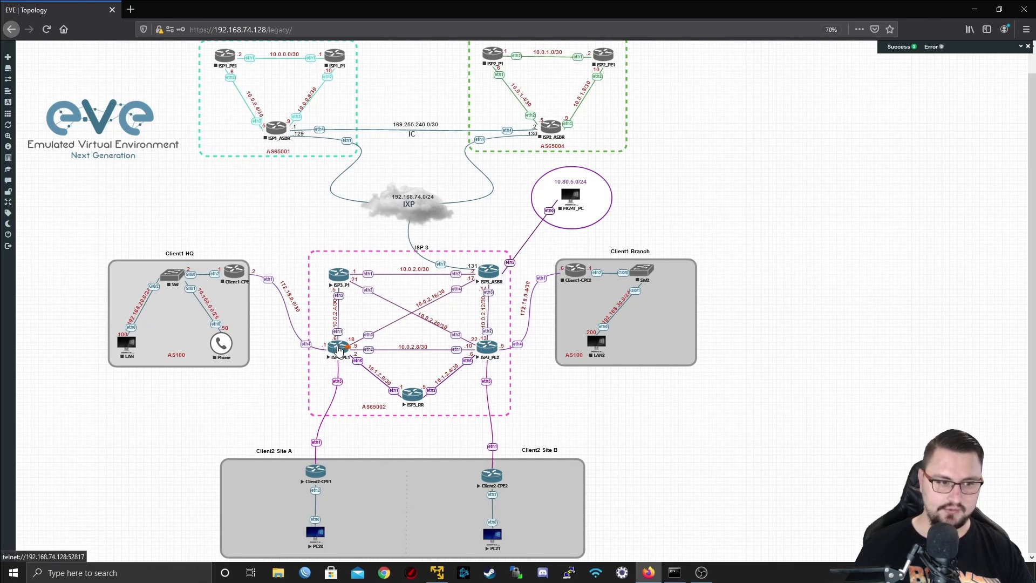
- Connect WinBox to ISP3_PE1 through the RoMON agent's neighbor list
left_click(305, 572)
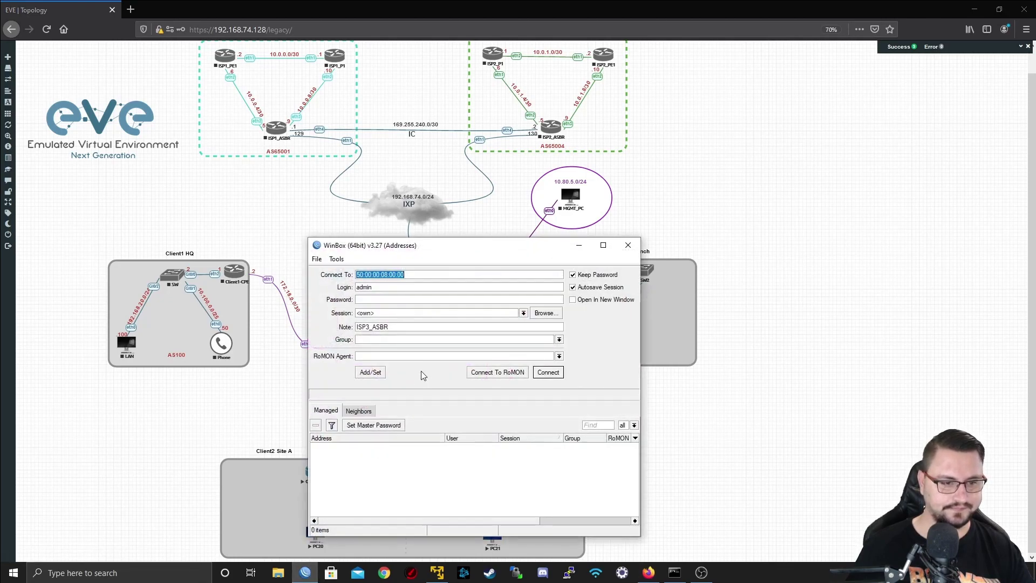
left_click(507, 372)
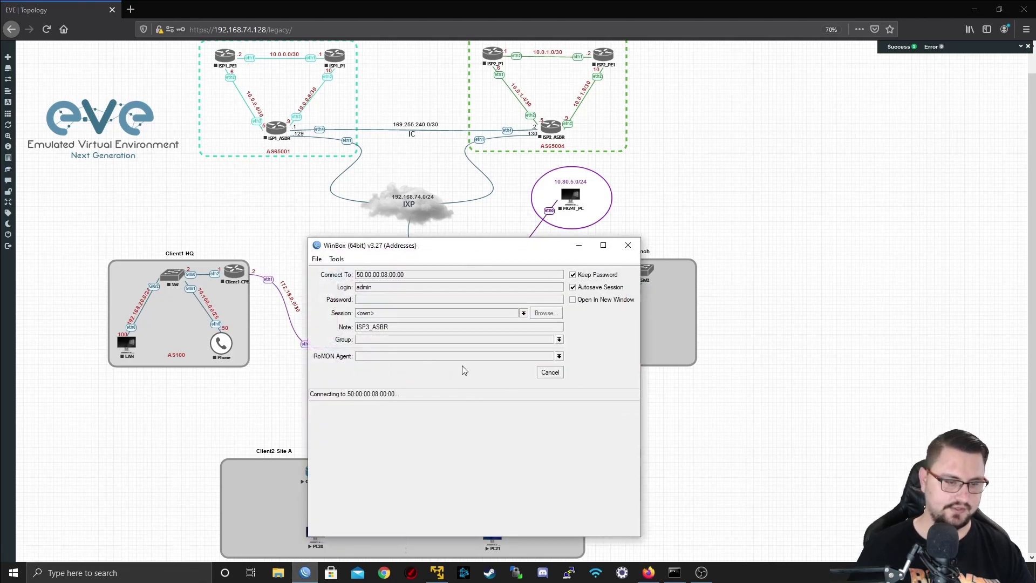
left_click(417, 455)
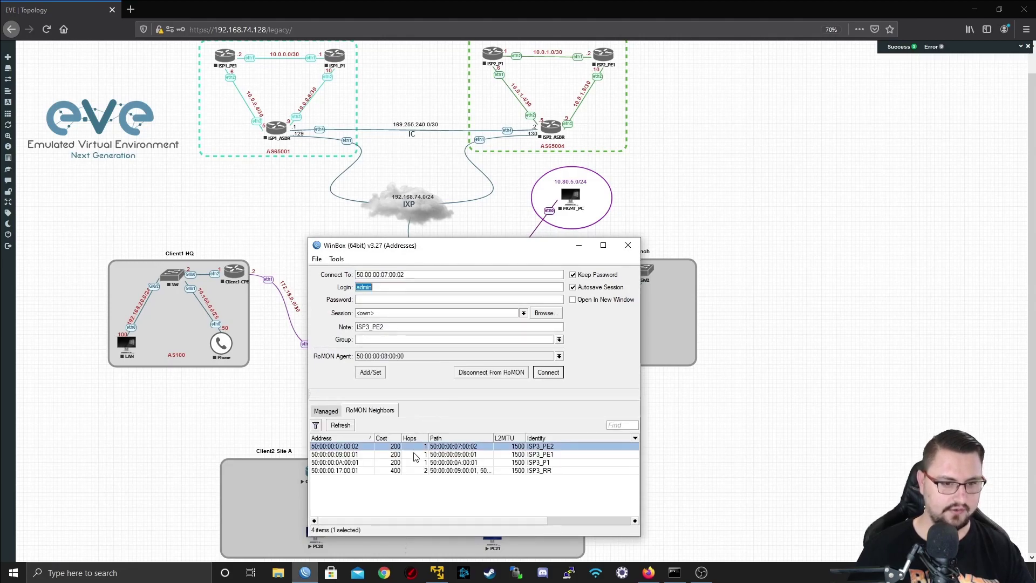
left_click(546, 372)
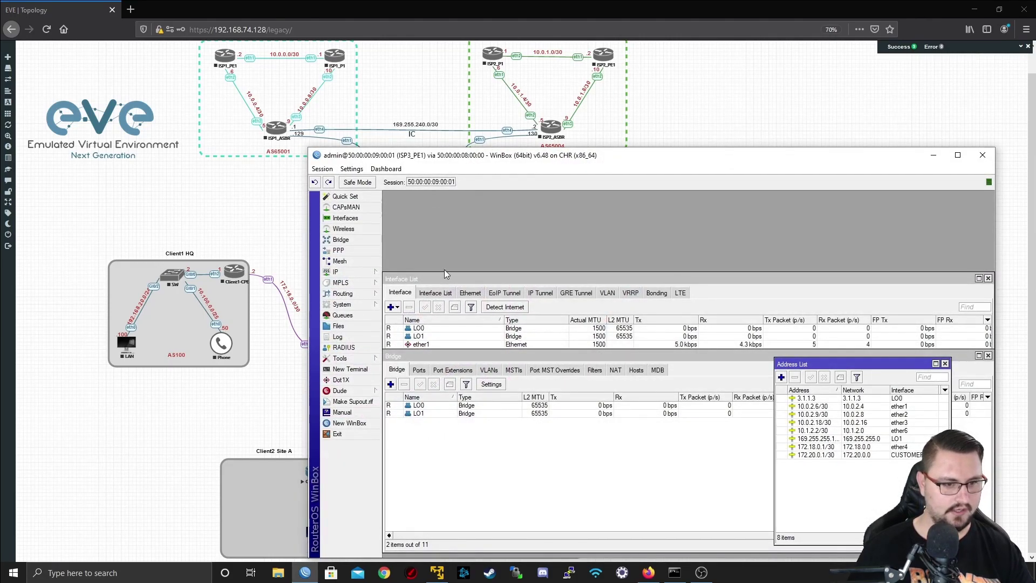
- Close all of the ISP3_PE1 session's open windows and reposition the router window
left_click(321, 170)
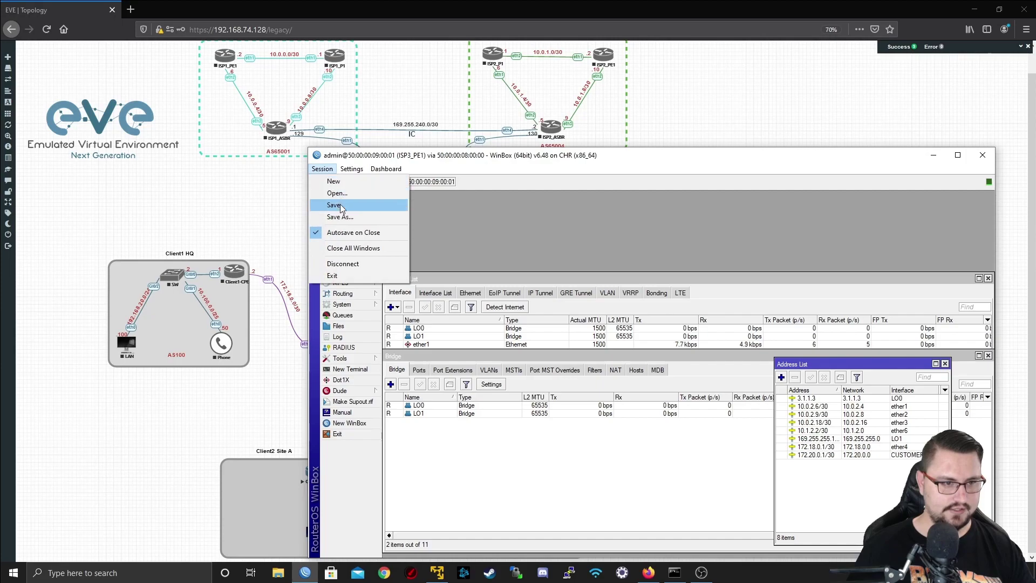
left_click(356, 247)
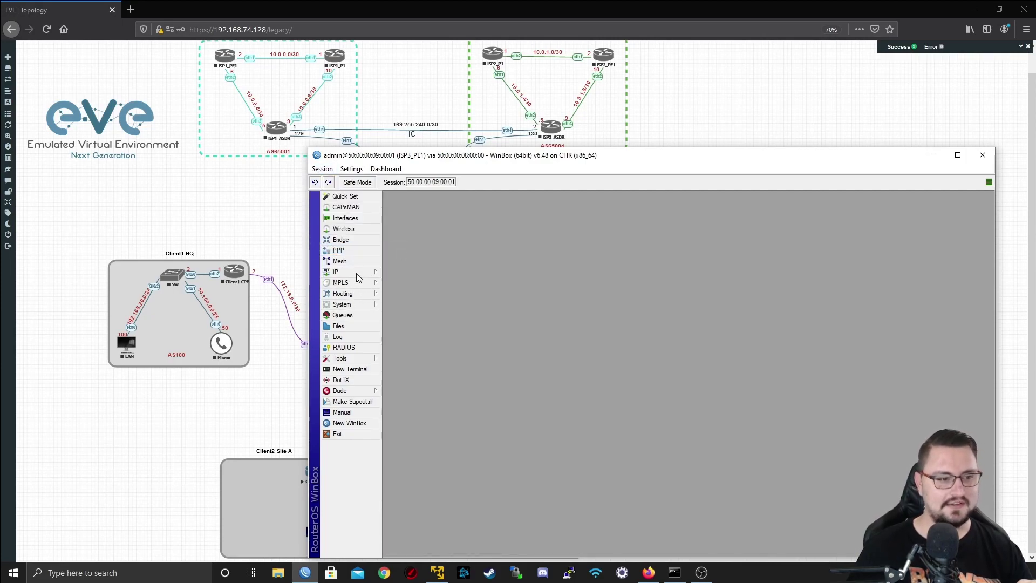
left_click_drag(487, 160, 810, 138)
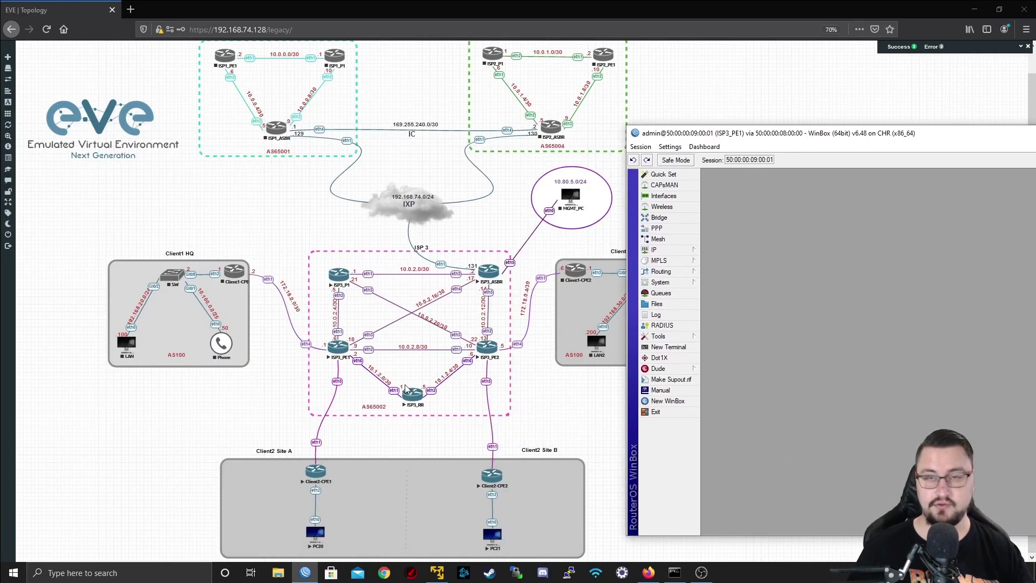
left_click_drag(704, 137, 536, 129)
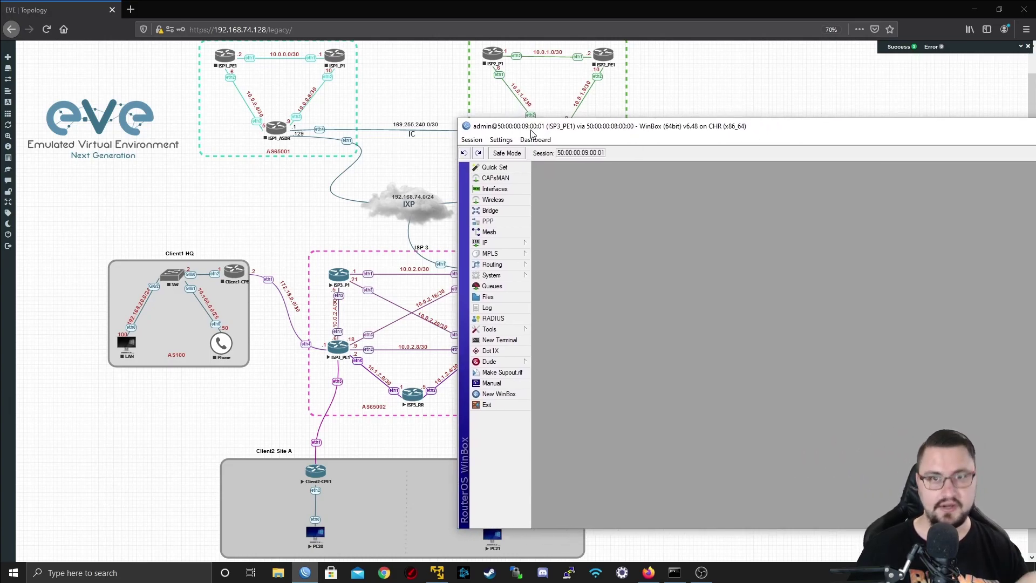
- Open the BGP Peers list under Routing and start a new peer
left_click(494, 265)
left_click(550, 273)
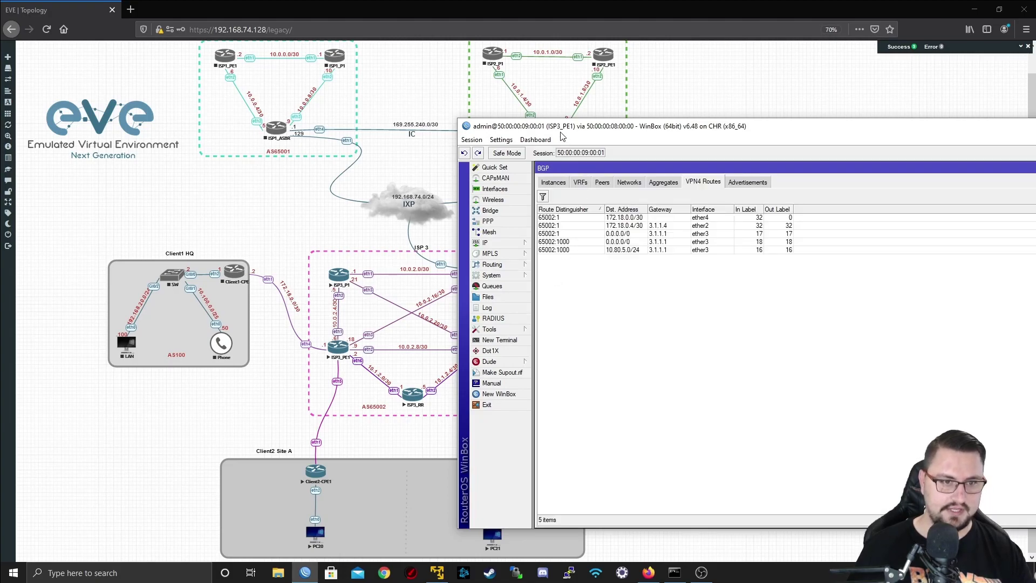
left_click(554, 183)
left_click(599, 183)
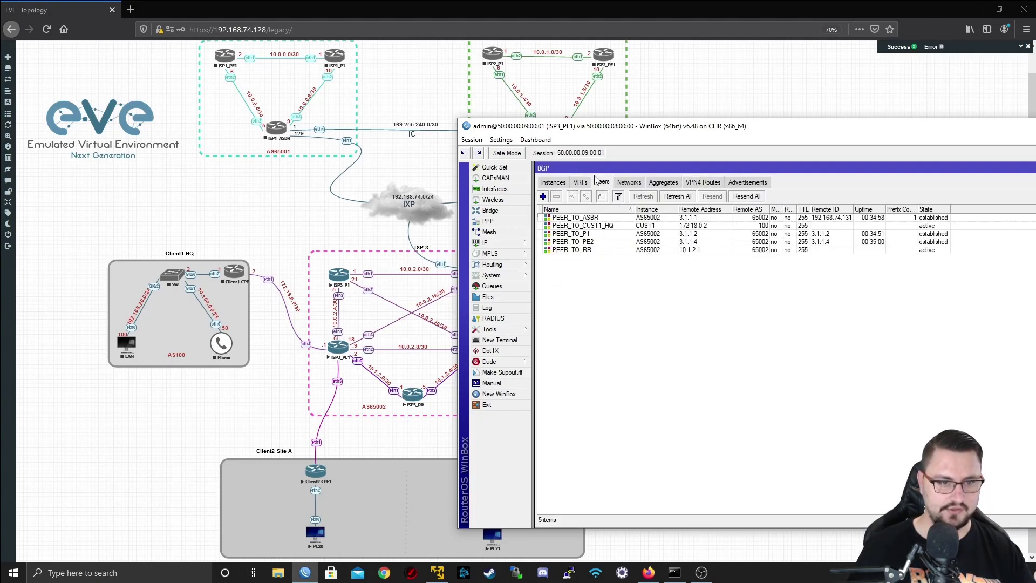
left_click(543, 196)
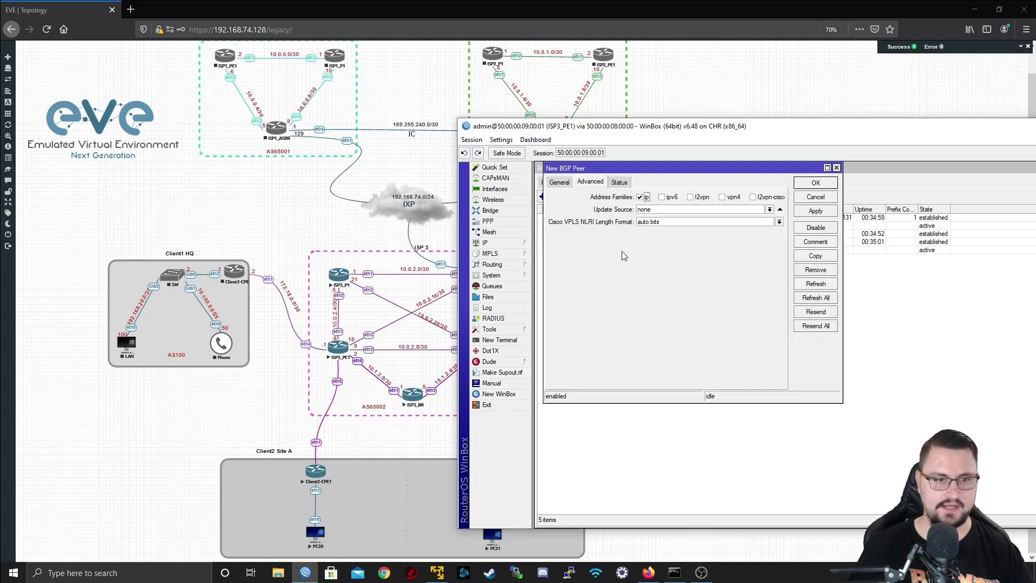
left_click(550, 183)
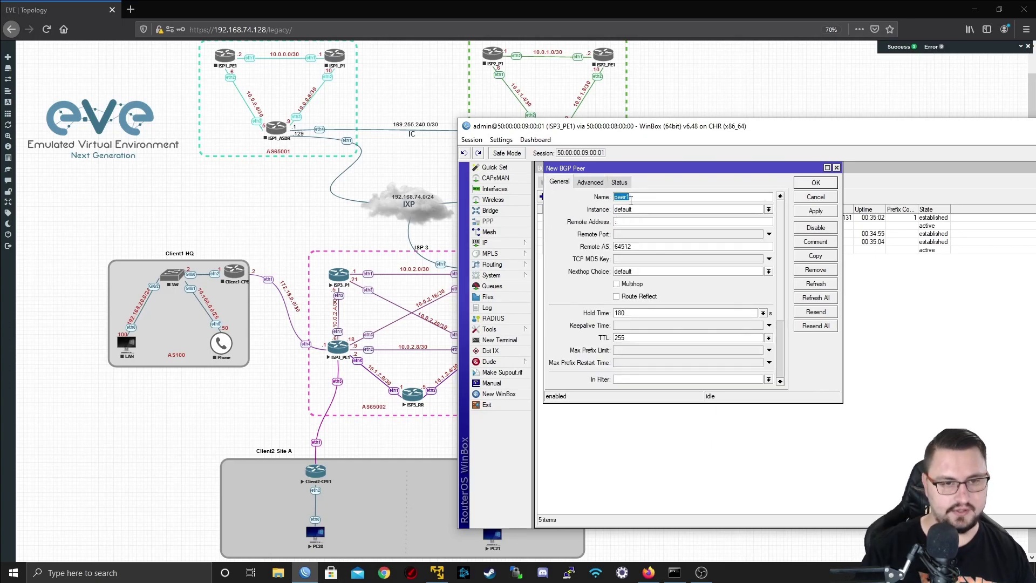
- Name the new peer PEER_TO_RR and attach it to instance AS65002
type("PEER_TO_RR")
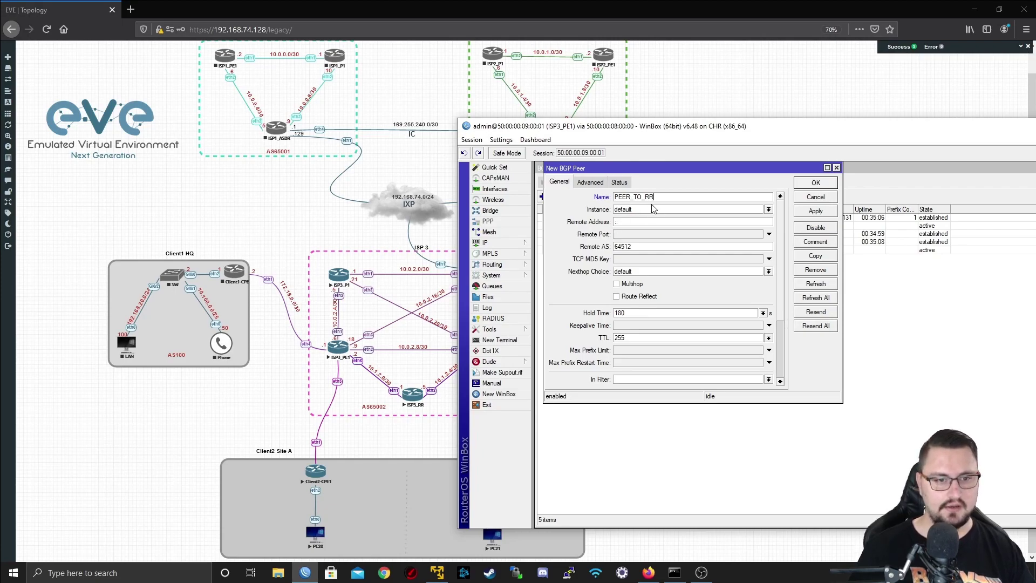
left_click(653, 208)
left_click(648, 218)
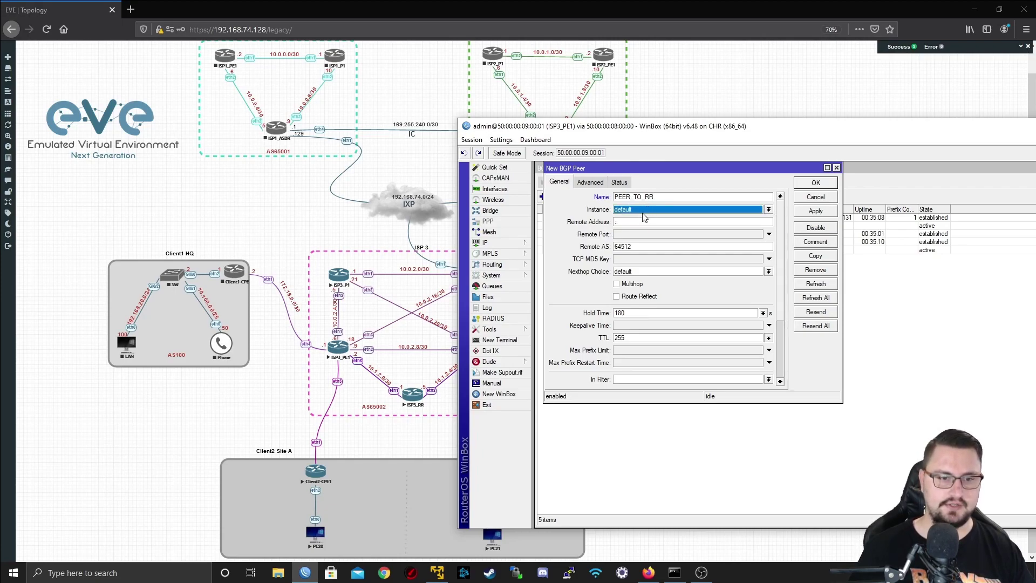
left_click(643, 210)
left_click(644, 226)
left_click_drag(563, 125, 709, 158)
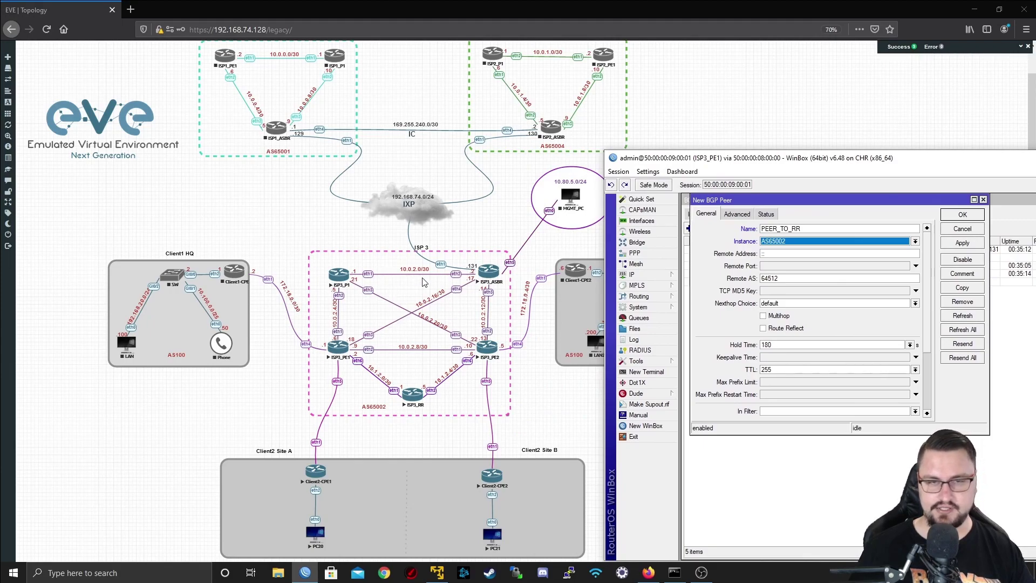
left_click_drag(679, 157, 459, 98)
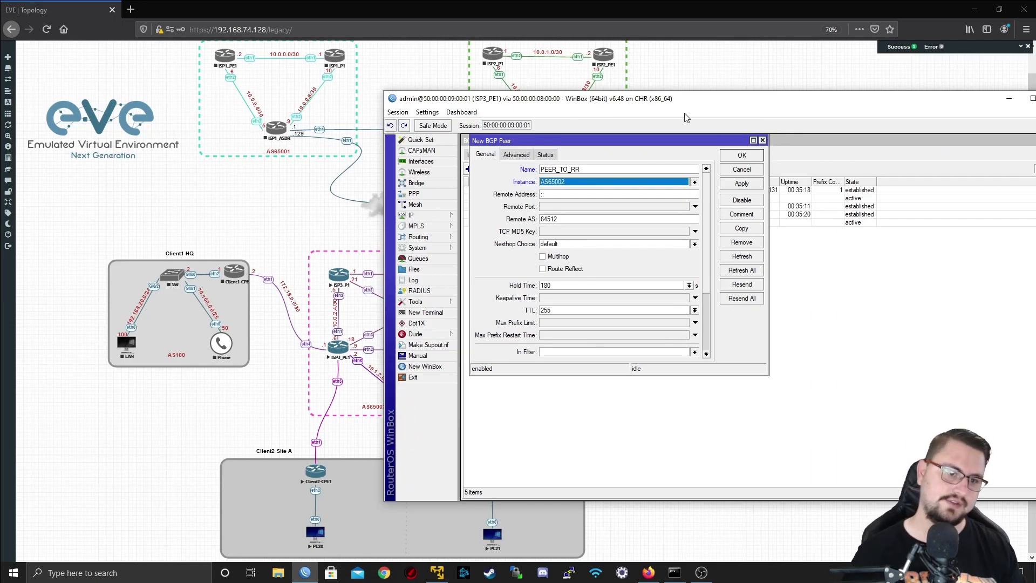
- Set the peer's remote address to 3.1.1.5 and remote AS to 65002
left_click(580, 194)
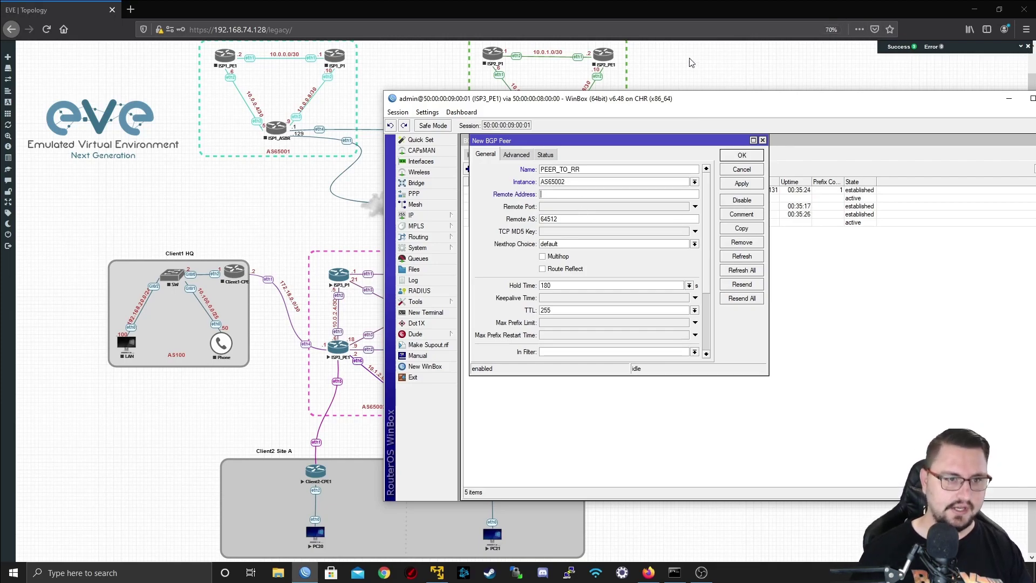
left_click_drag(580, 101, 719, 109)
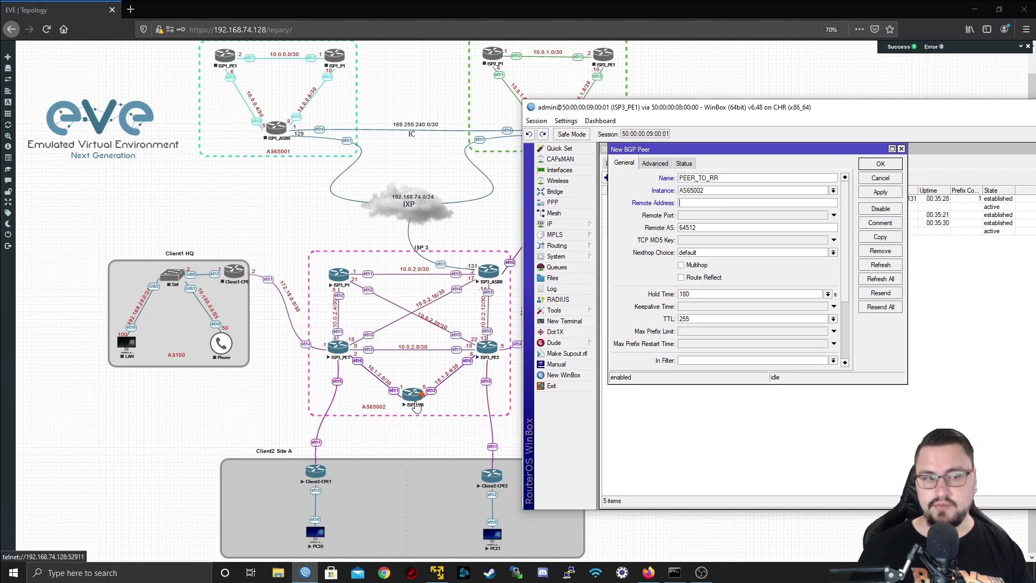
type("3.1.1.5")
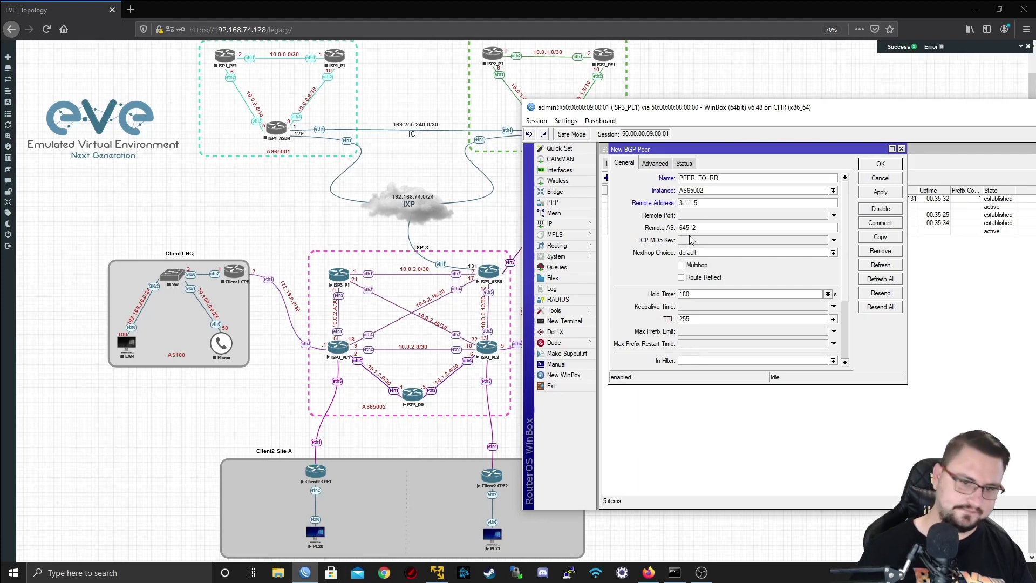
key("ctrl+a")
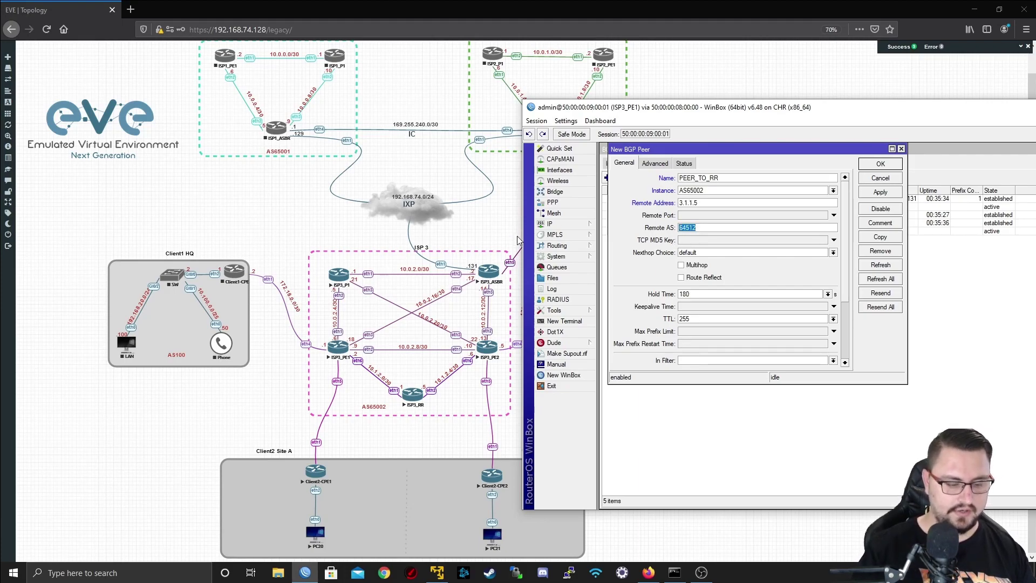
type("6500")
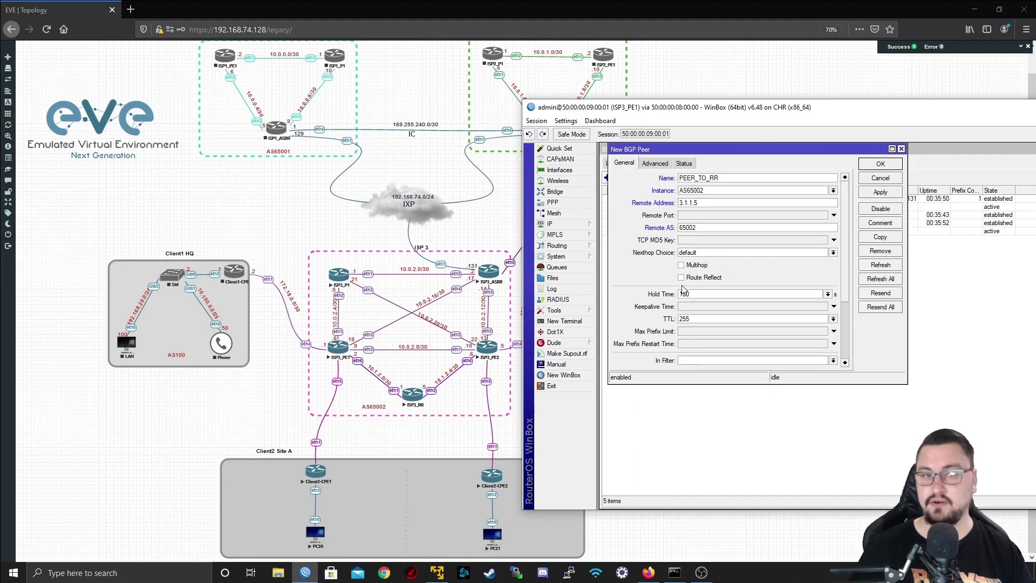
scroll(846, 335, "down", 4)
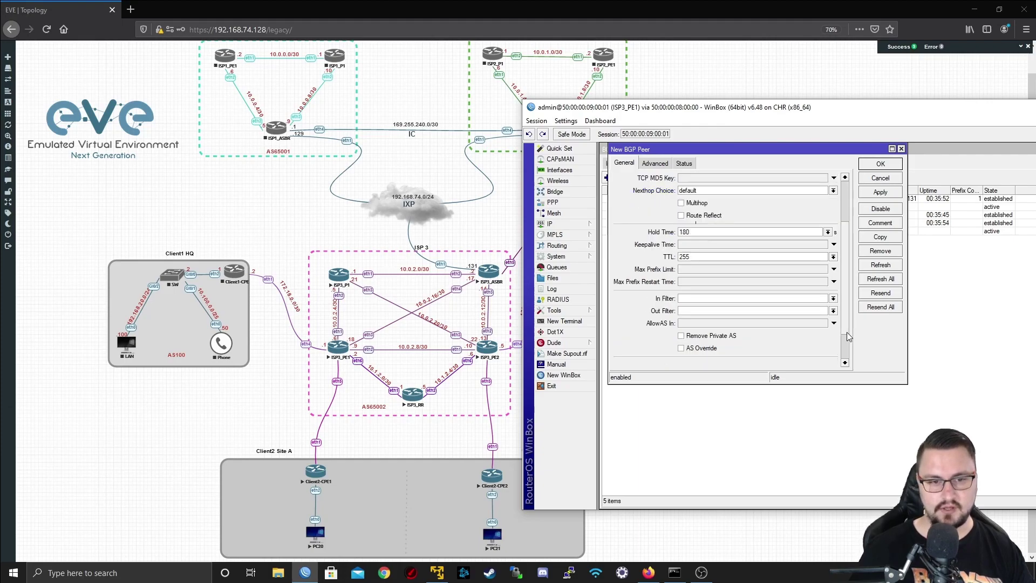
scroll(836, 349, "up", 4)
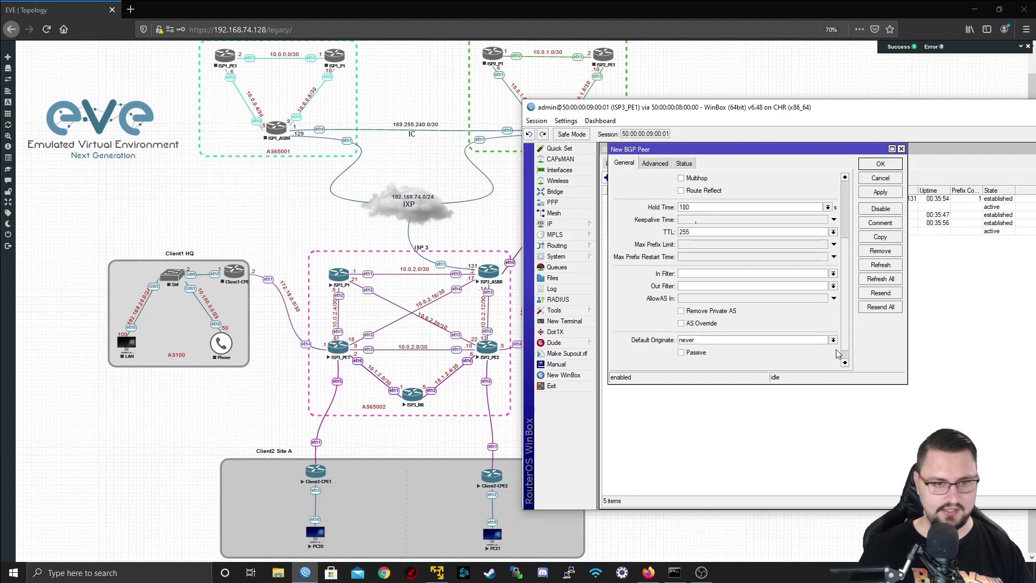
- Restrict the peer's address families to l2vpn only
left_click(661, 164)
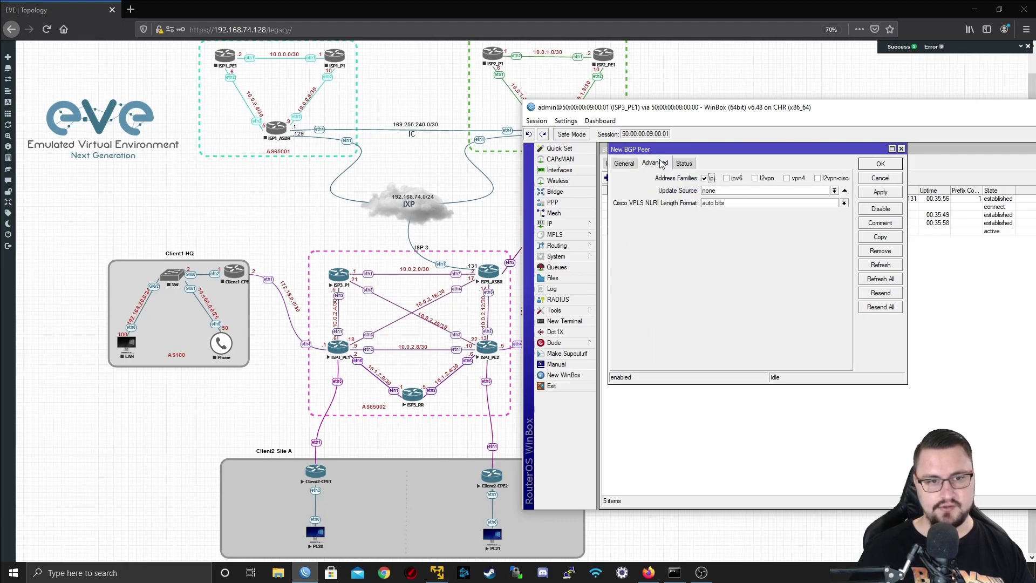
left_click(705, 178)
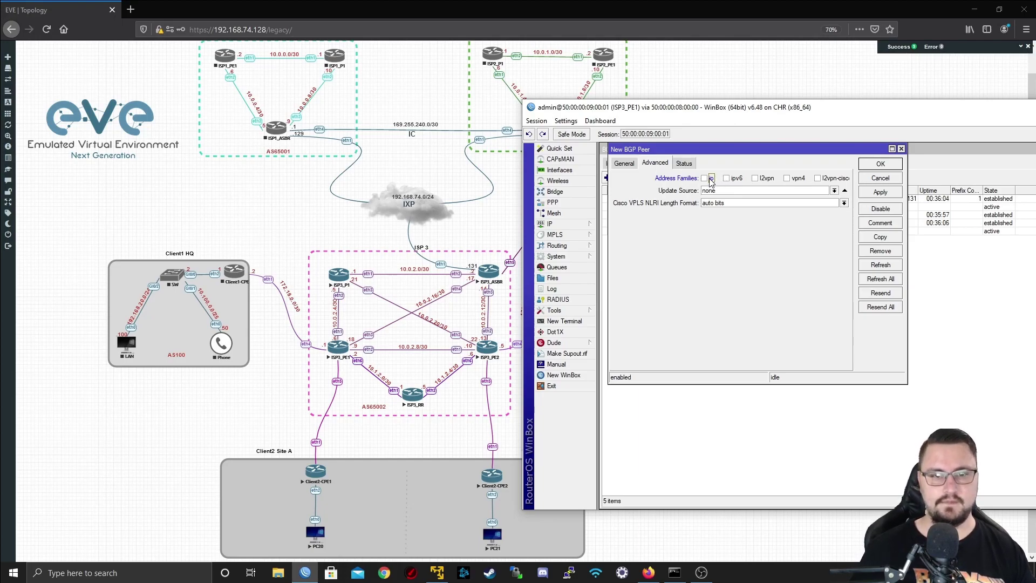
left_click(755, 179)
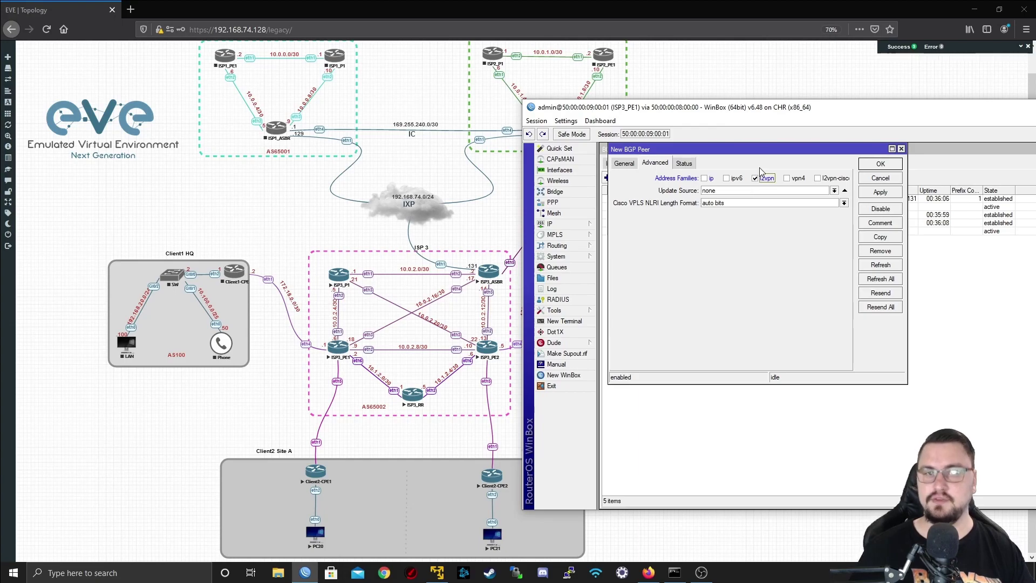
left_click(710, 180)
left_click(790, 179)
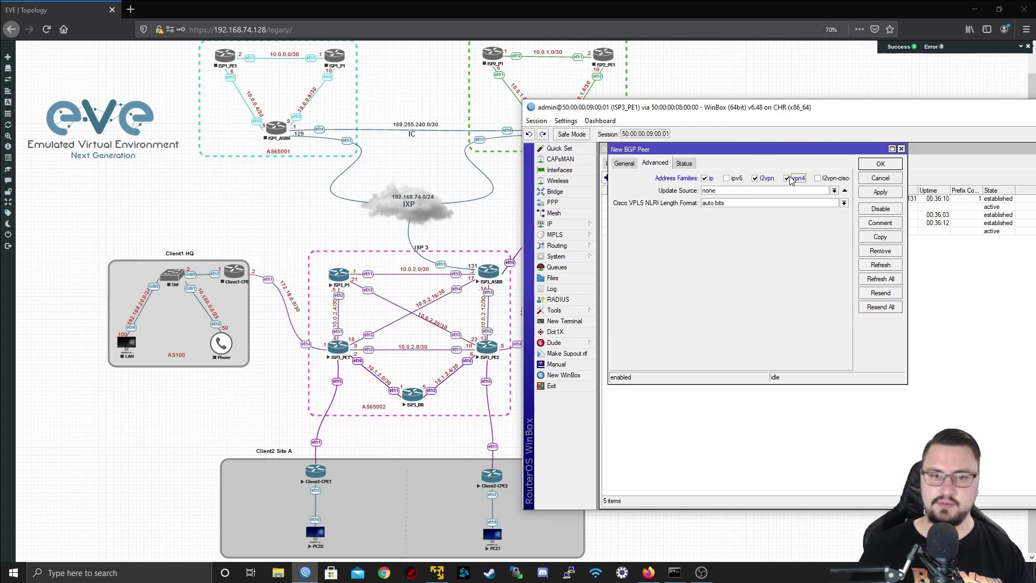
left_click(789, 179)
left_click(710, 179)
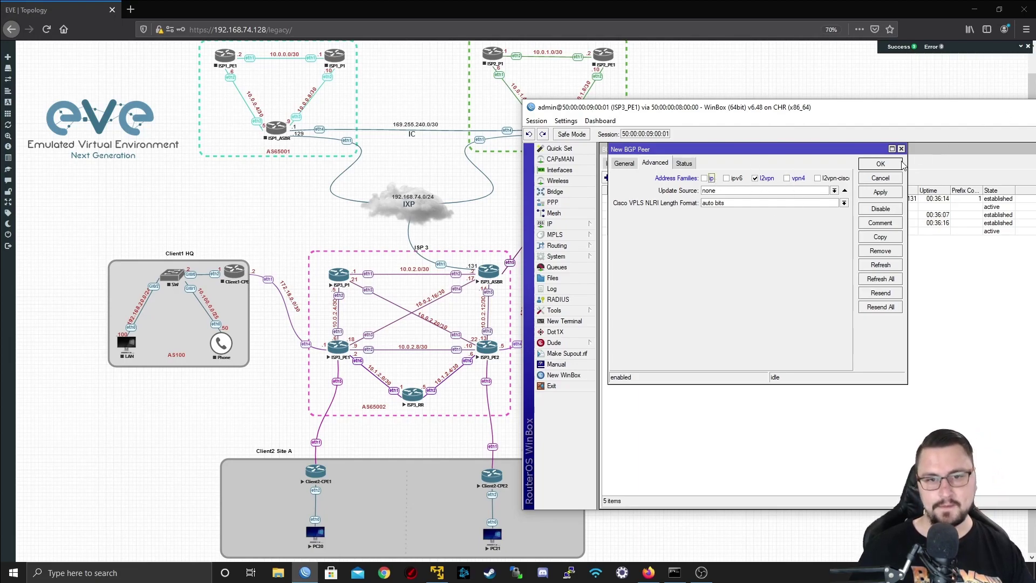
- Set update source LO0, confirm its loopback address 3.1.1.3, and apply the peer
left_click(834, 190)
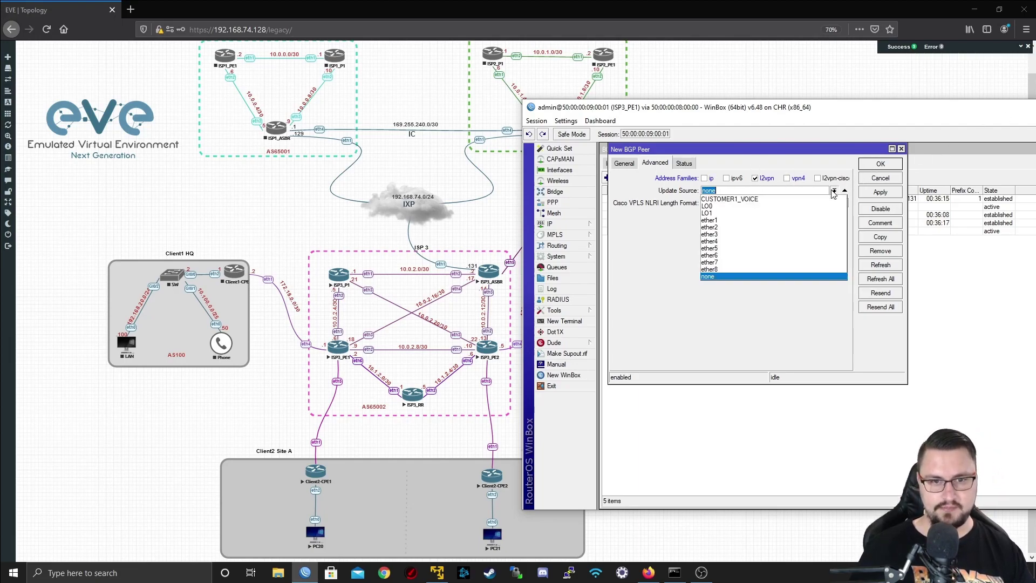
left_click(804, 207)
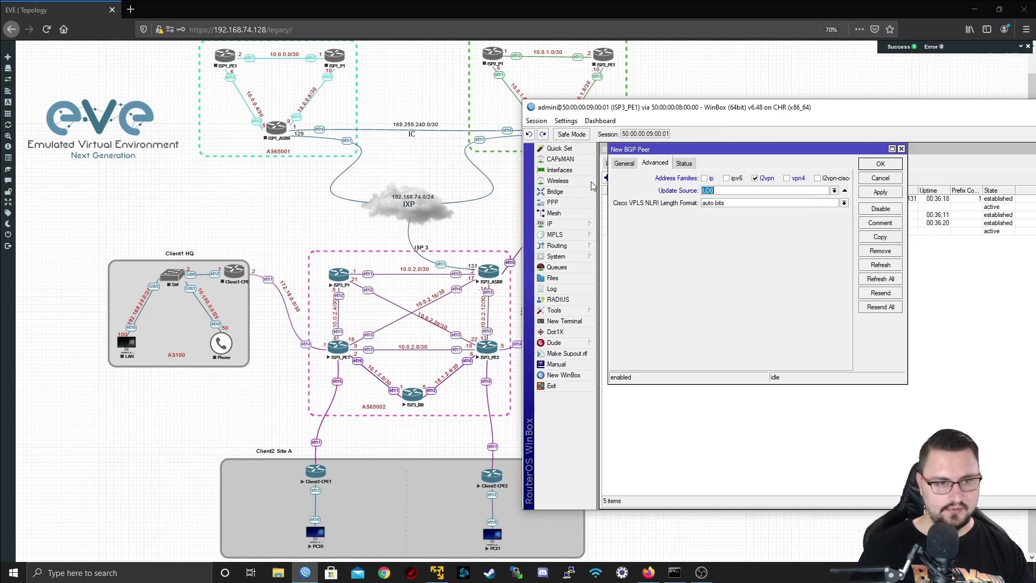
left_click(561, 223)
left_click(621, 247)
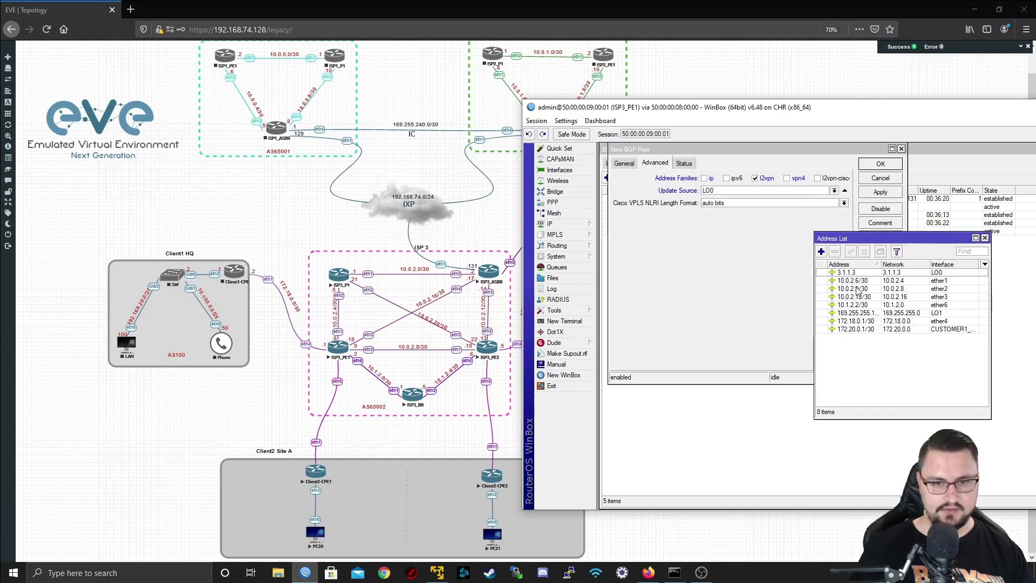
left_click(854, 274)
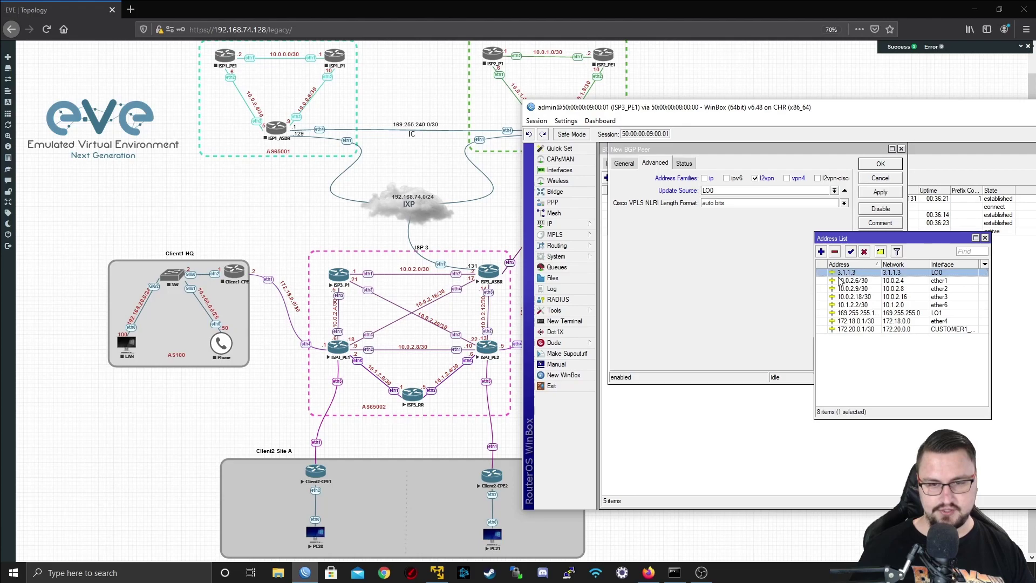
left_click(985, 238)
left_click(880, 193)
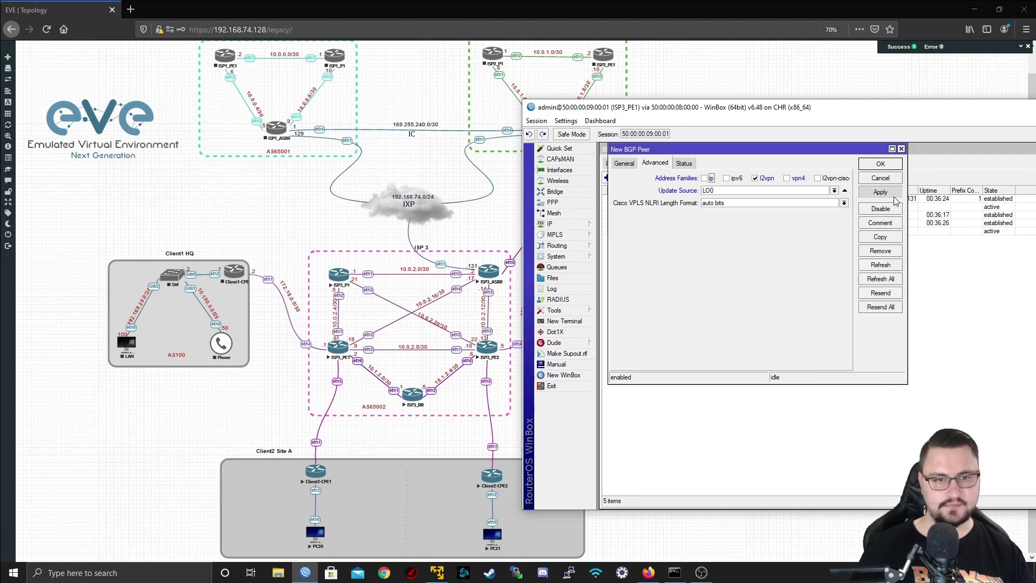
- Save the new peer and delete the old PEER_TO_RR peer at 10.1.2.1
left_click(876, 165)
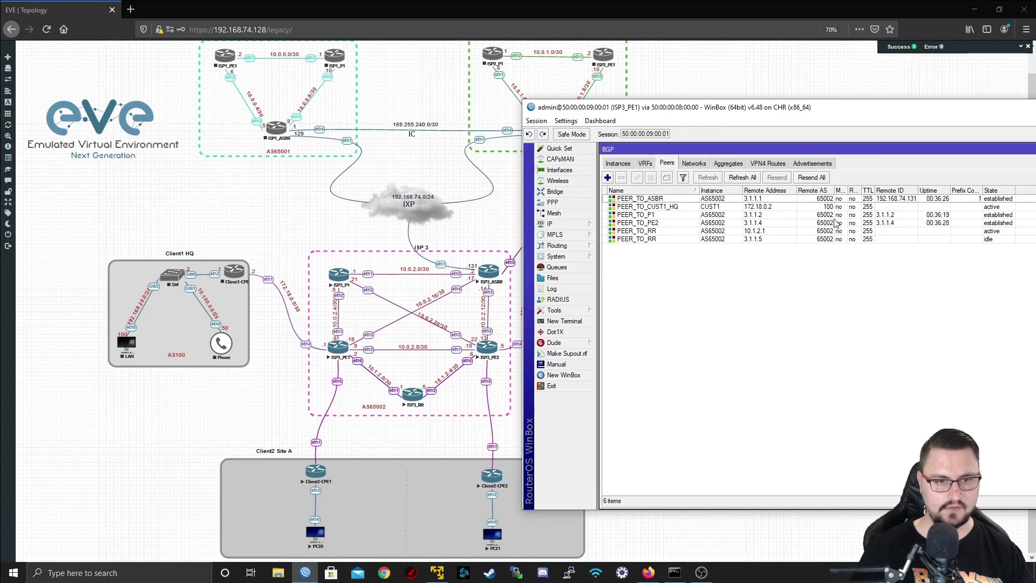
left_click(647, 239)
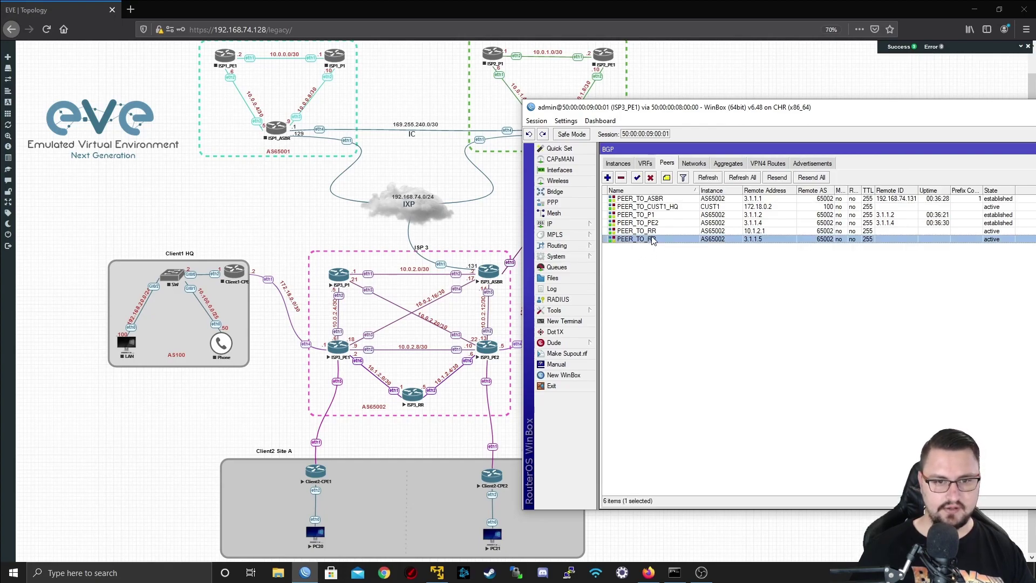
left_click(667, 239, "ctrl")
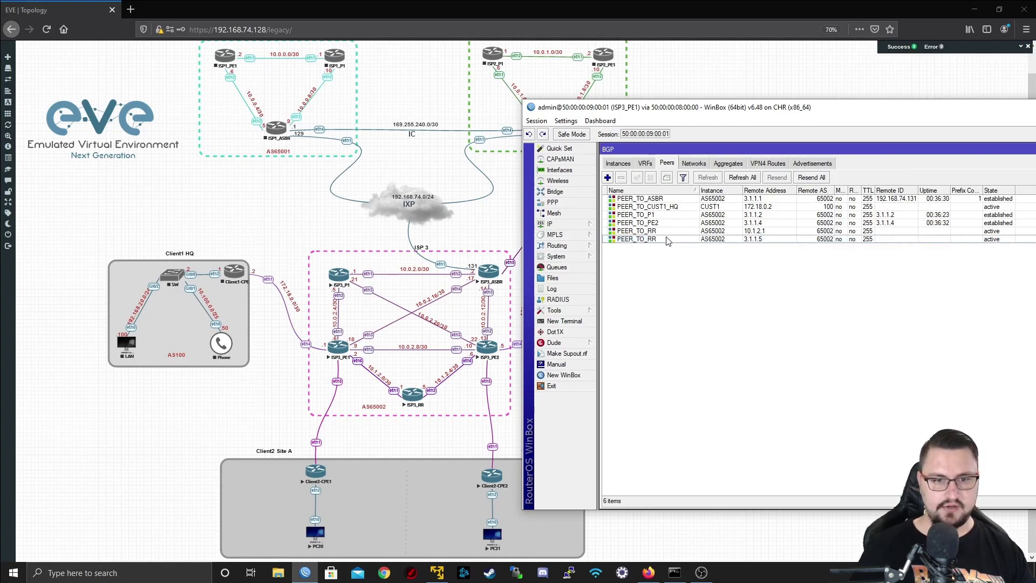
left_click(669, 232)
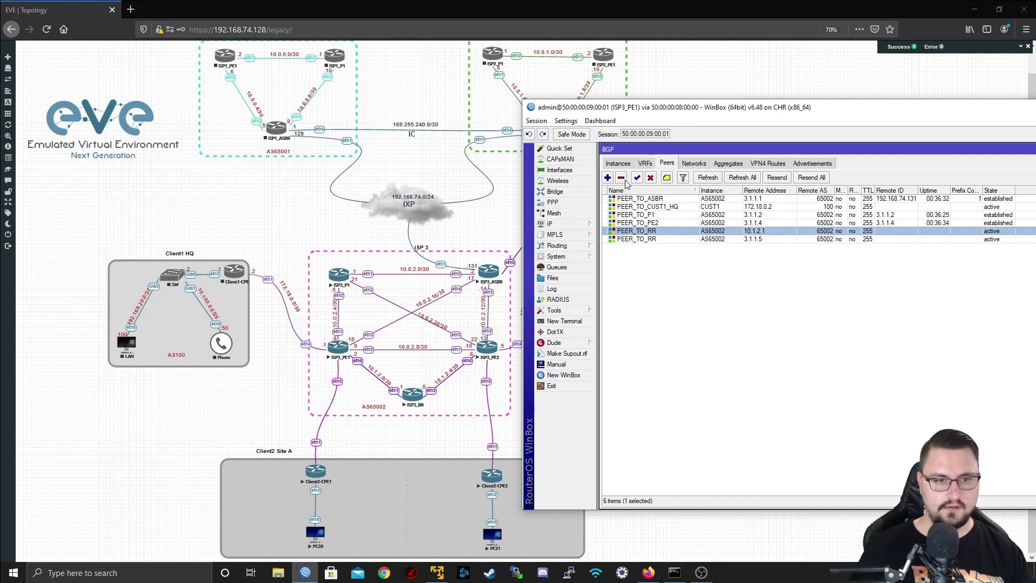
left_click(622, 178)
left_click(694, 230)
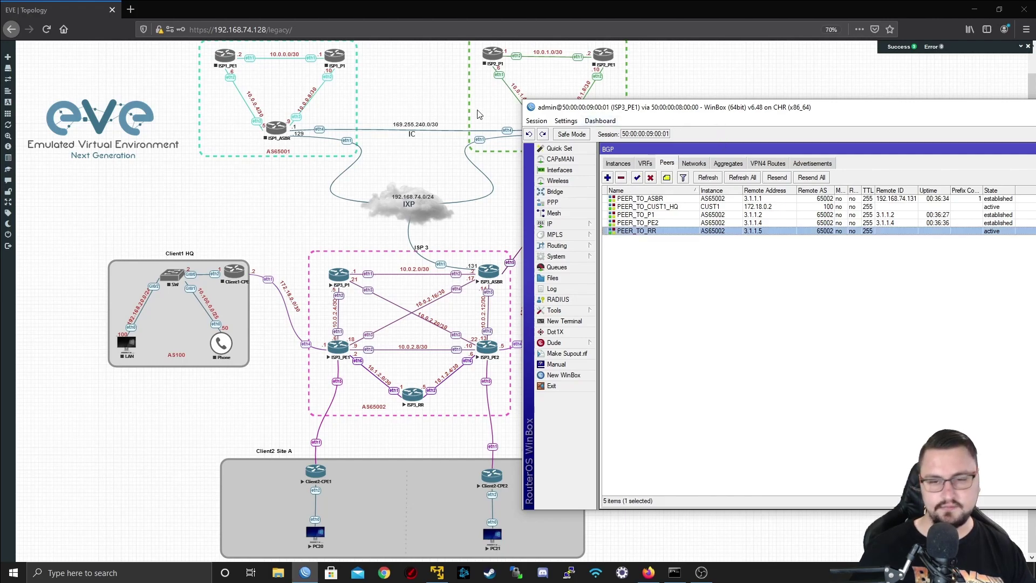
- Reposition the router window and bring the EVE-NG topology back to the front
left_click_drag(635, 112, 654, 96)
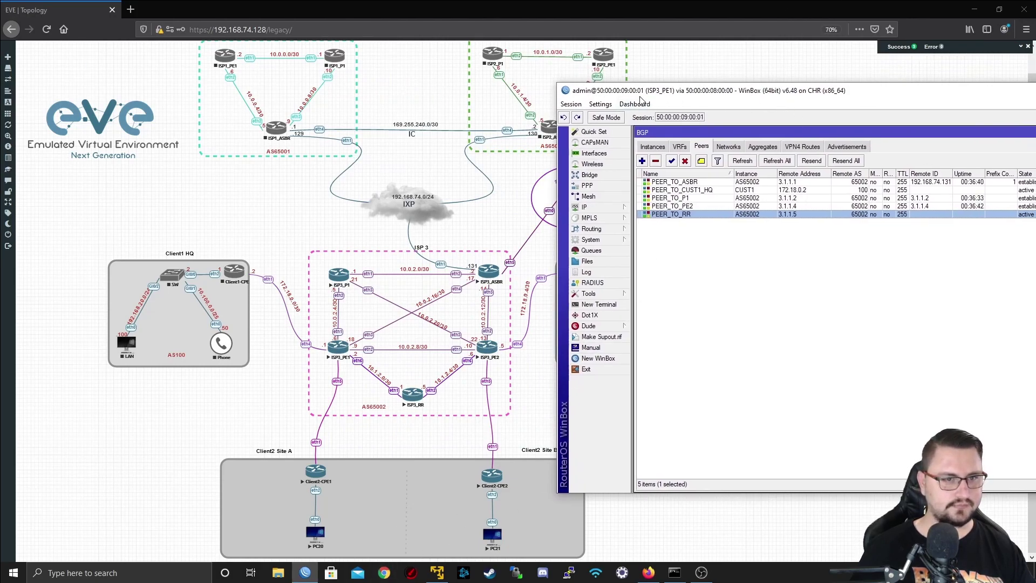
left_click_drag(641, 97, 128, 20)
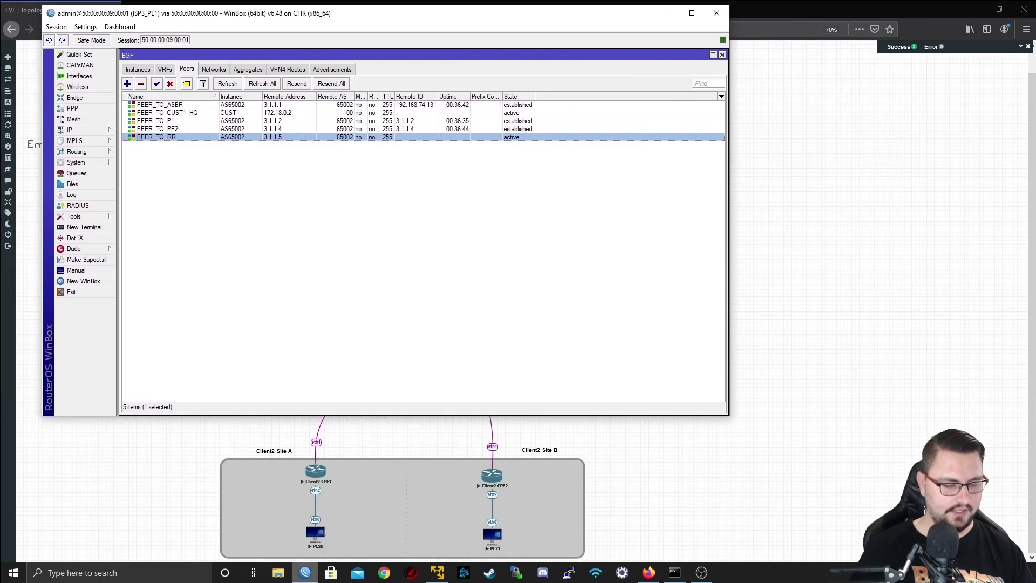
right_click(305, 572)
left_click(296, 519)
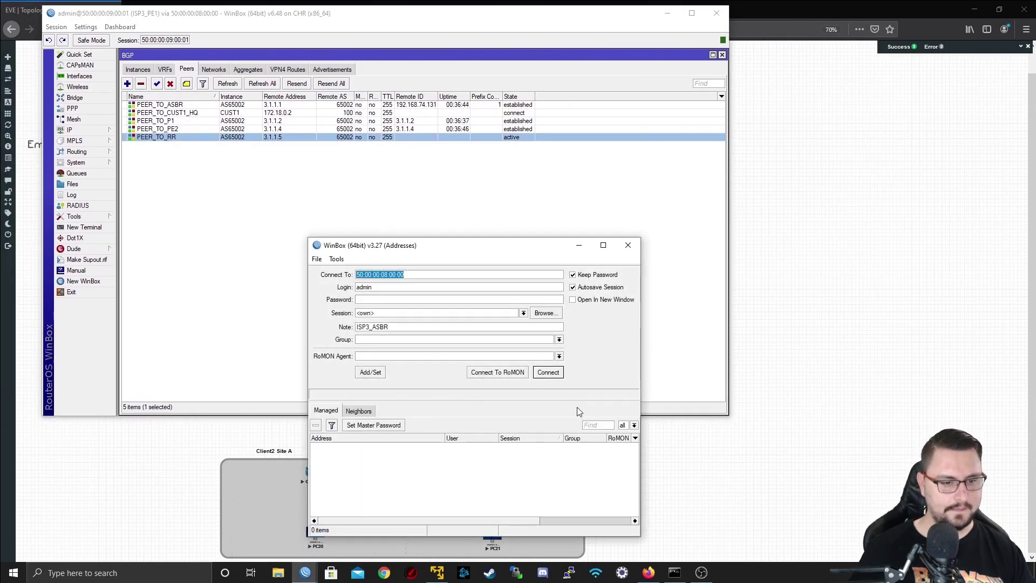
left_click(628, 245)
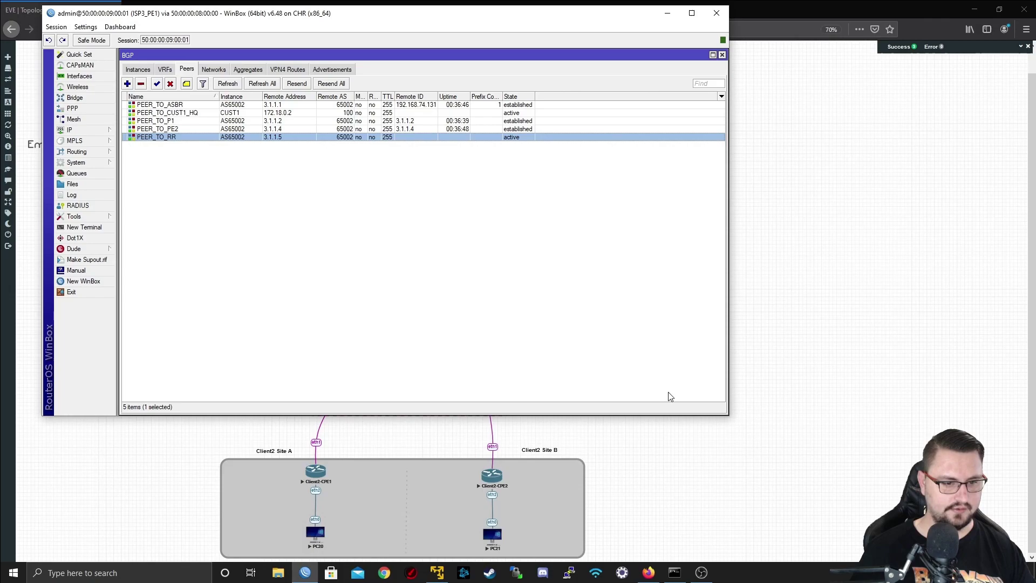
left_click(603, 465)
- Open the ISP3_PE2 console and log in as admin
left_click(487, 347)
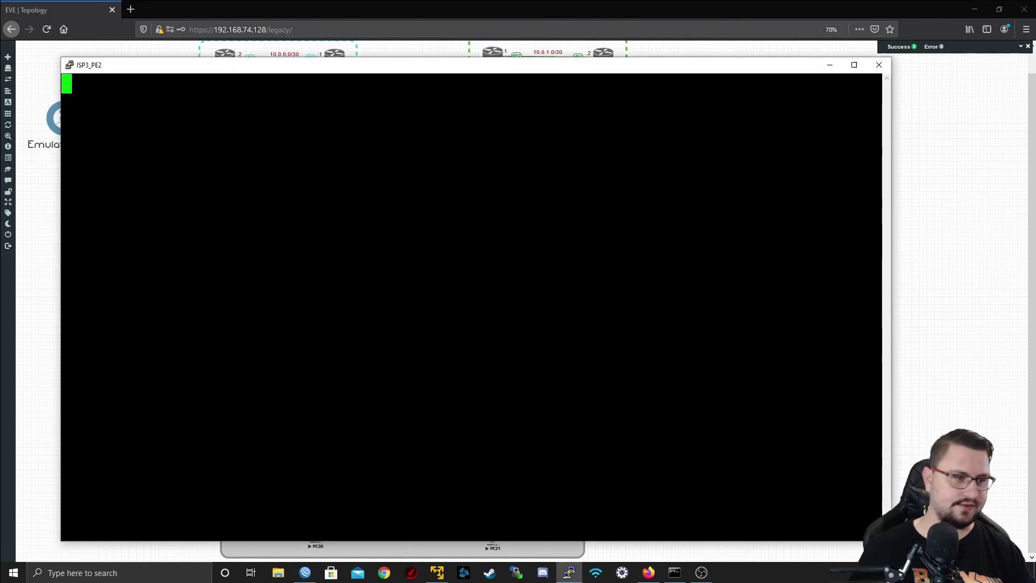
key("Return")
type("admin")
key("Return")
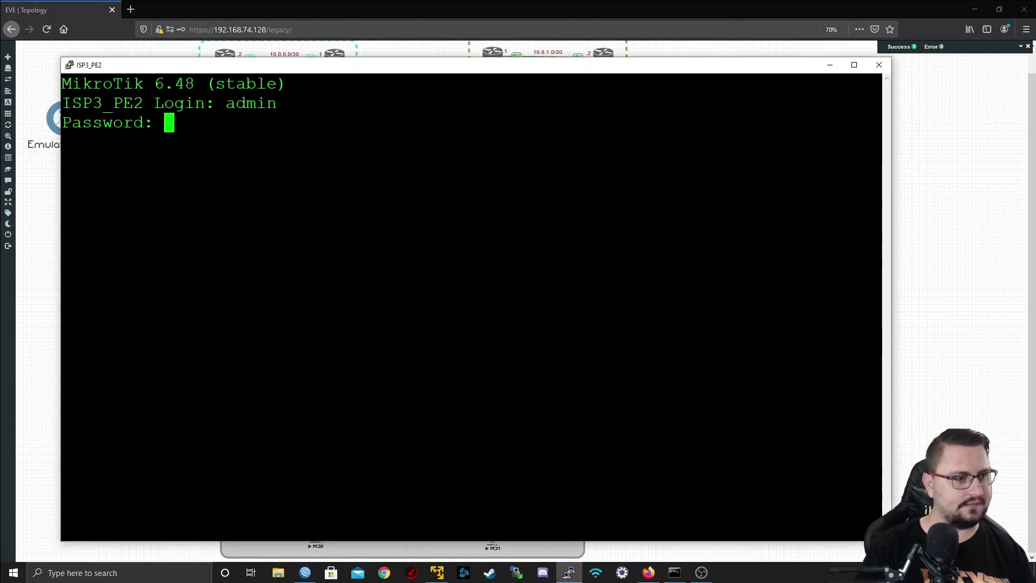
key("Return")
key("Return")
key("Return")
key("Return")
- List ISP3_PE2's BGP peers with 'routing bgp peer print'
type("routiung bgp")
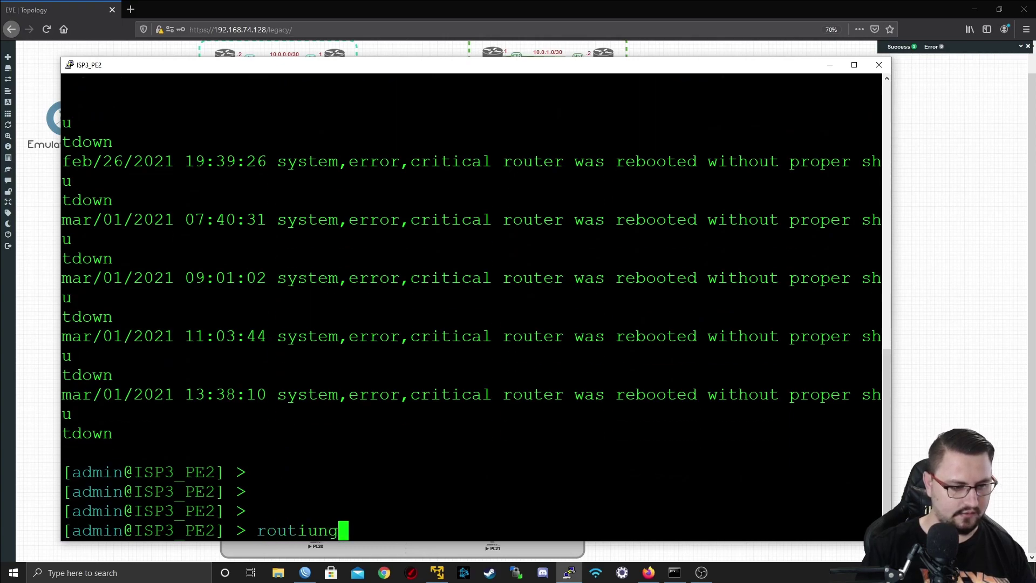
key("BackSpace")
key("BackSpace")
key("BackSpace")
key("BackSpace")
key("BackSpace")
key("BackSpace")
key("BackSpace")
key("BackSpace")
key("BackSpace")
key("BackSpace")
key("BackSpace")
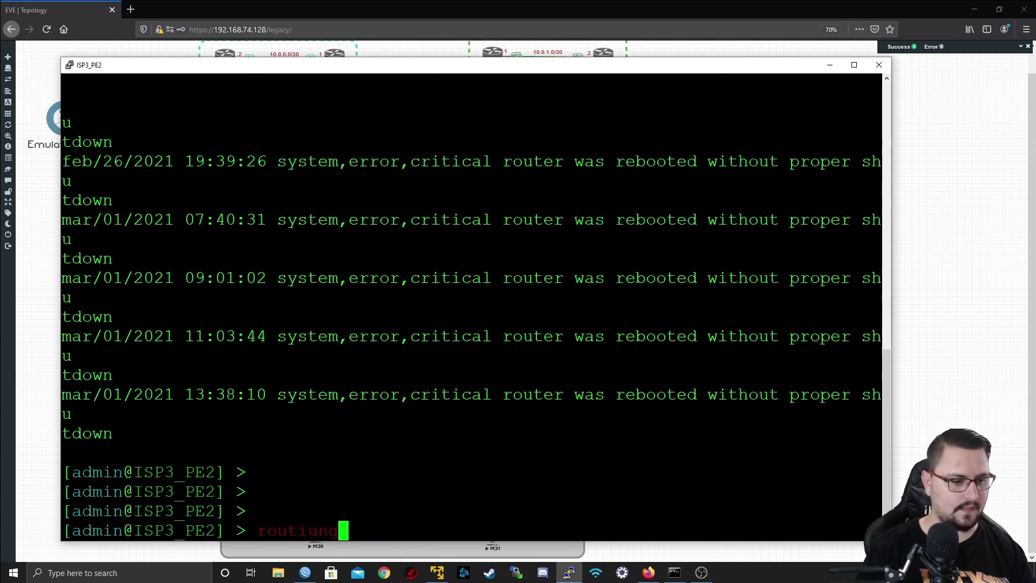
type("uting bgp peer ")
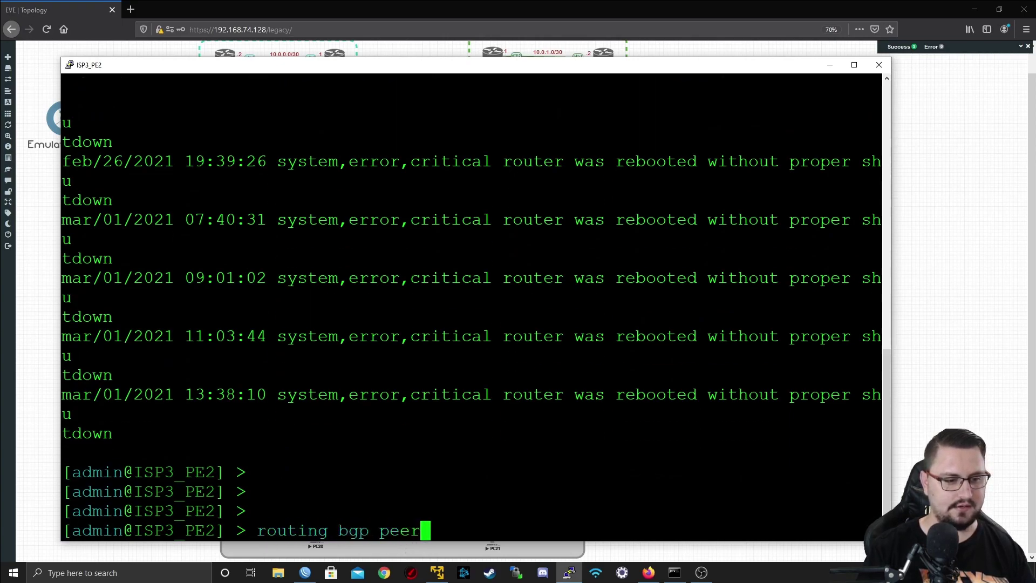
type("print")
key("Return")
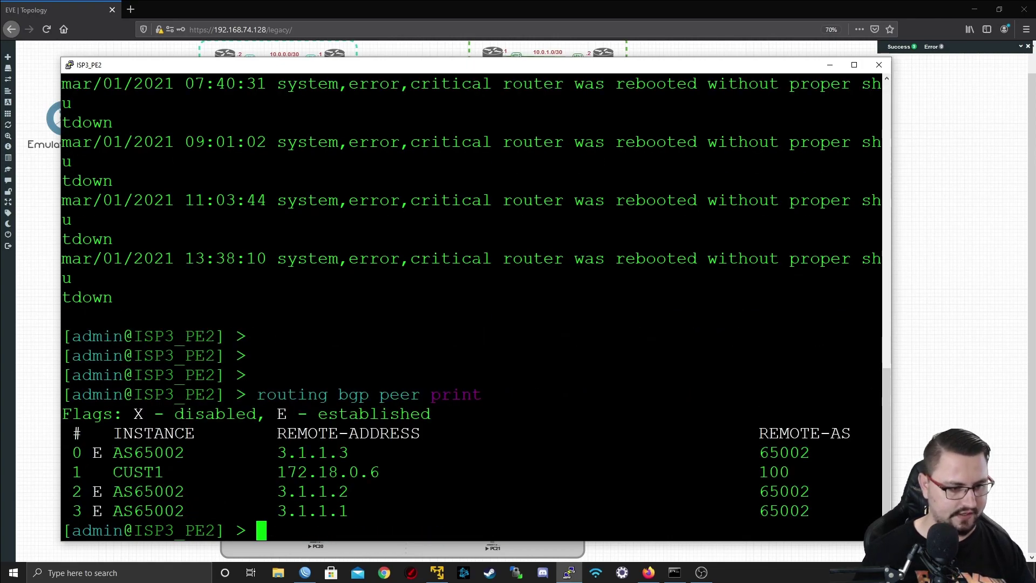
- Maximize the console and export the BGP peer configuration with 'routing bgp peer export'
double_click(317, 67)
key("Up")
key("BackSpace")
key("BackSpace")
key("BackSpace")
key("BackSpace")
key("BackSpace")
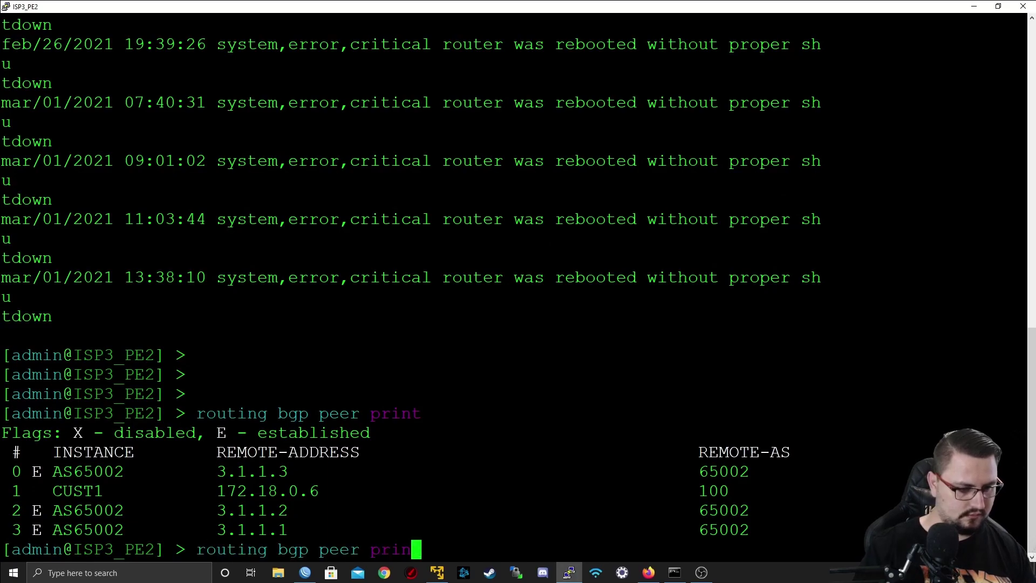
type("export")
key("Return")
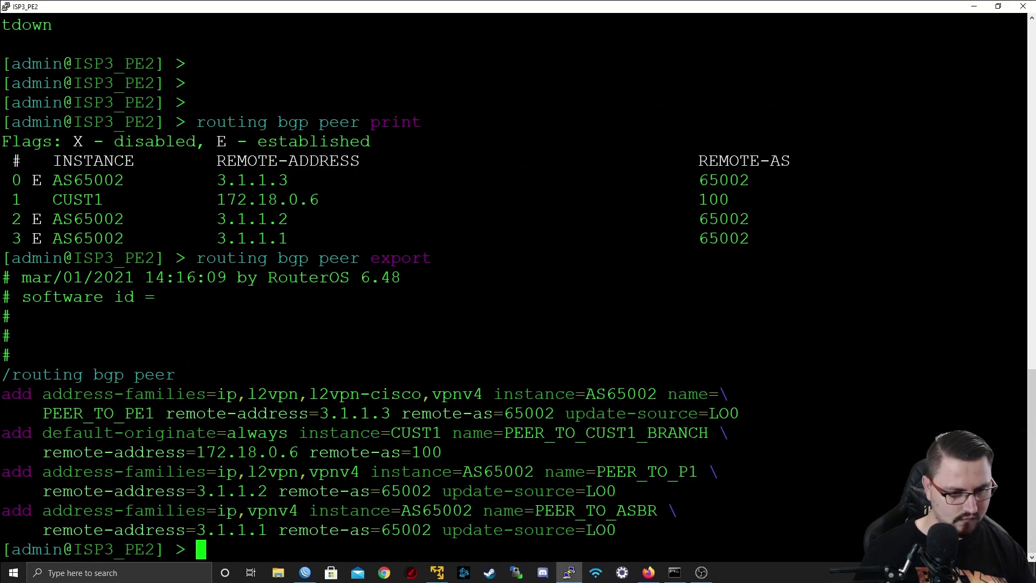
- Run 'routing bgp peer add' for PEER_TO_RR: 3.1.1.5, remote-as 65002, l2vpn, instance AS65002
key("Return")
key("Return")
type("routing ")
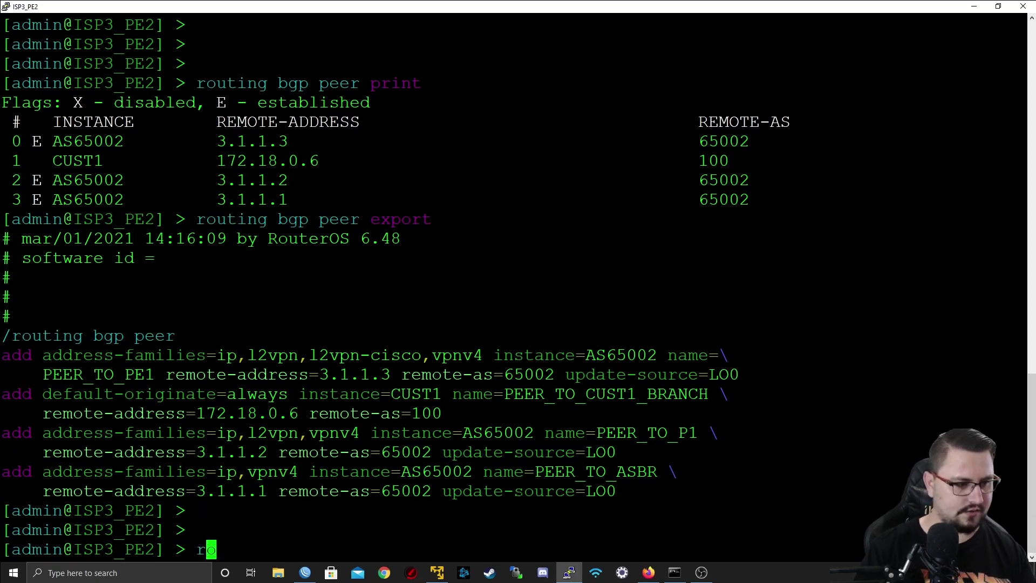
type("bgp peer ")
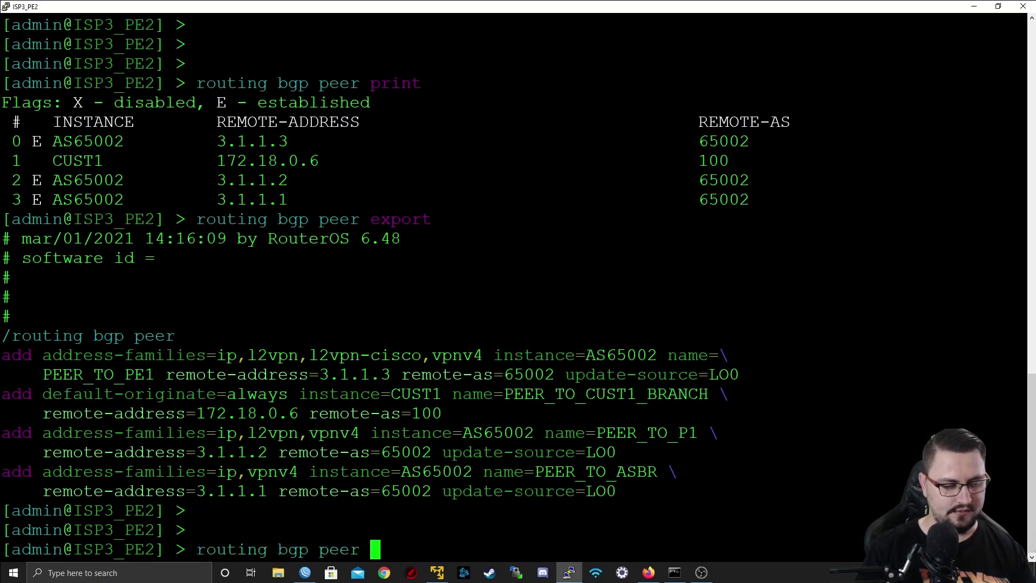
type("add name=PE")
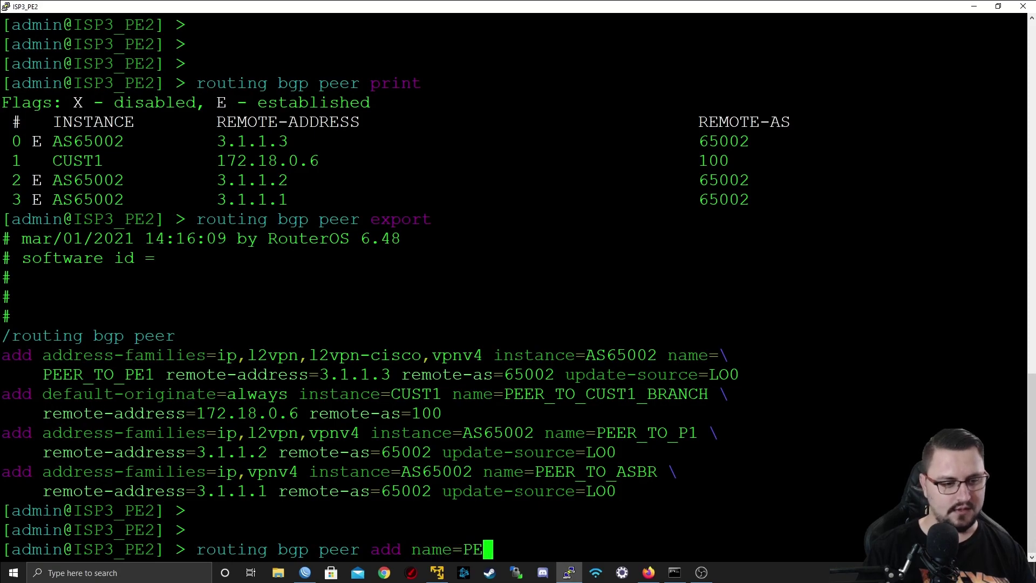
type("ER_TO_RR")
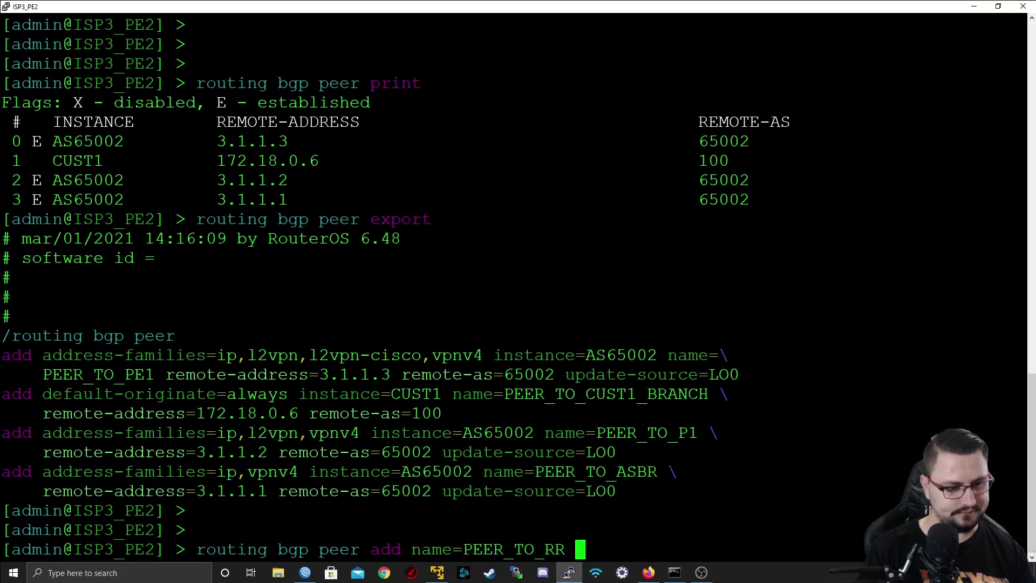
type(" des")
key("BackSpace")
key("BackSpace")
key("BackSpace")
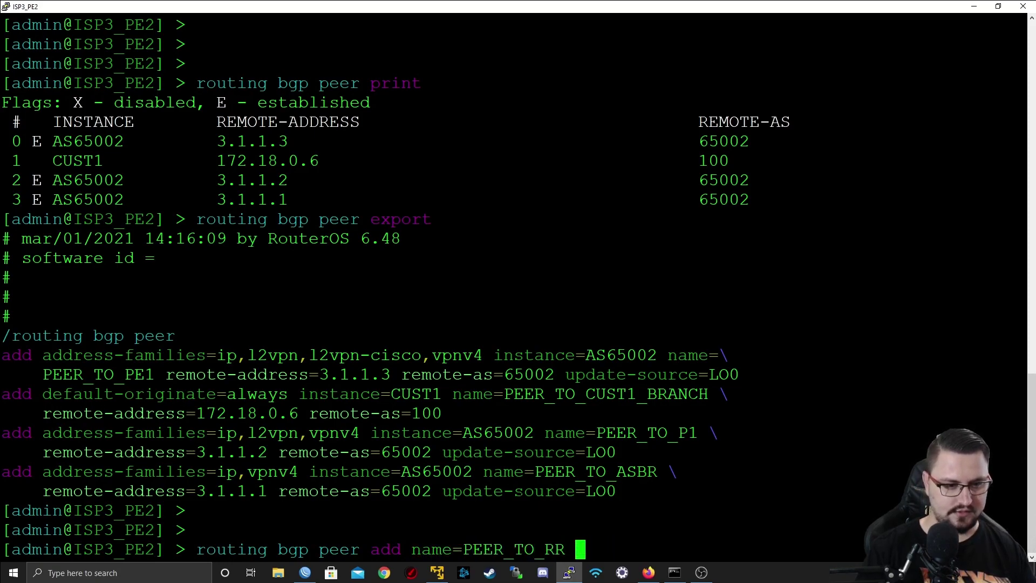
type("remote-address=")
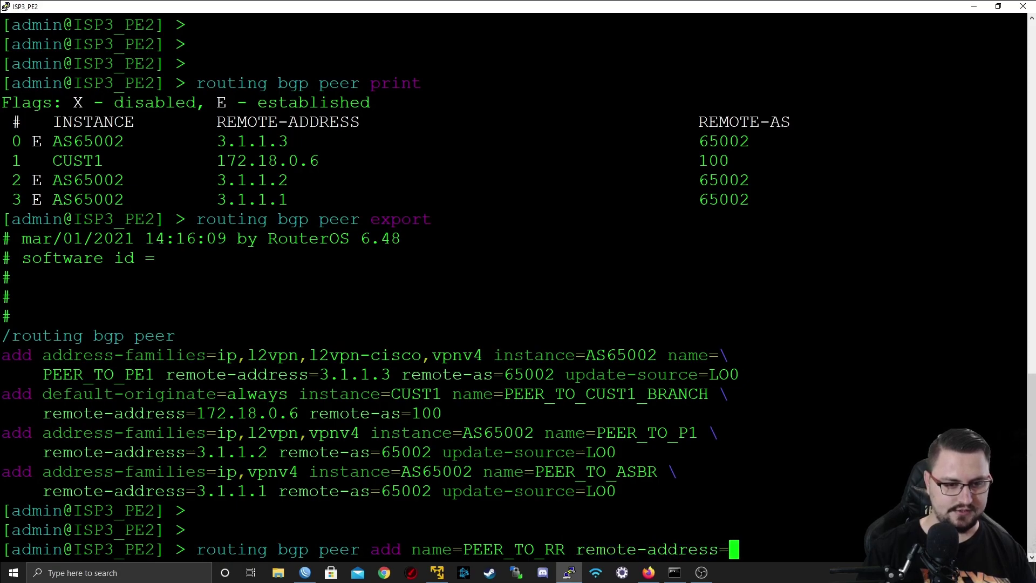
type("3.1.1.5 ")
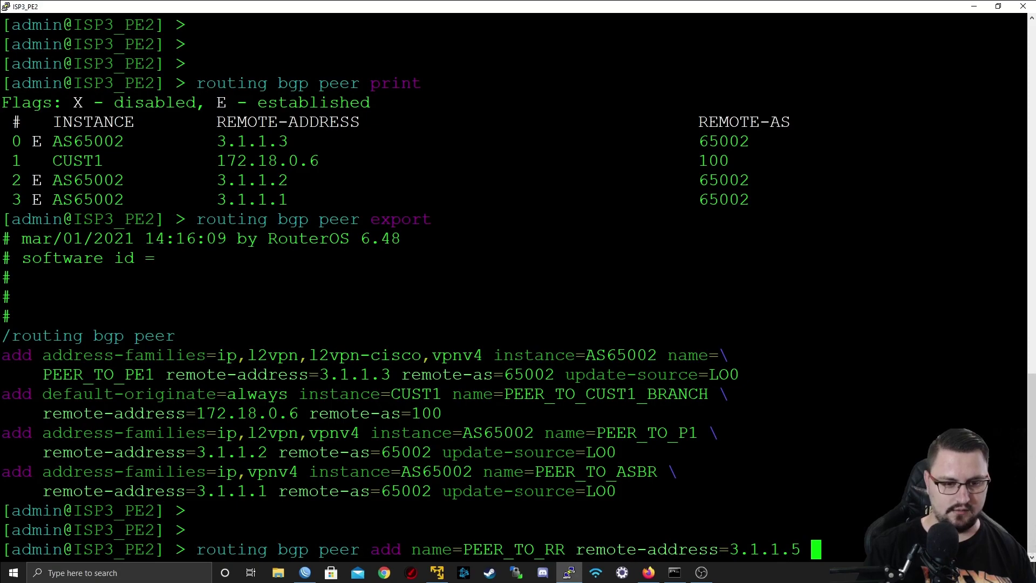
type("remote-")
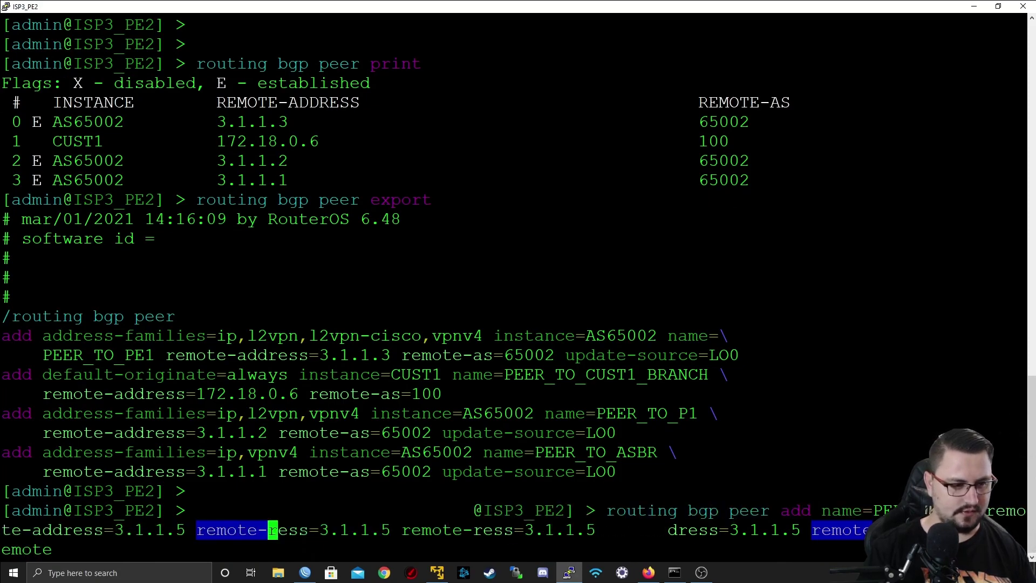
type("as=")
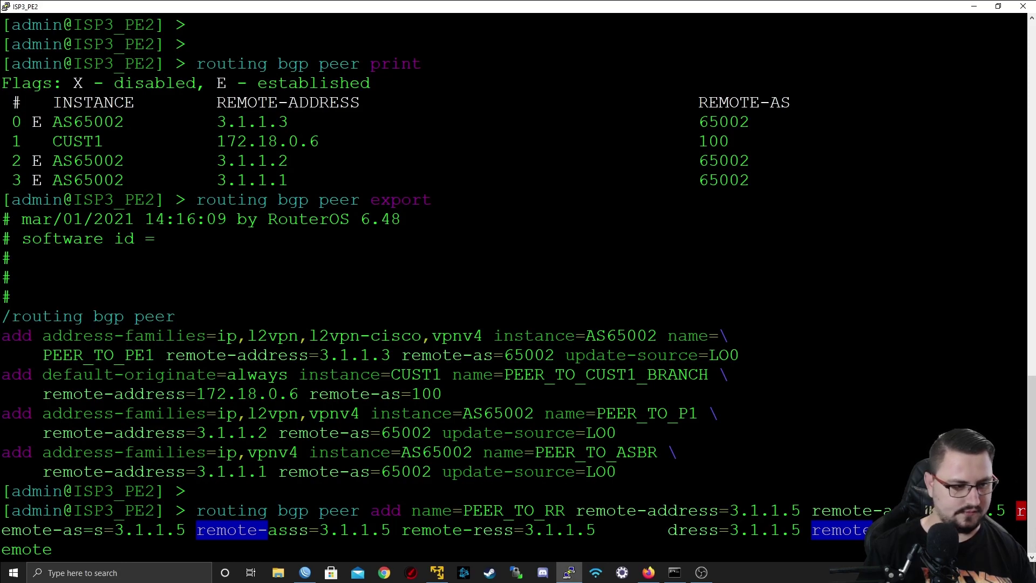
key("question")
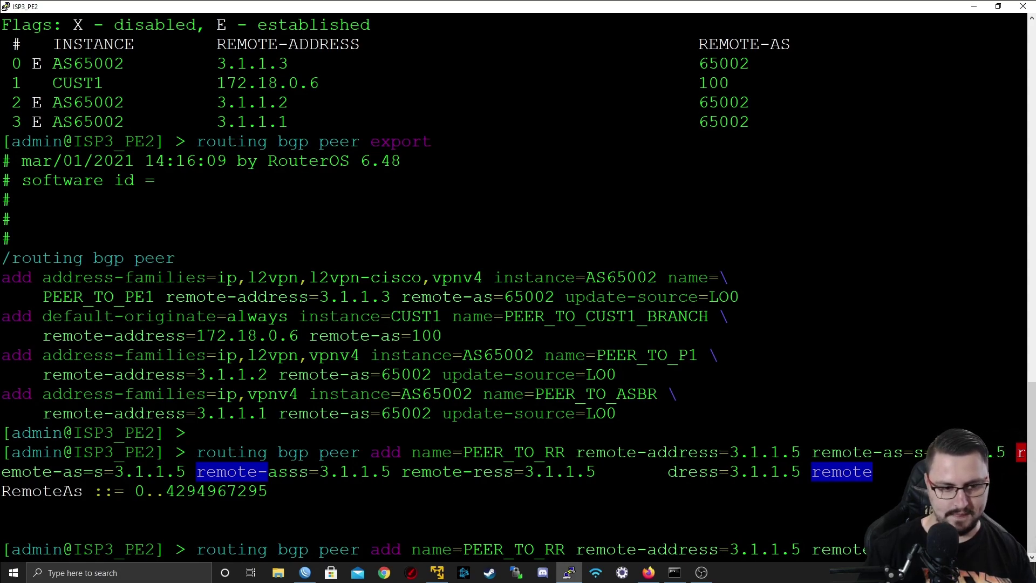
type("address-families=")
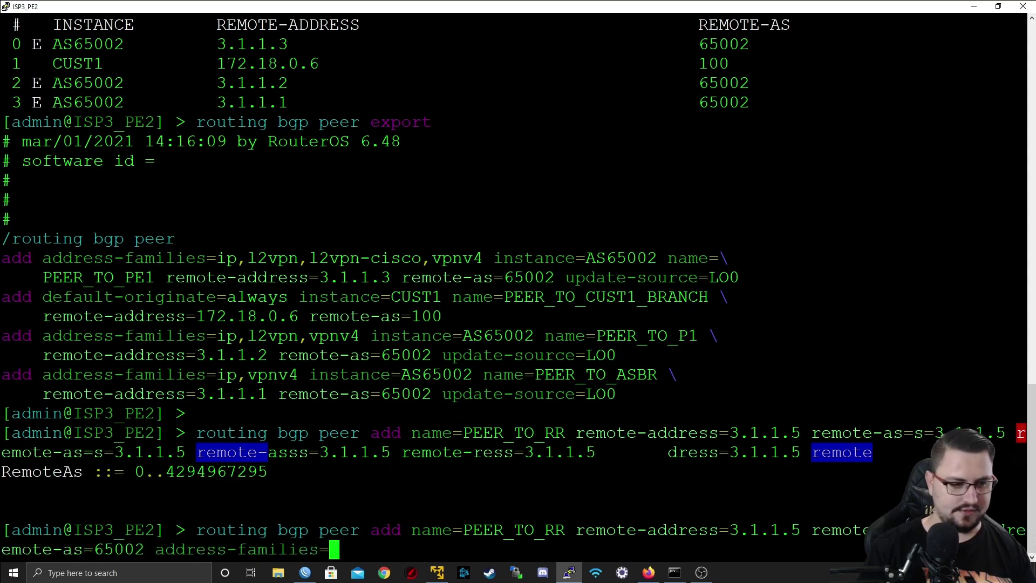
type("l2vpn")
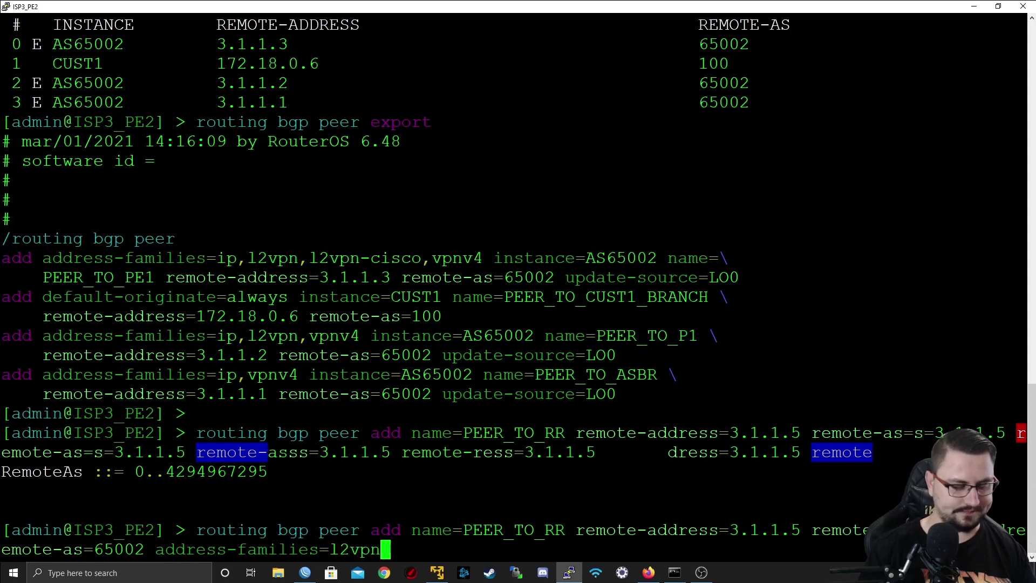
type(" ins")
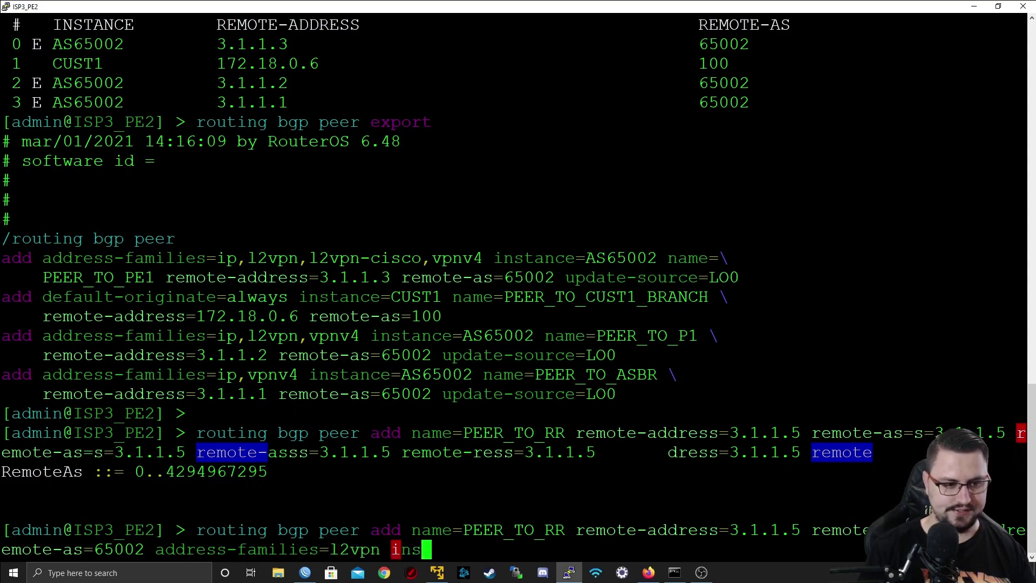
type("tance=65002")
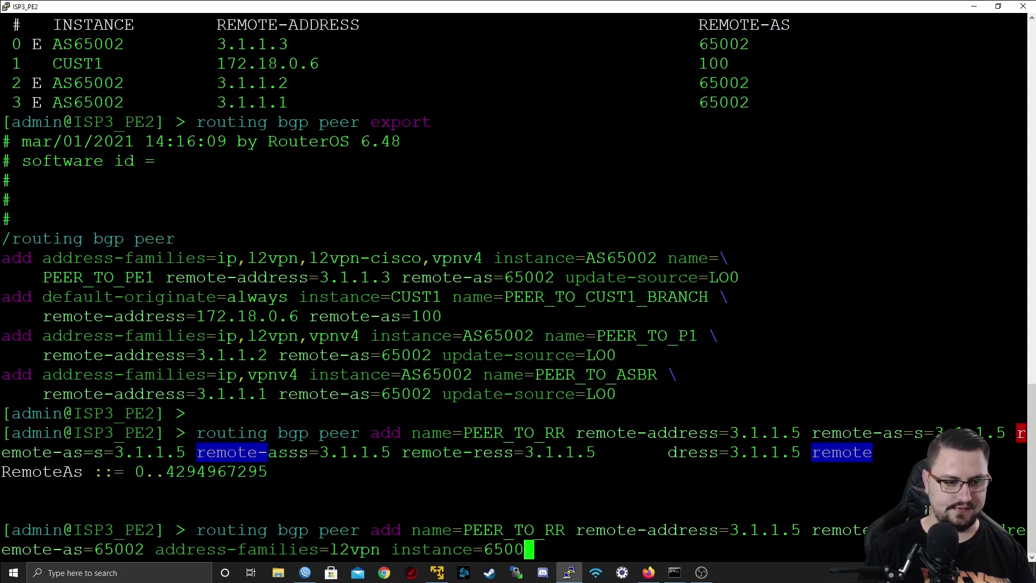
key("BackSpace")
key("BackSpace")
key("BackSpace")
key("BackSpace")
key("BackSpace")
type("A")
key("Tab")
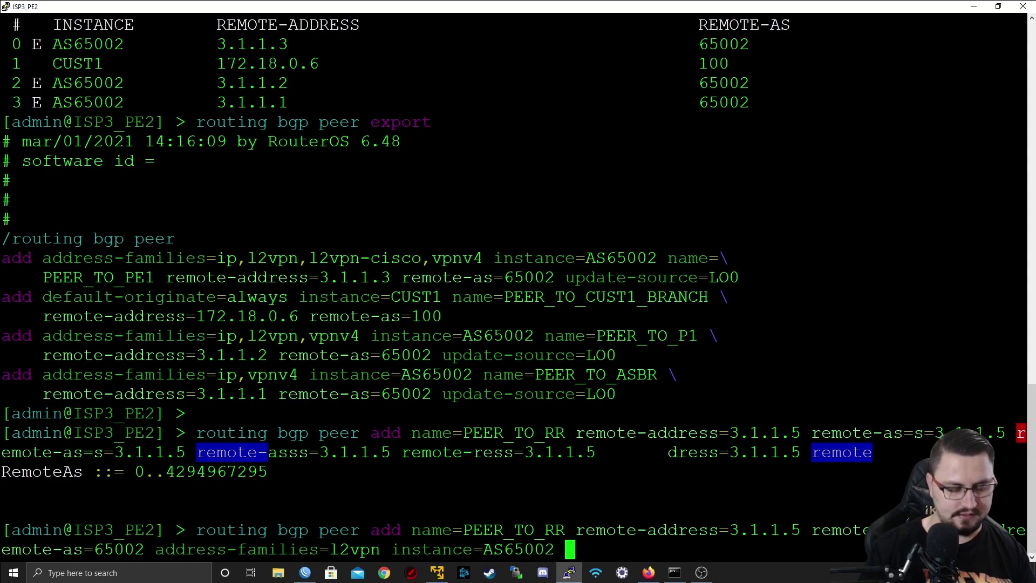
key("Tab")
key("Tab")
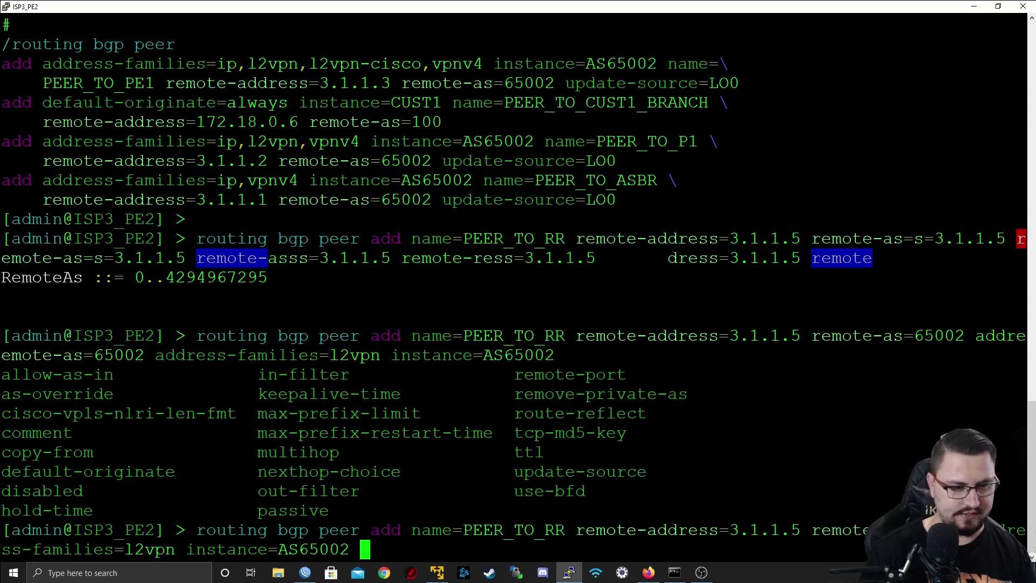
key("Return")
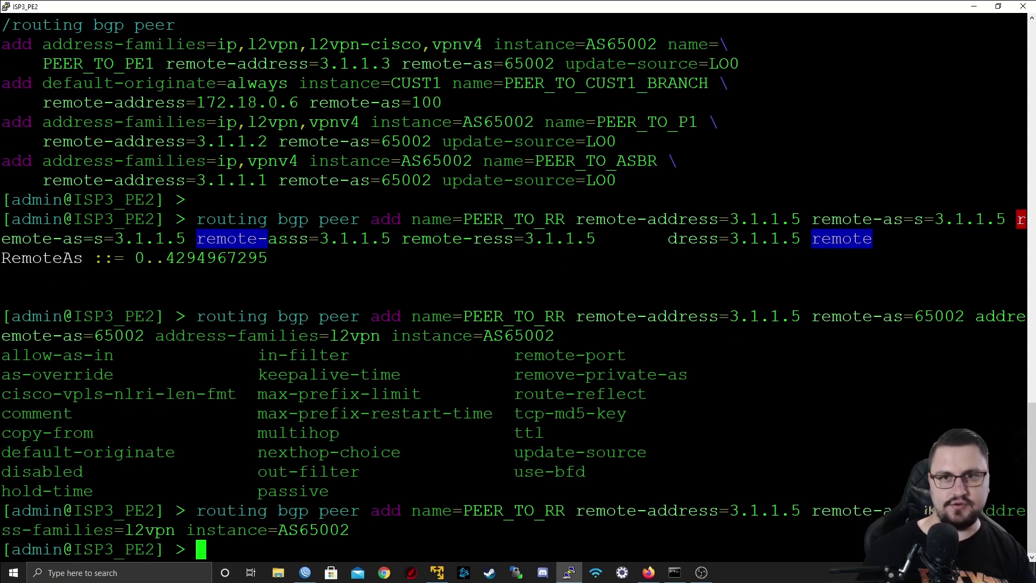
- Connect WinBox to route reflector ISP3_RR via its RoMON neighbor entry
left_click(974, 6)
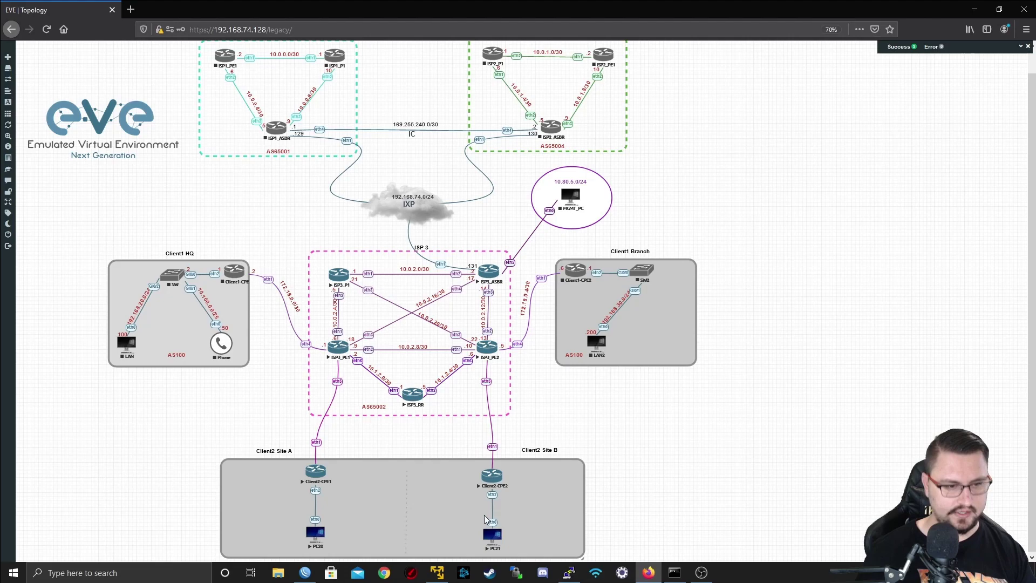
right_click(305, 572)
left_click(275, 515)
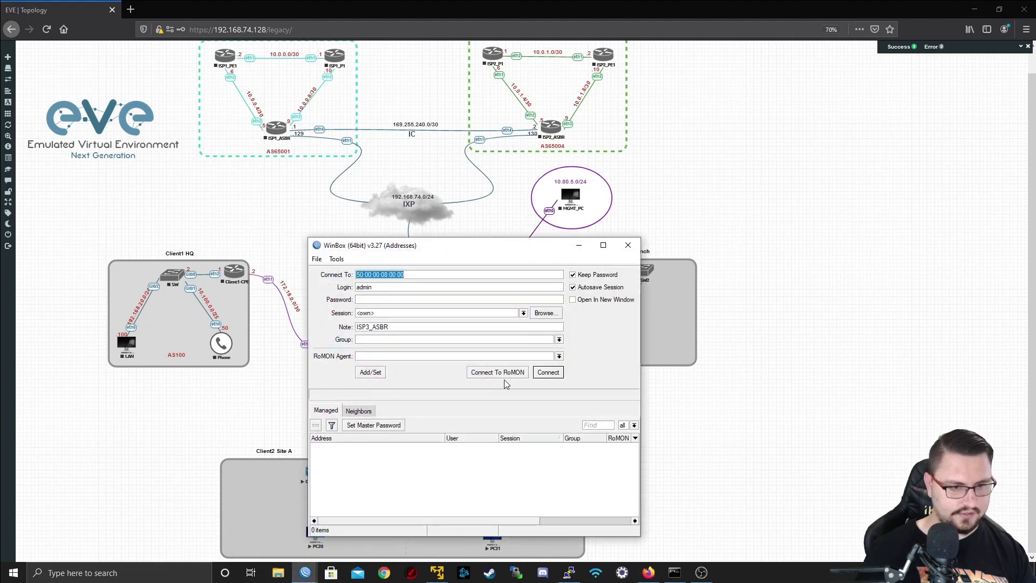
left_click(437, 470)
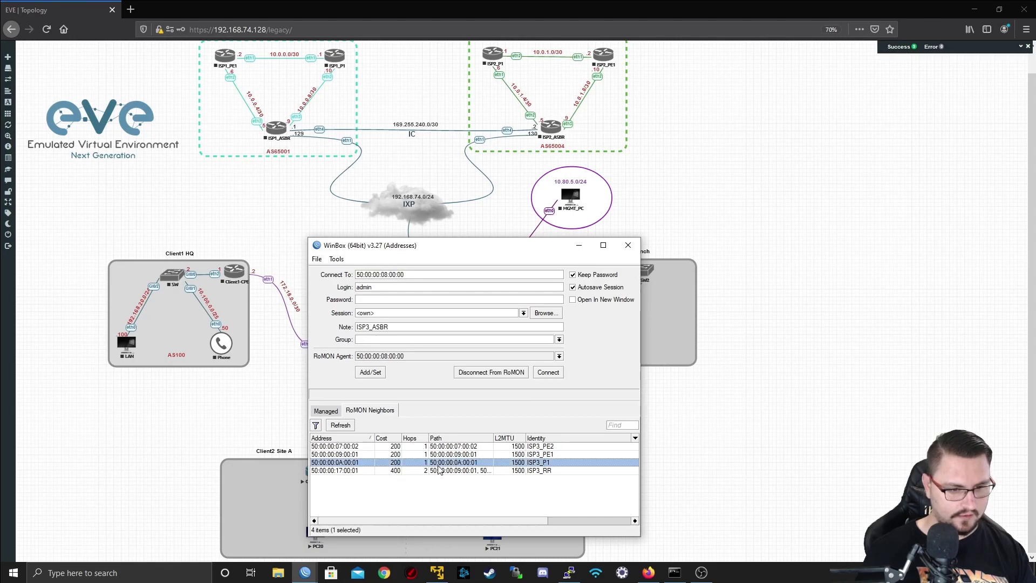
left_click(562, 375)
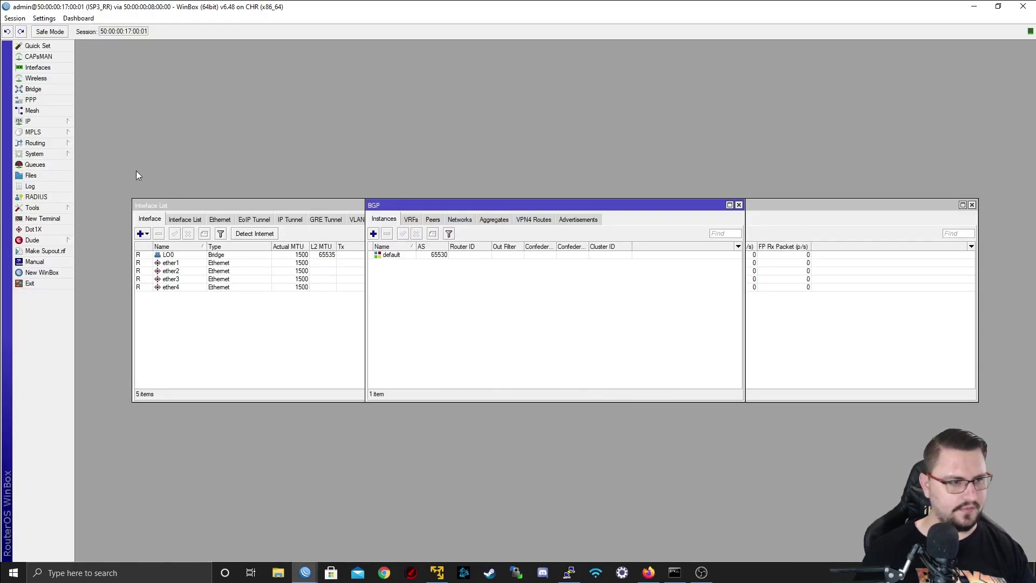
- Add and save instance AS65002 on ISP3_RR with AS 65002 and router ID 3.1.1.5
left_click(374, 233)
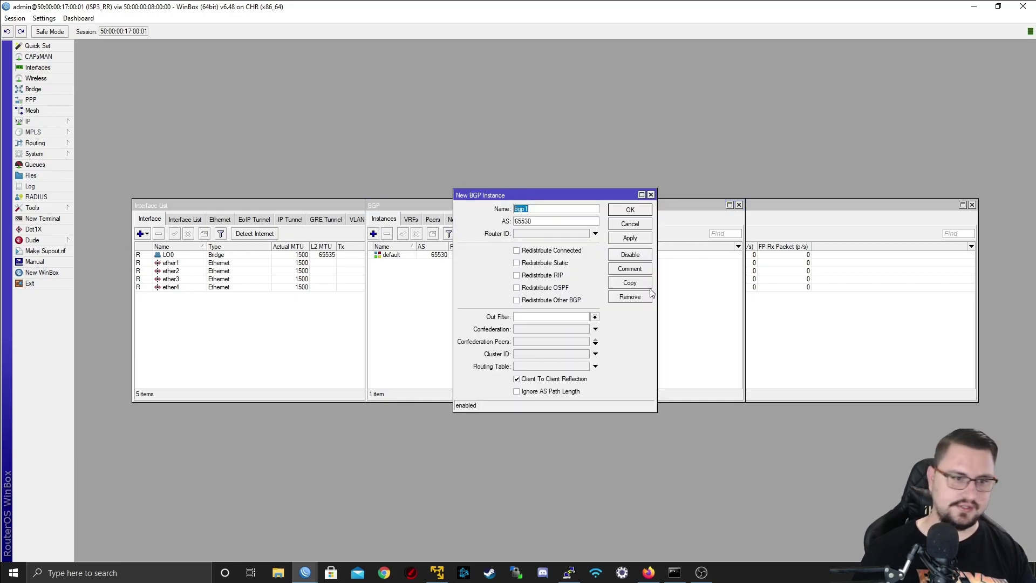
type("AS65002")
key("Tab")
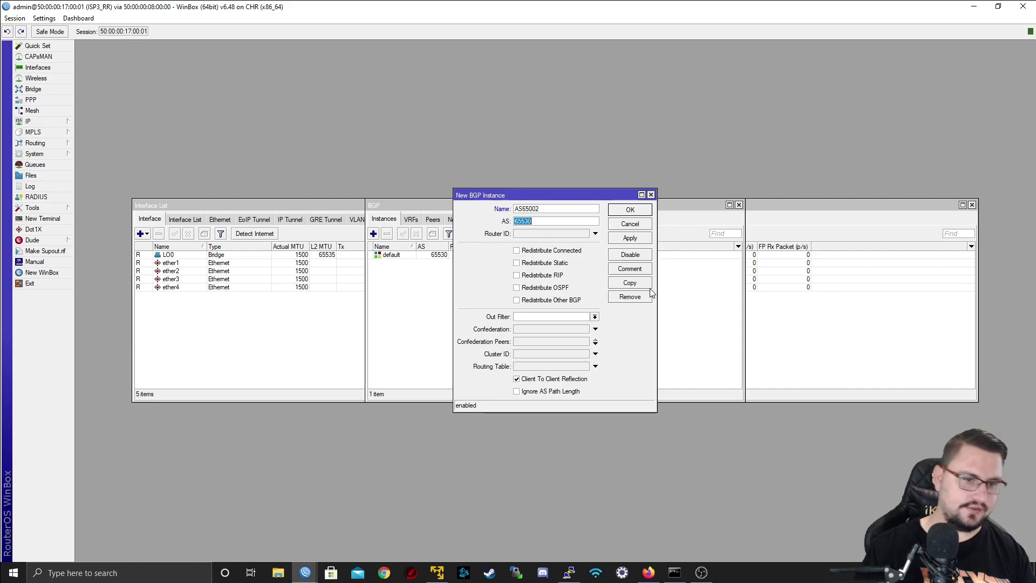
type("6500")
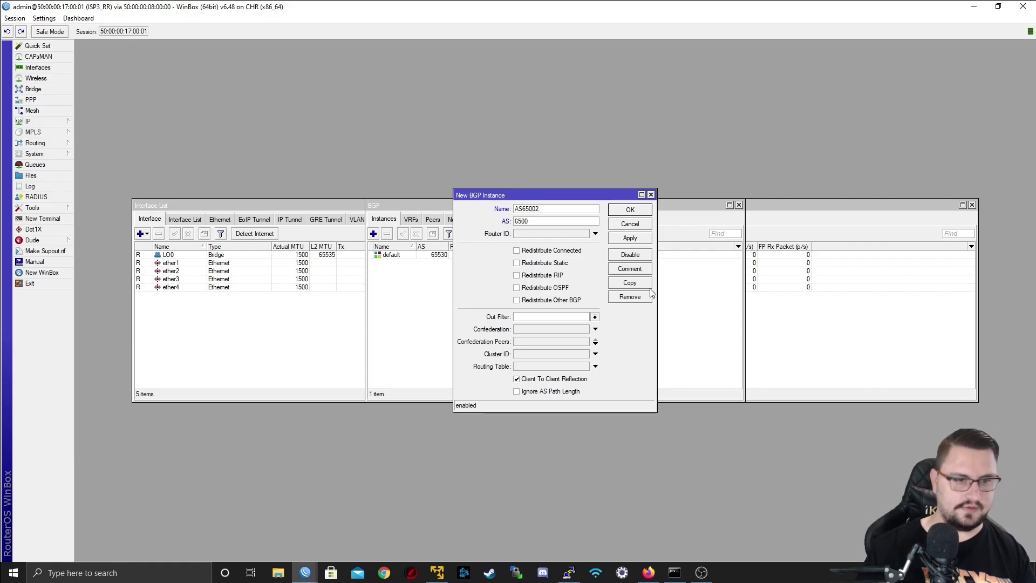
type("2")
key("Tab")
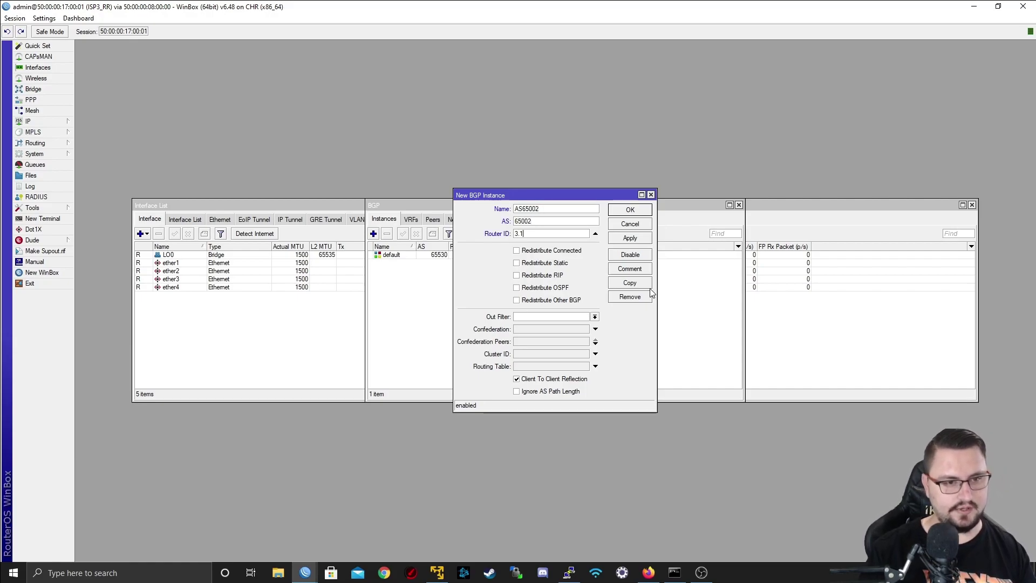
type(".1.5")
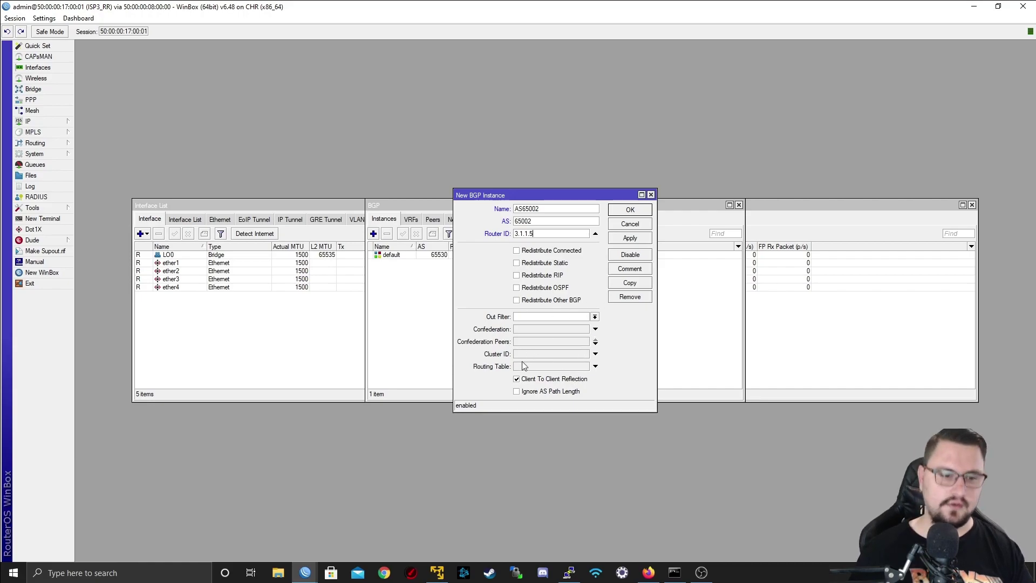
left_click(629, 239)
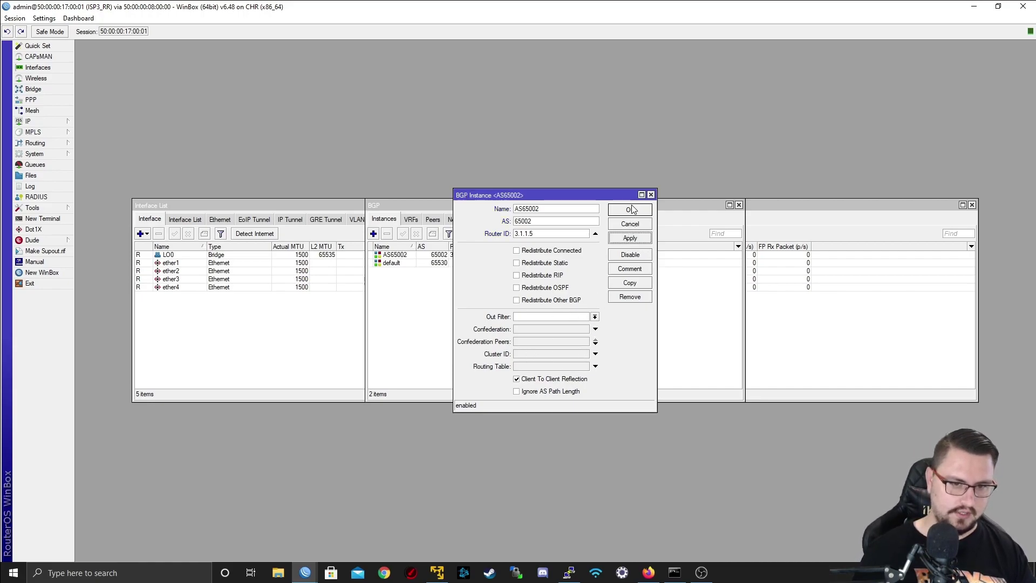
left_click(630, 210)
- Create peer PEER_TO_PE1 on instance AS65002 to 3.1.1.3, remote AS 65002, as route-reflector client
left_click(433, 219)
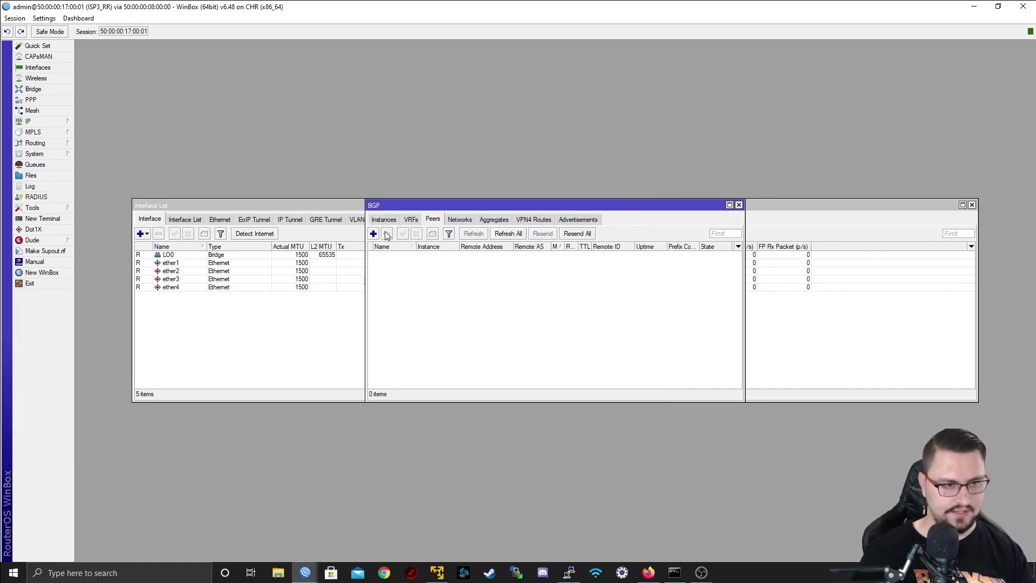
left_click(374, 233)
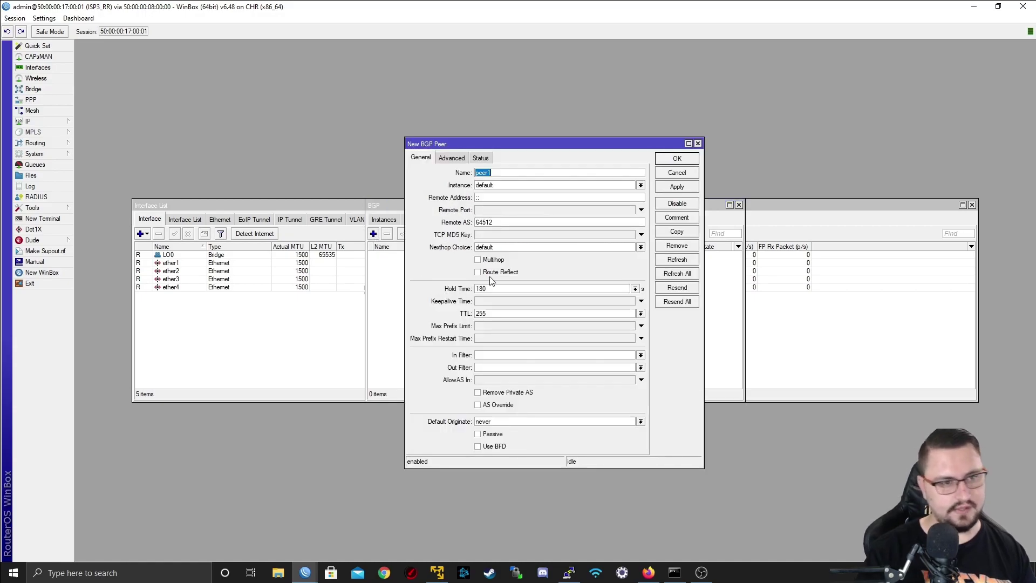
type("PEER_TO_PE")
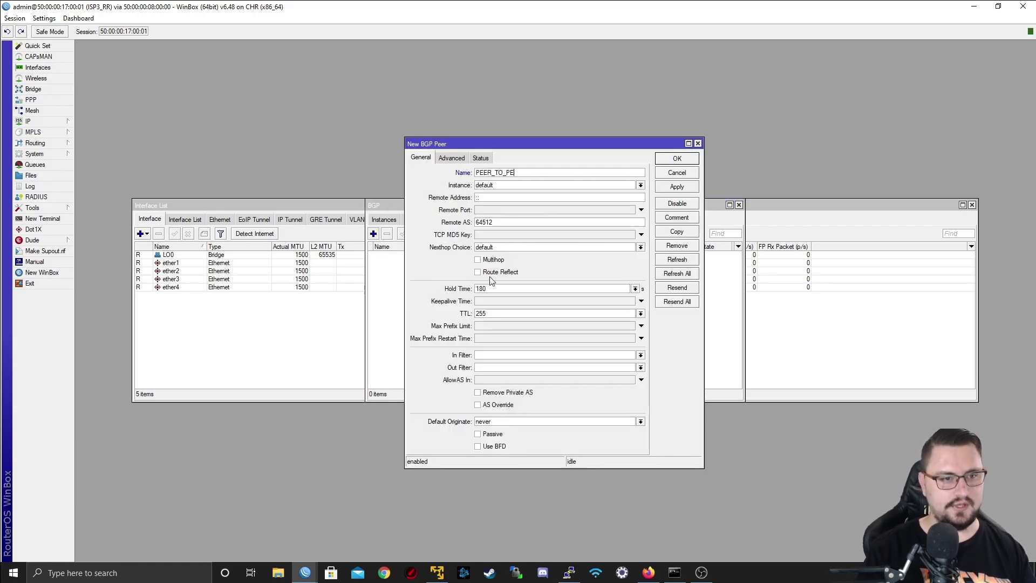
type("1")
key("Tab")
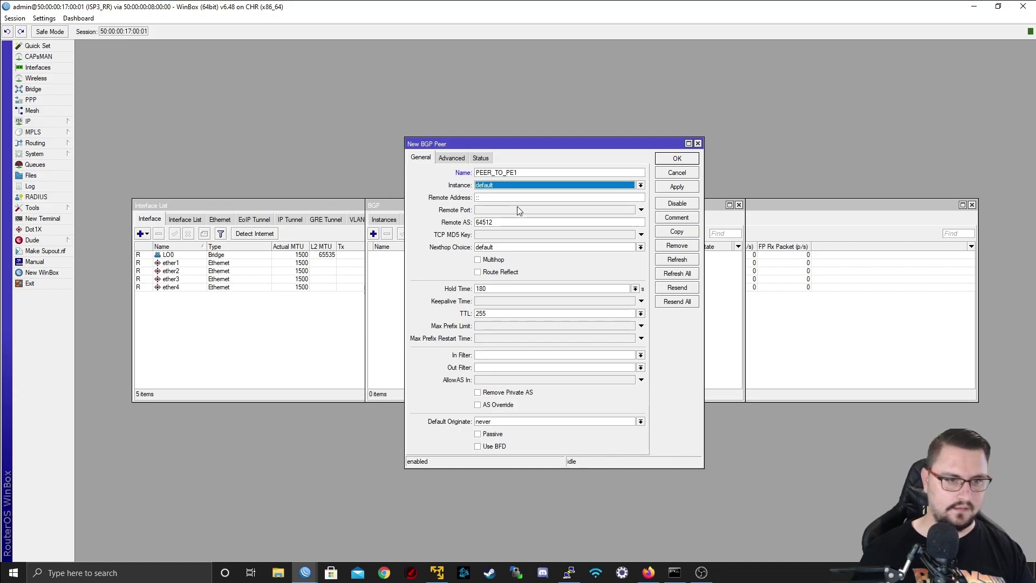
left_click(500, 185)
left_click(495, 193)
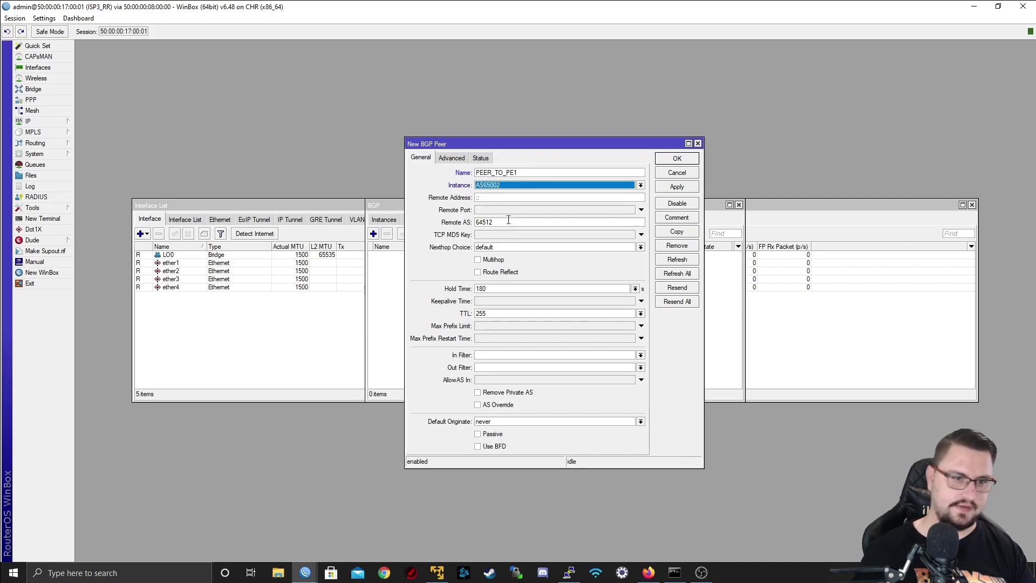
left_click(506, 198)
type("3.1")
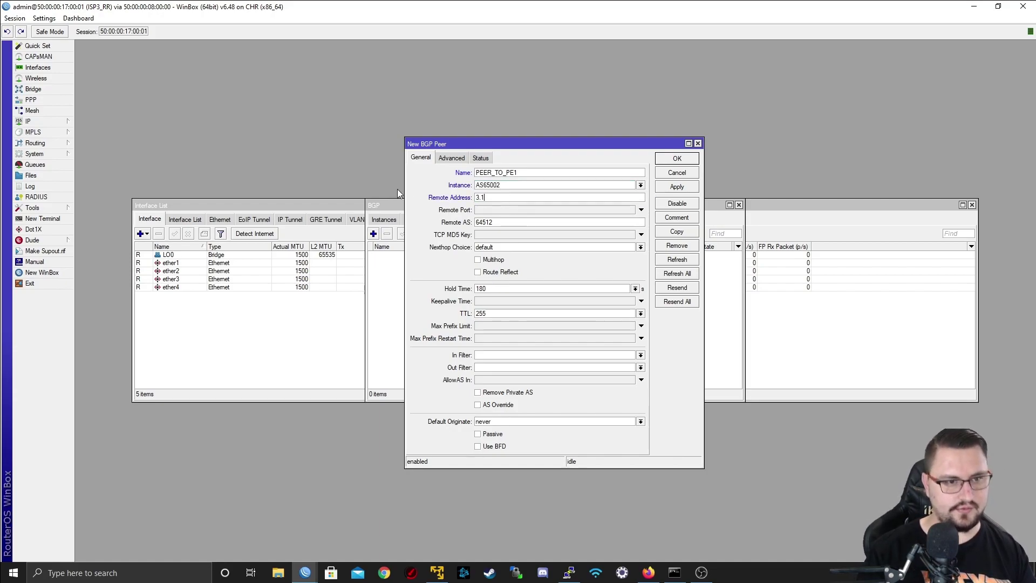
type(".1.3")
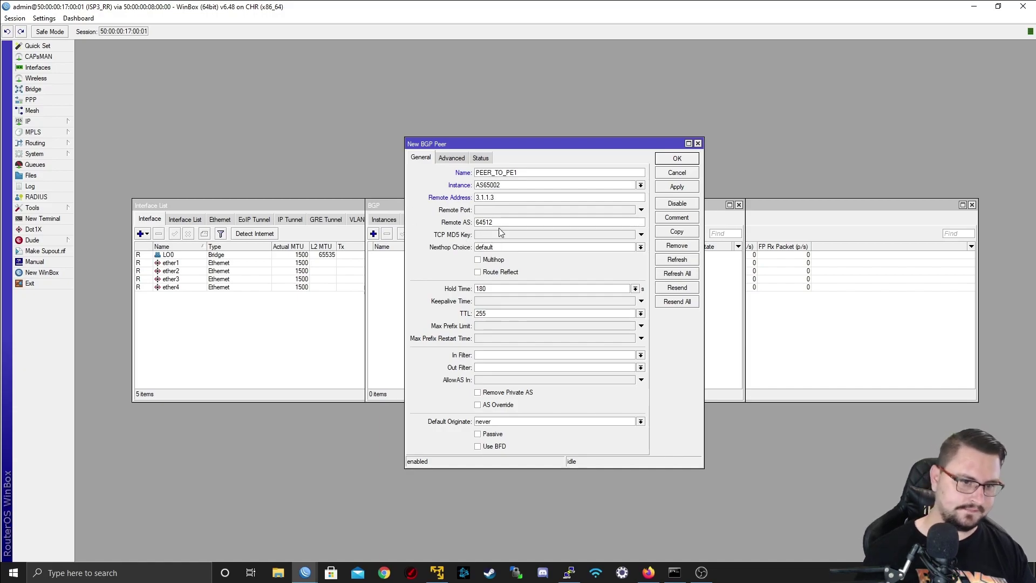
left_click(502, 222)
double_click(501, 222)
type("65")
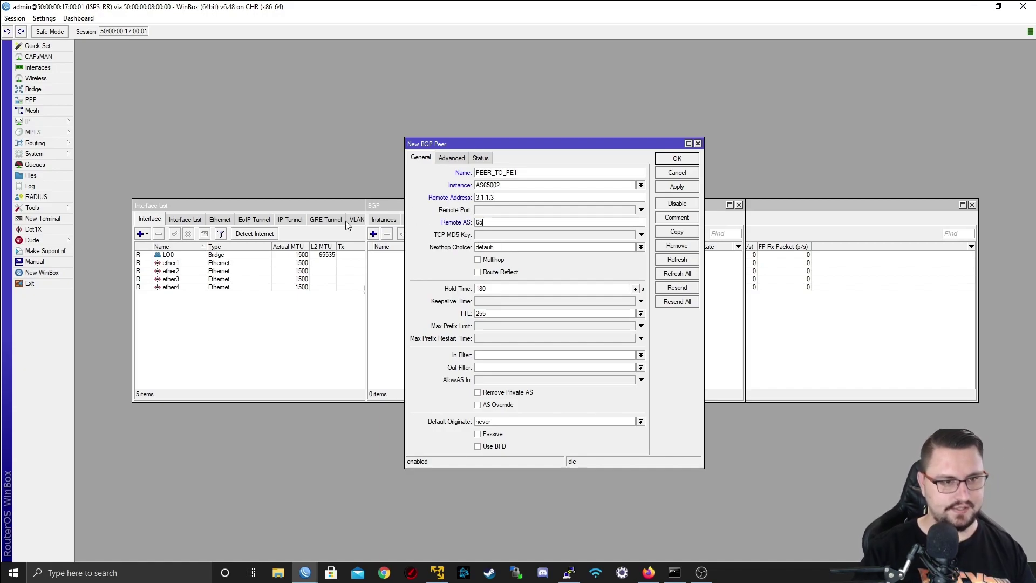
type("002")
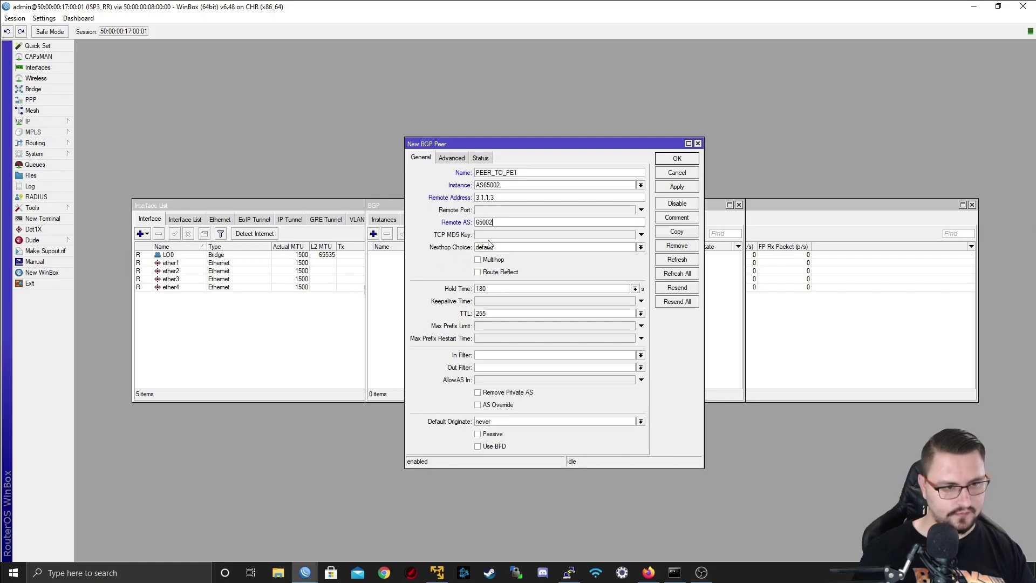
left_click(478, 272)
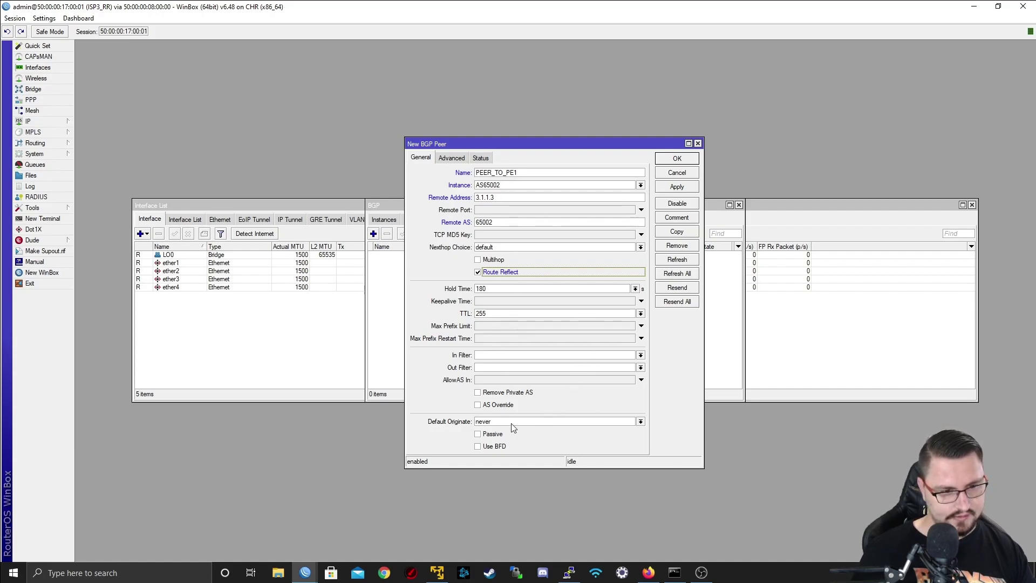
- Switch the peer to l2vpn only with update source LO0, then apply and save it
left_click(461, 158)
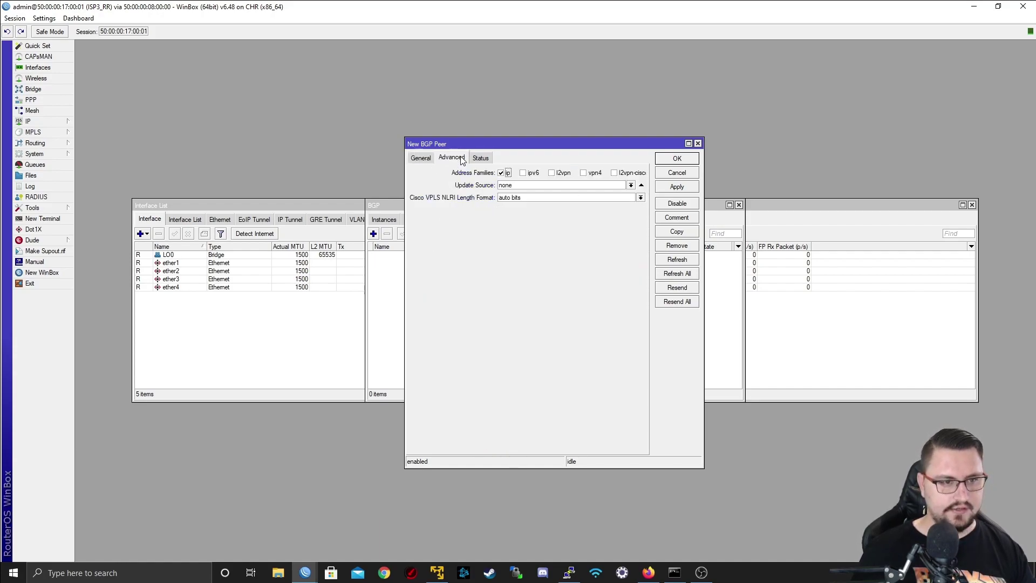
left_click(506, 173)
left_click(553, 174)
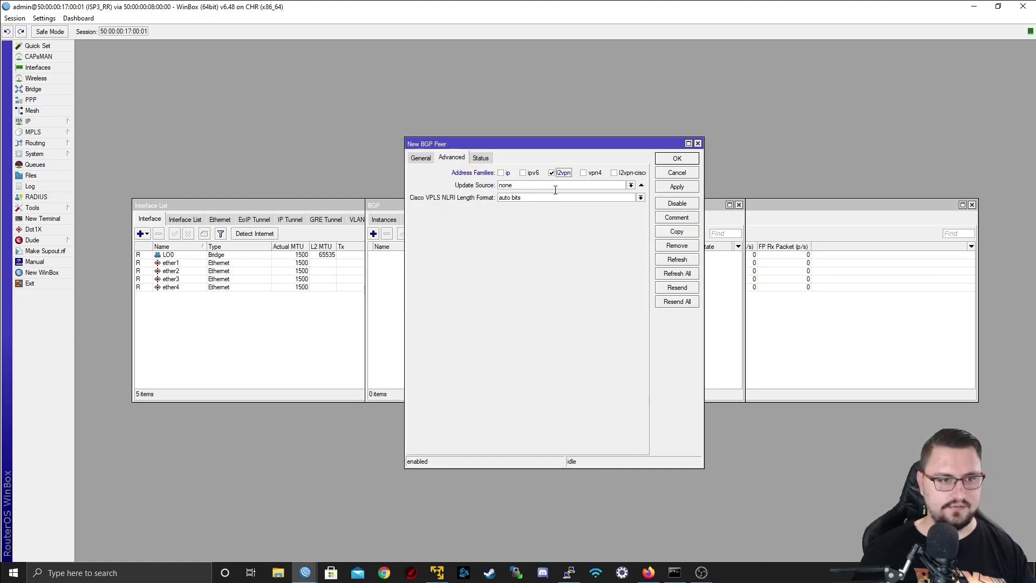
left_click(624, 184)
left_click(607, 199)
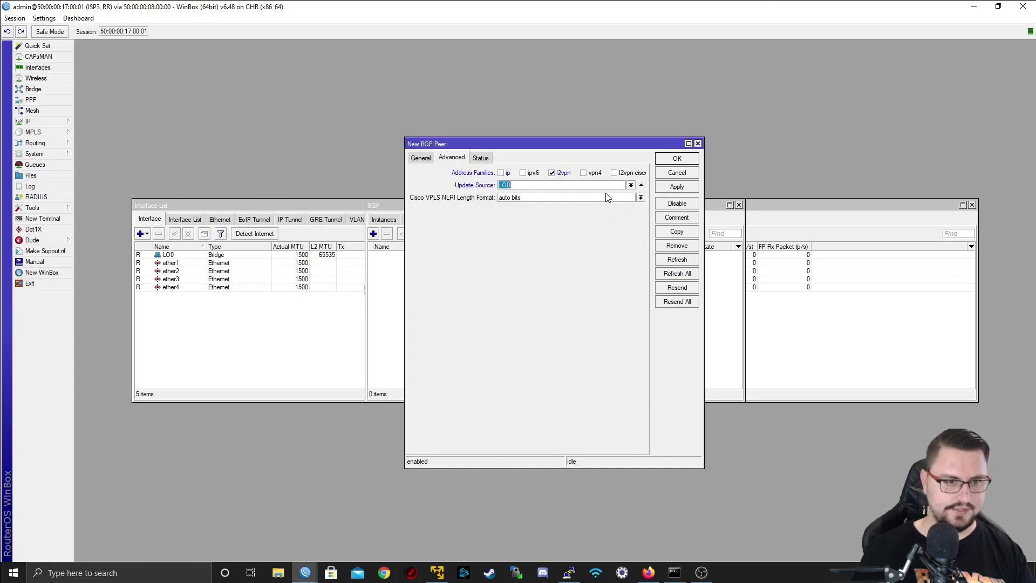
left_click(675, 189)
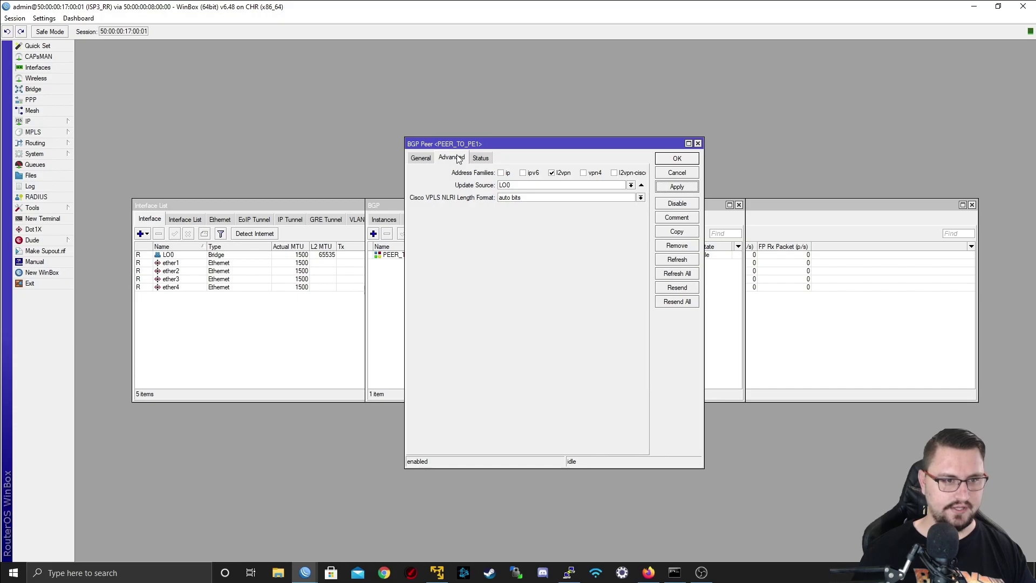
left_click(429, 159)
left_click(677, 159)
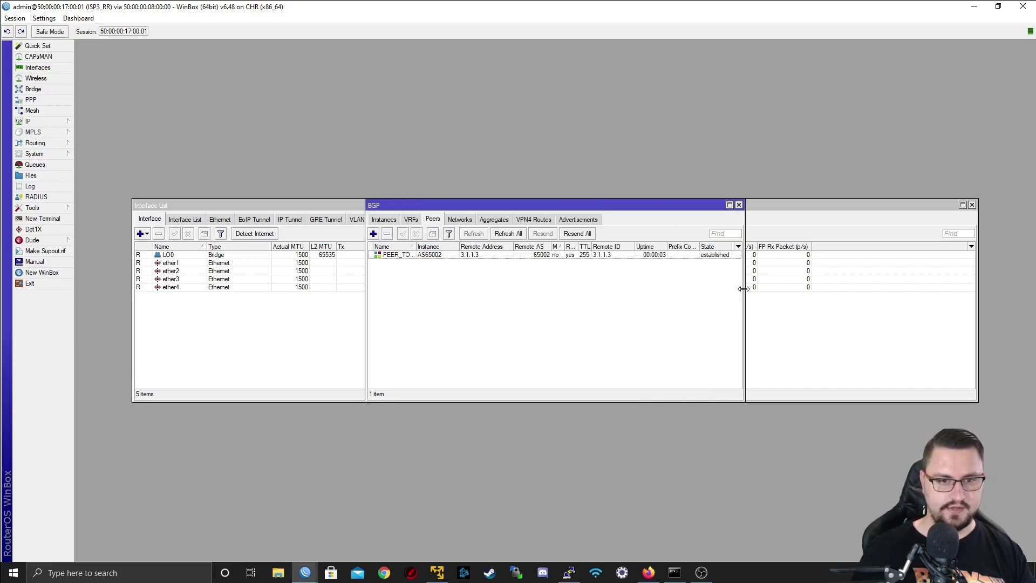
- Widen the BGP window, then begin a PEER_TO_PE2 peer add in the ISP3_RR console with remote AS 65002
left_click_drag(744, 292, 871, 292)
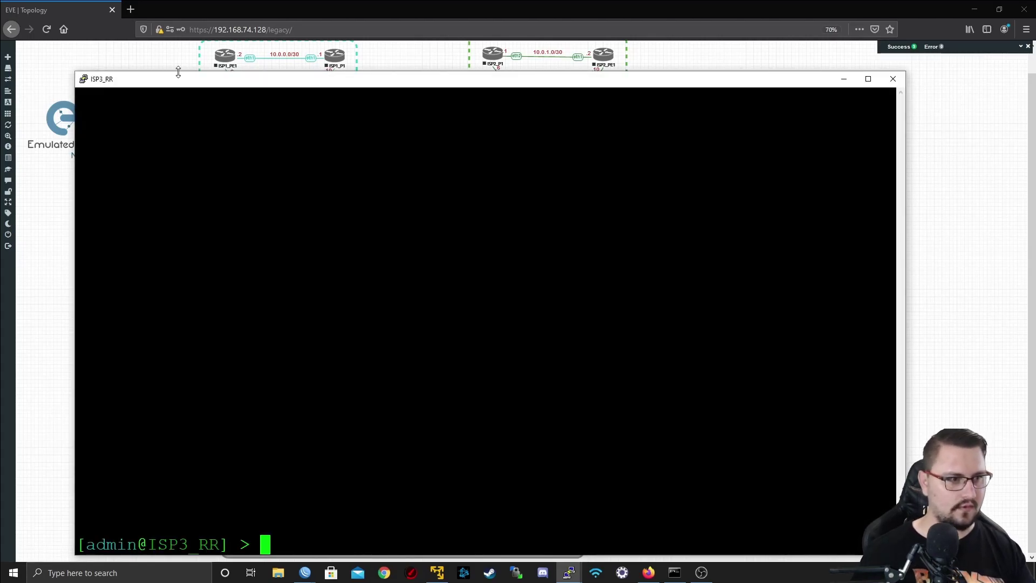
double_click(180, 80)
key("Return")
key("Return")
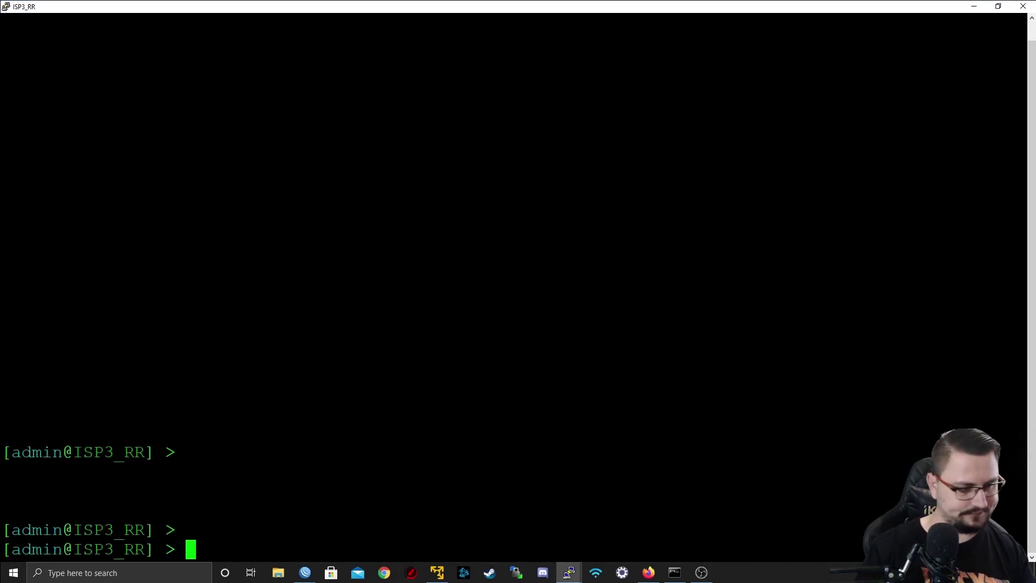
type("routing ")
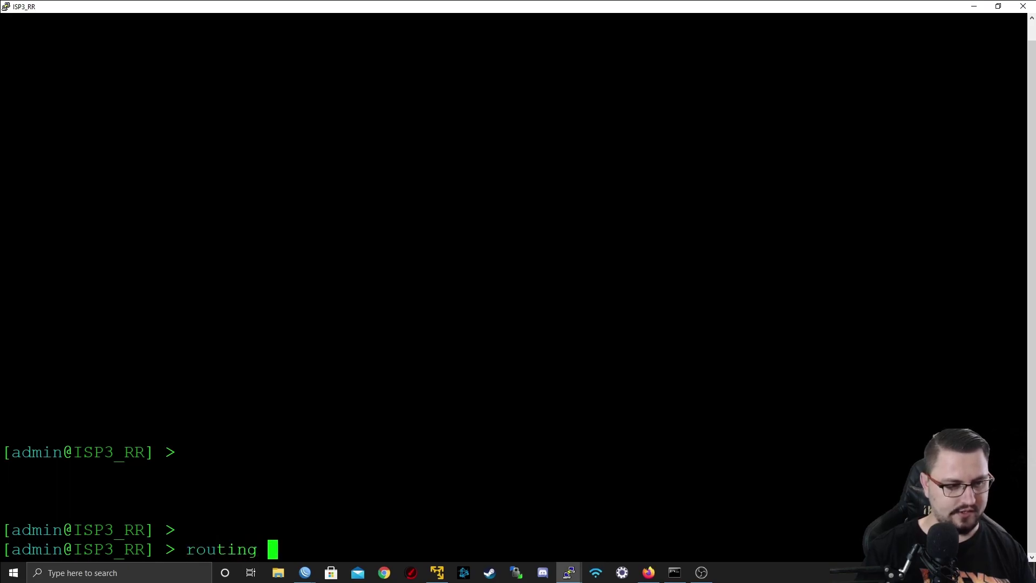
type("bgp peer add ")
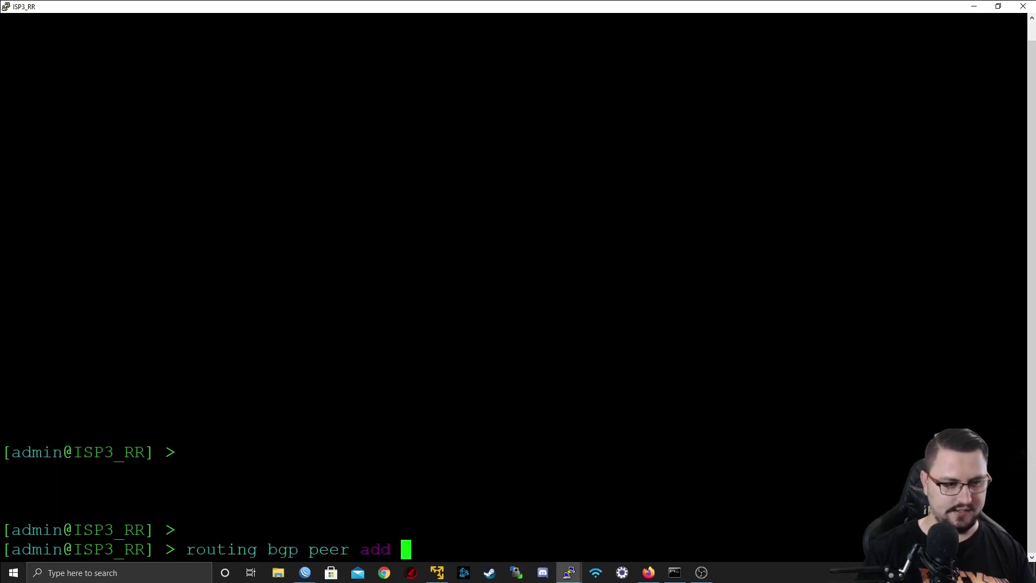
type("name=PEER_TO")
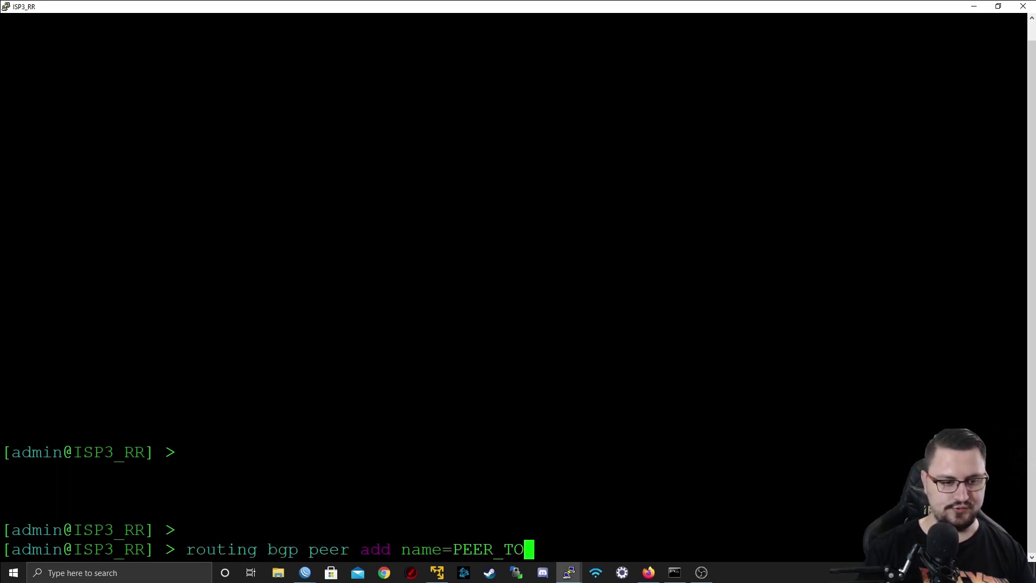
type("_PE2 ")
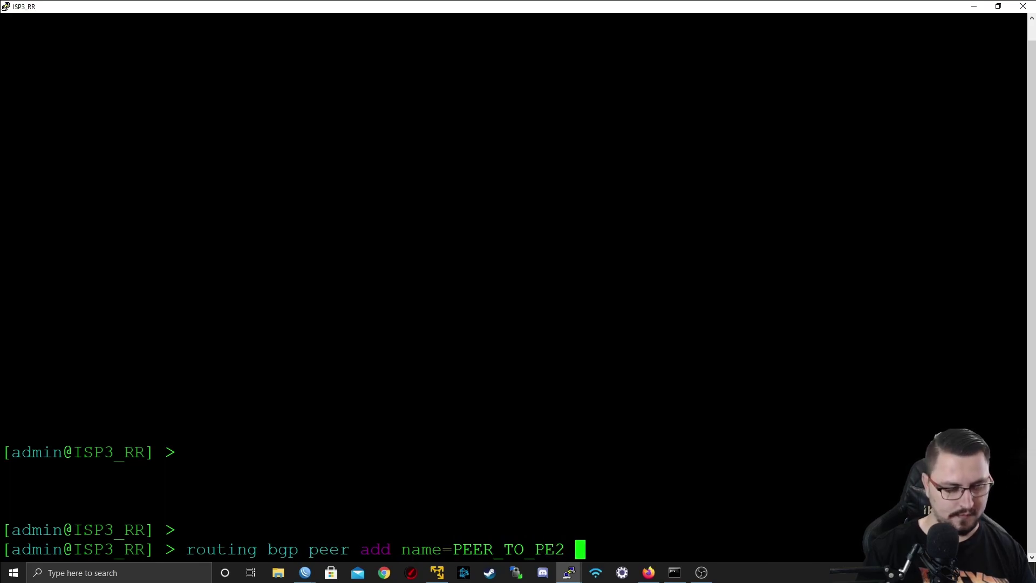
type("remo")
key("BackSpace")
key("BackSpace")
key("BackSpace")
key("BackSpace")
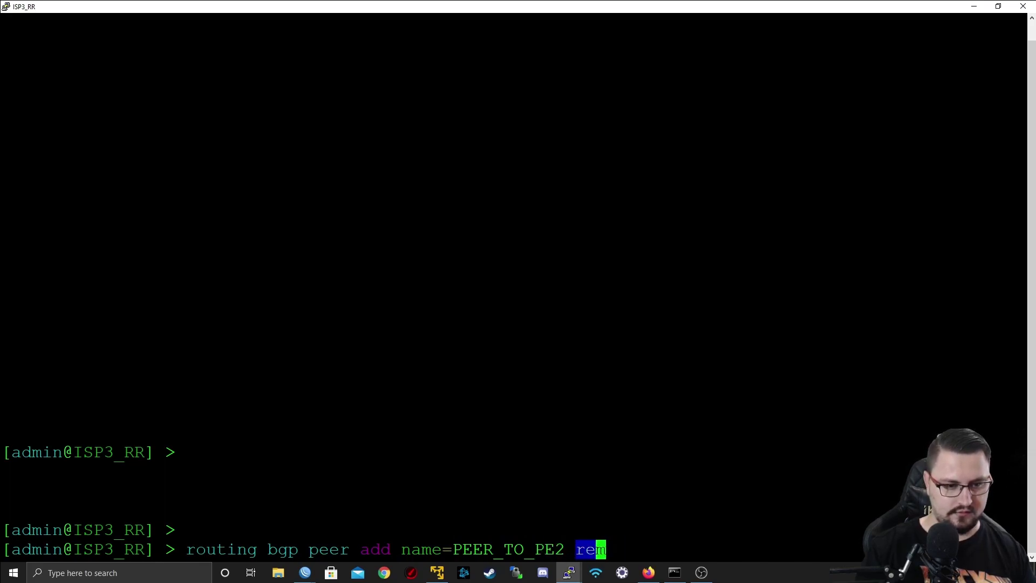
type("remote-as")
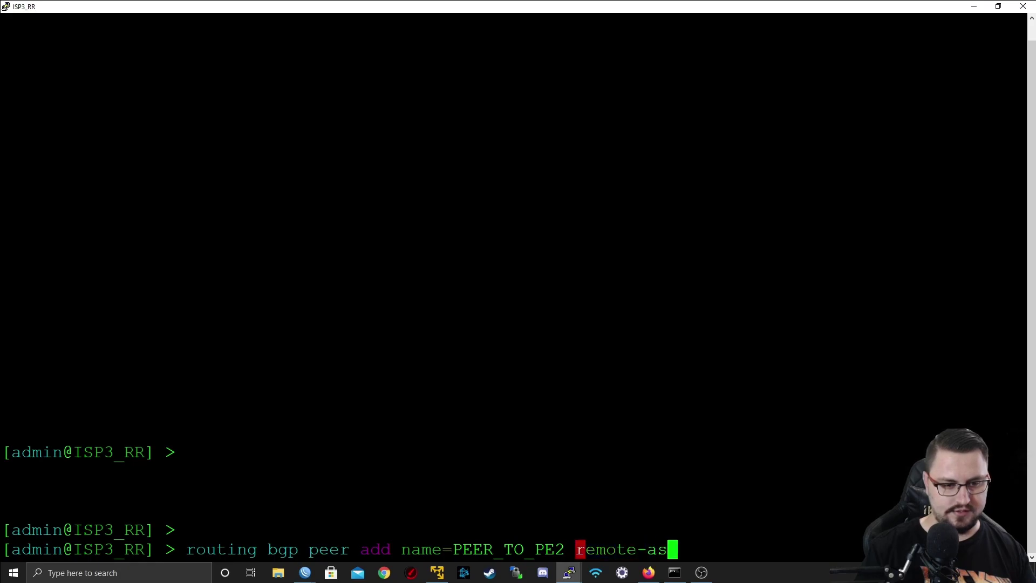
type("=6500")
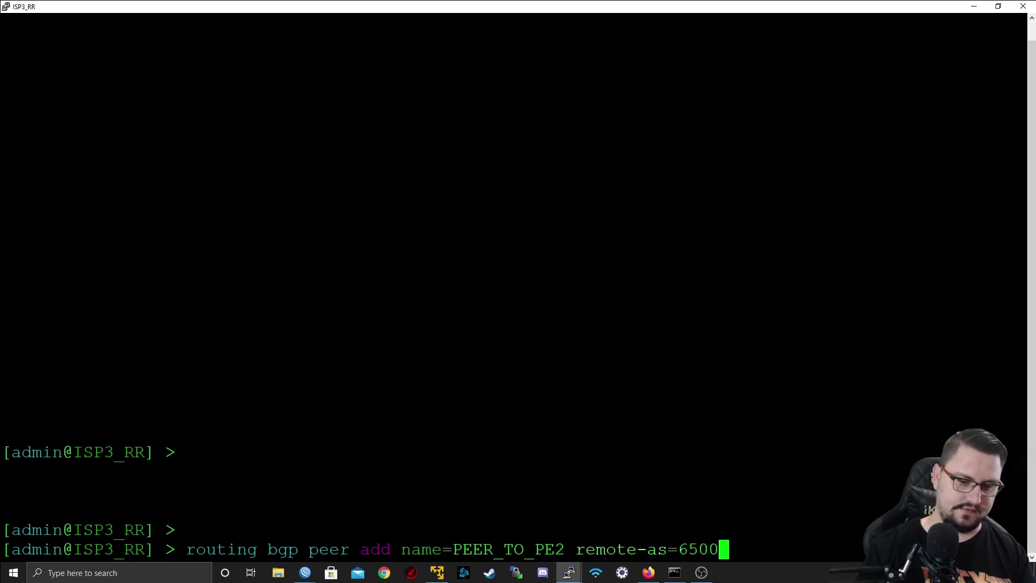
type("2 re")
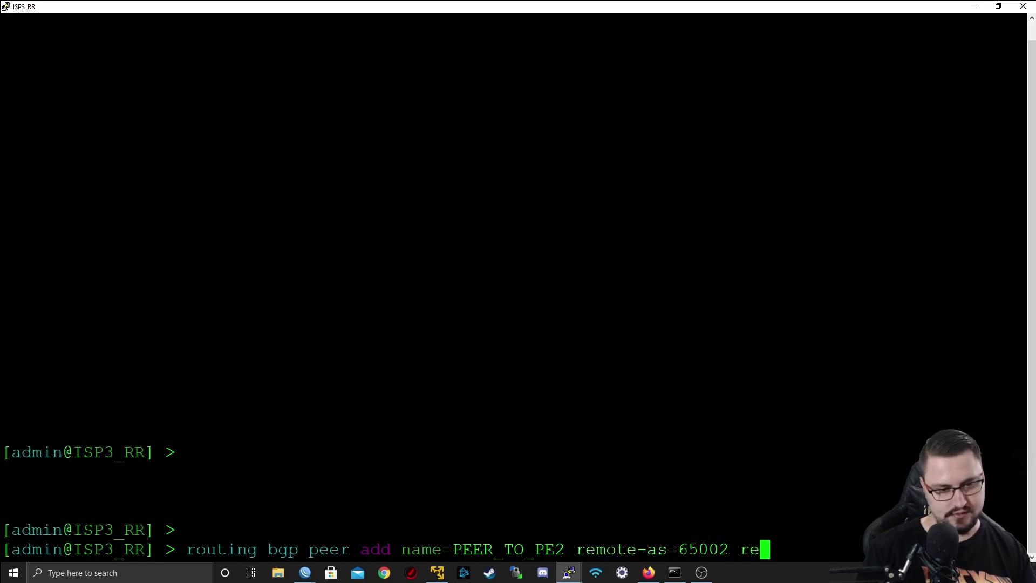
key("Tab")
type("-add")
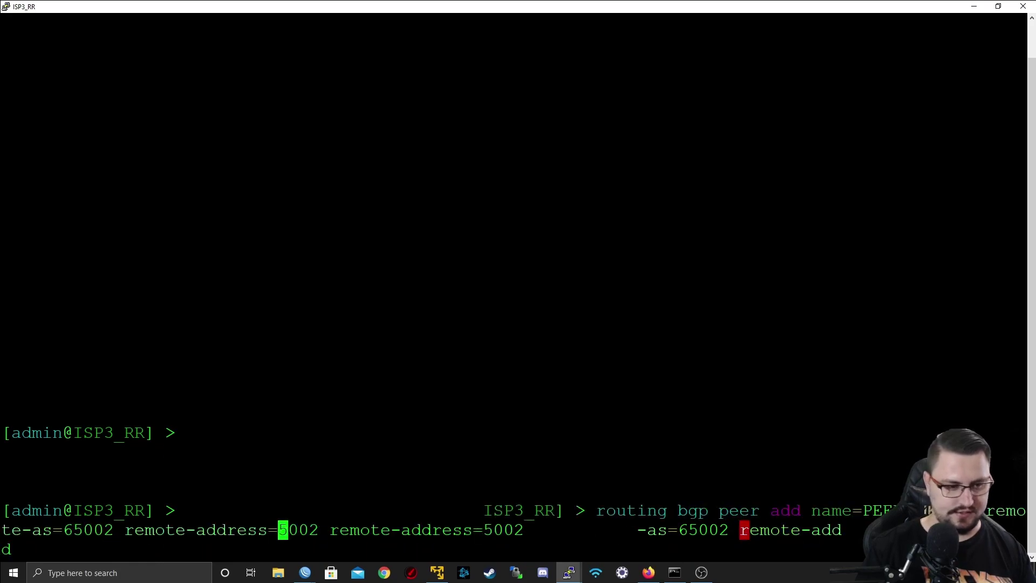
key("question")
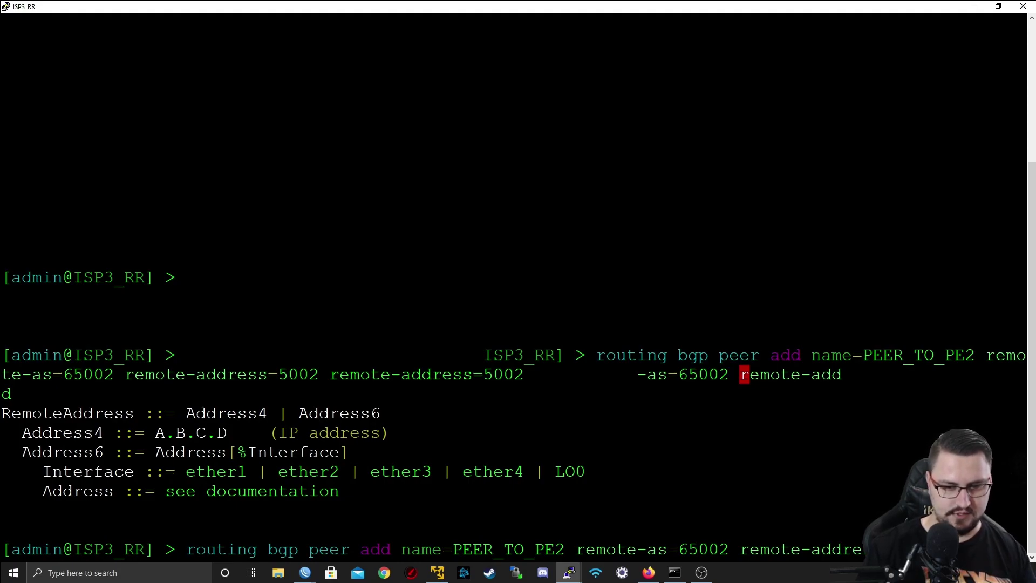
- Finish with instance AS65002, l2vpn, update-source Lo0, route-reflect=yes; it's rejected for invalid update-source
type("instance=AS65002 ")
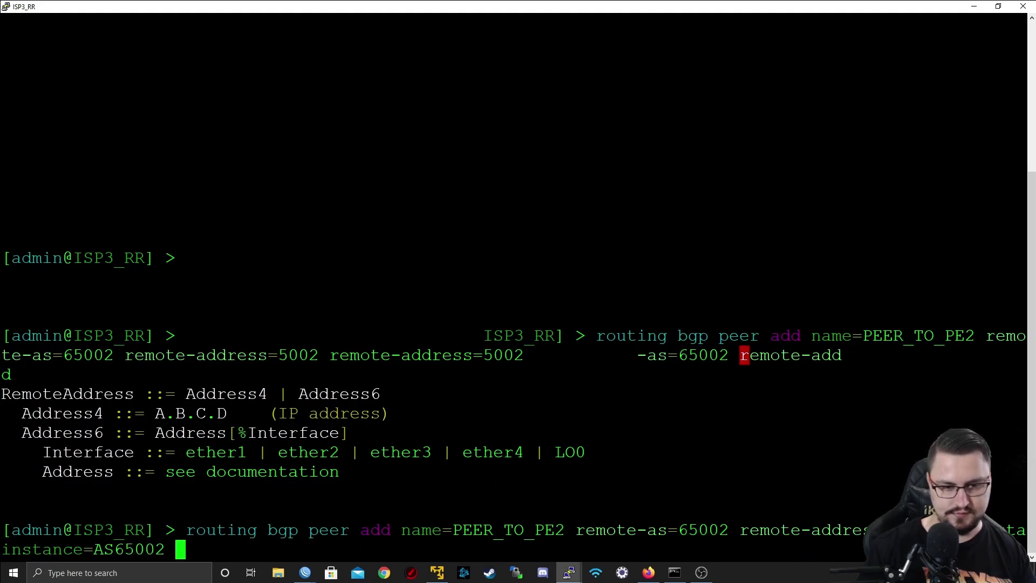
type("address-families=l2vpn")
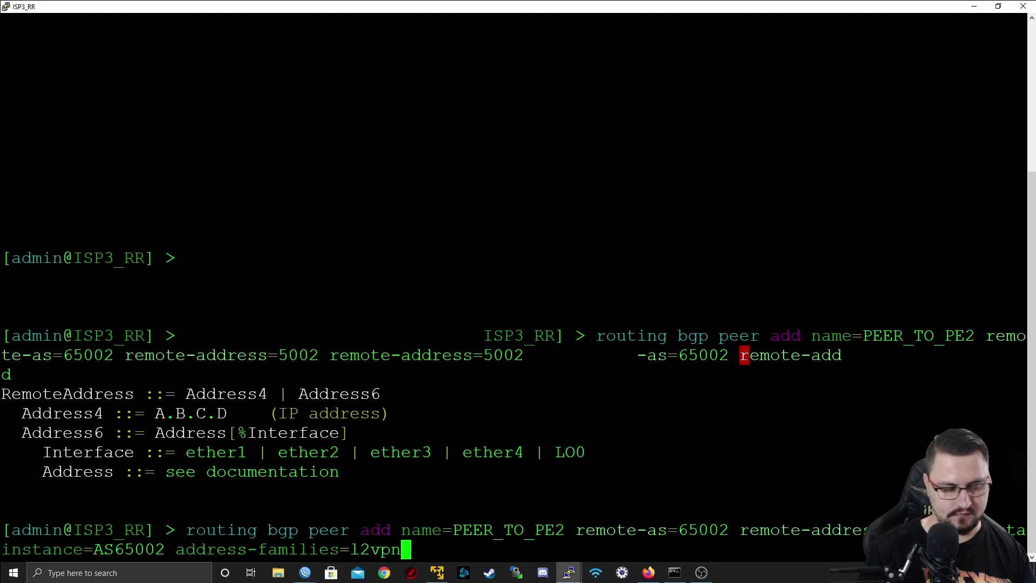
type(" update-source=")
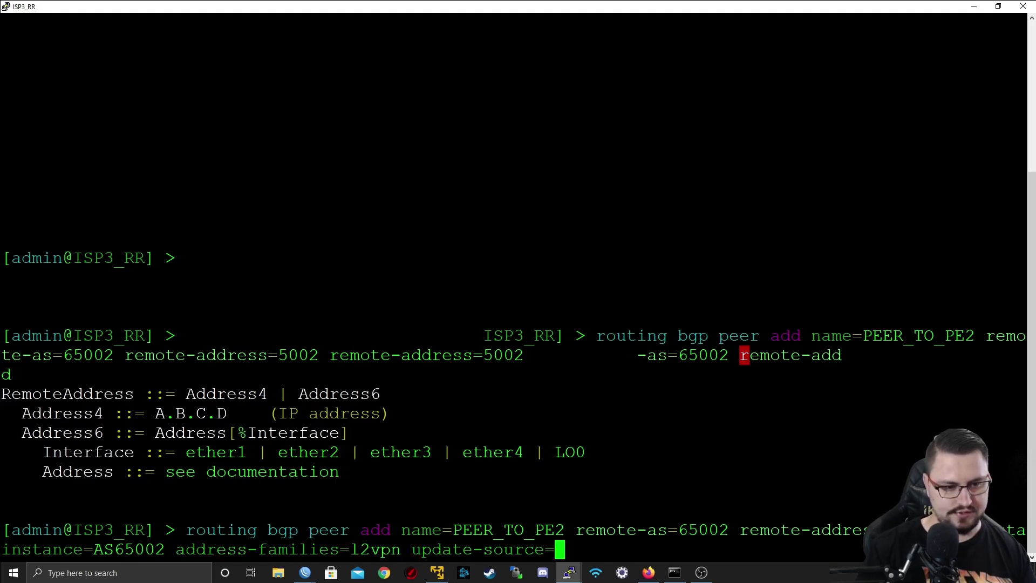
type("Lo")
key("BackSpace")
key("BackSpace")
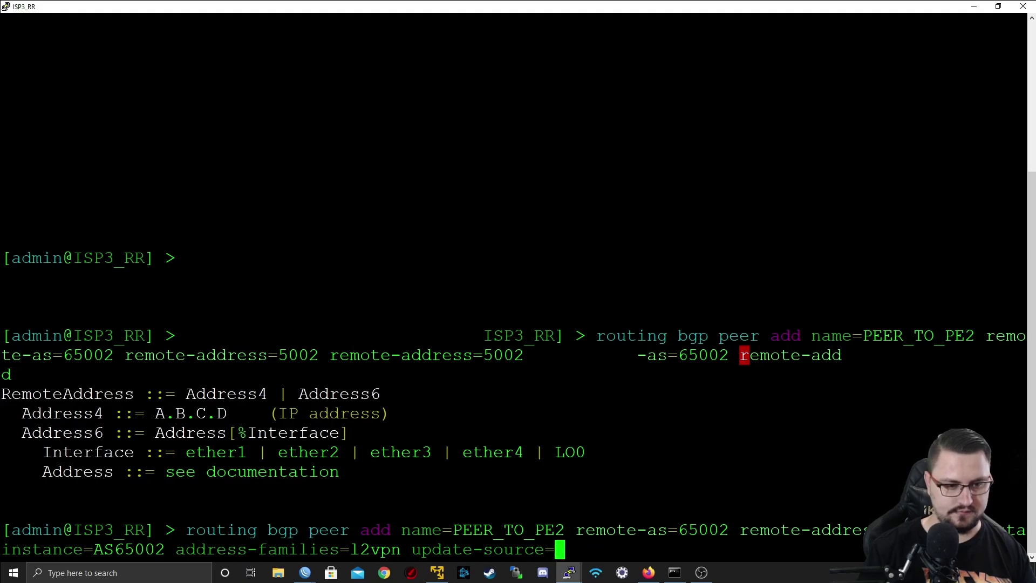
key("question")
type("Lo0")
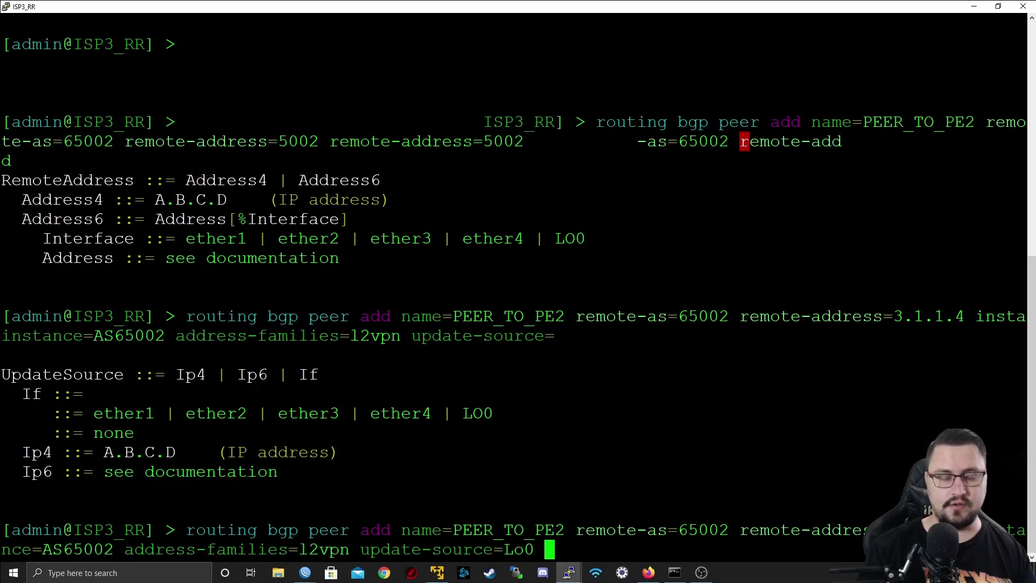
type("ro")
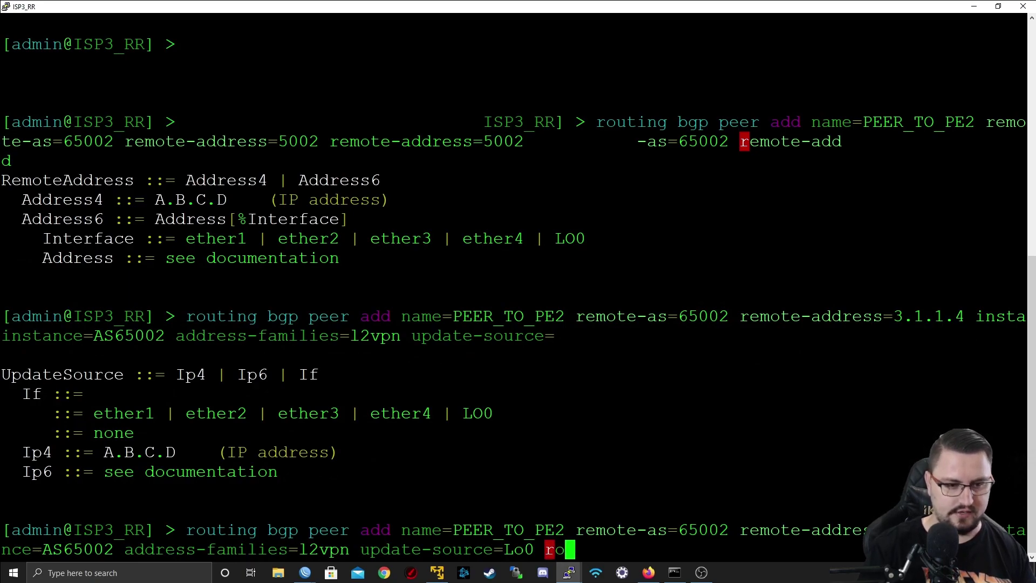
type("ute-reflect=yes 0 route-reflect=")
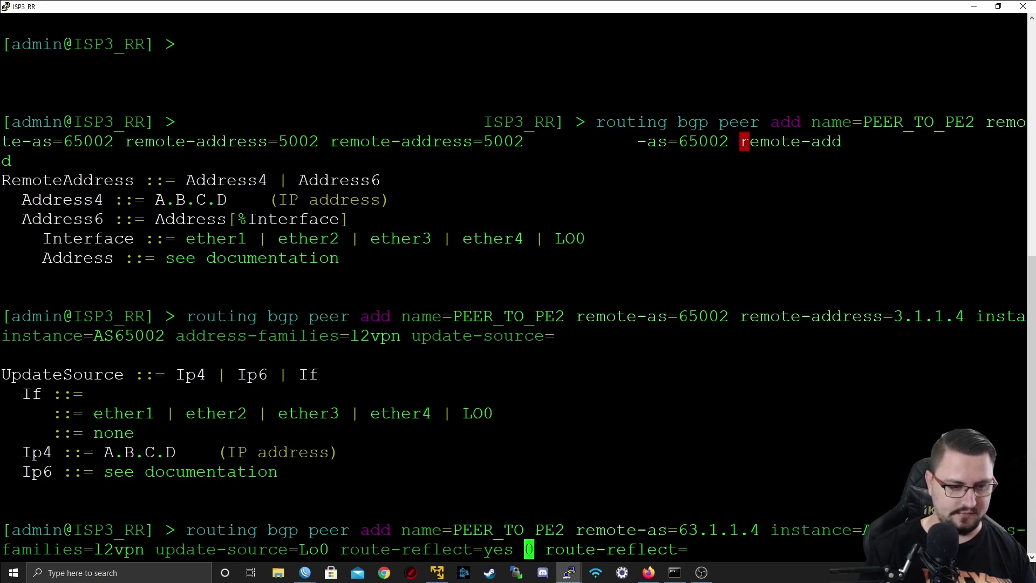
key("Return")
key("Return")
key("Return")
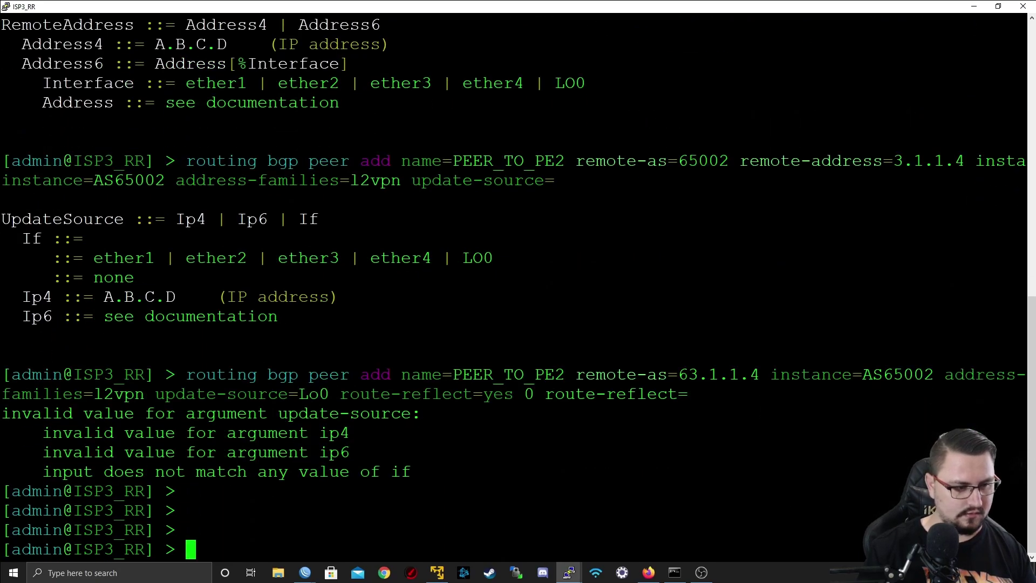
- Fix the update-source to Lo0 and rerun the failed BGP peer add command
key("Return")
key("Up")
key("Tab")
key("Tab")
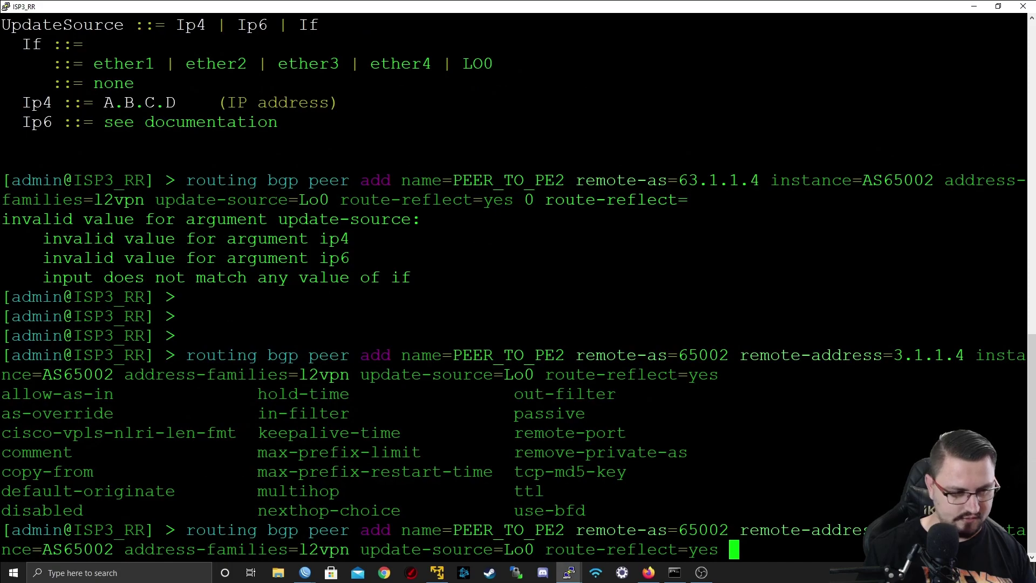
key("Return")
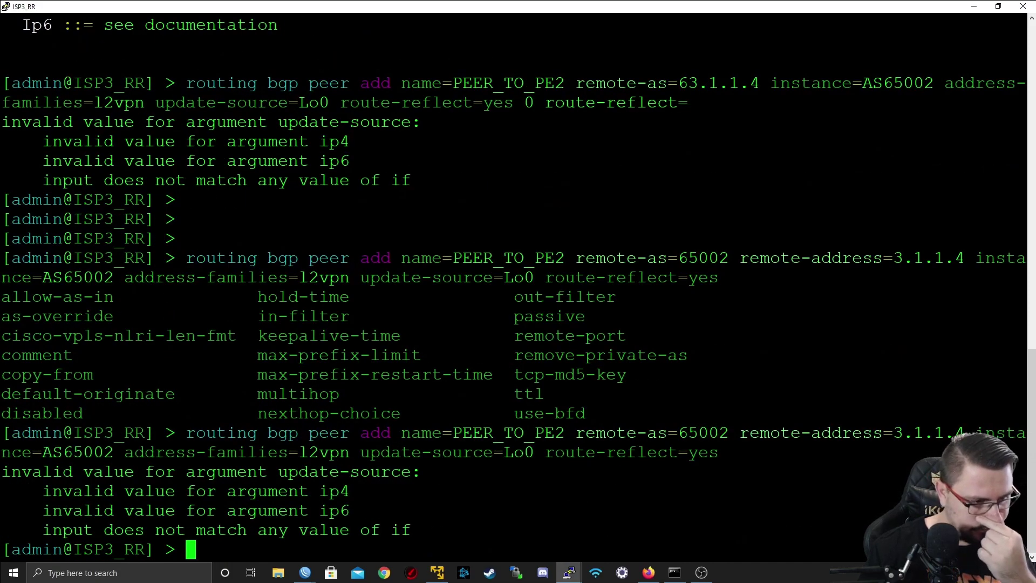
key("Up")
key("Left")
key("Left")
key("Left")
key("Left")
key("Left")
key("Left")
key("Left")
key("Left")
key("Left")
key("Left")
key("Left")
key("Left")
key("Left")
key("Left")
key("Left")
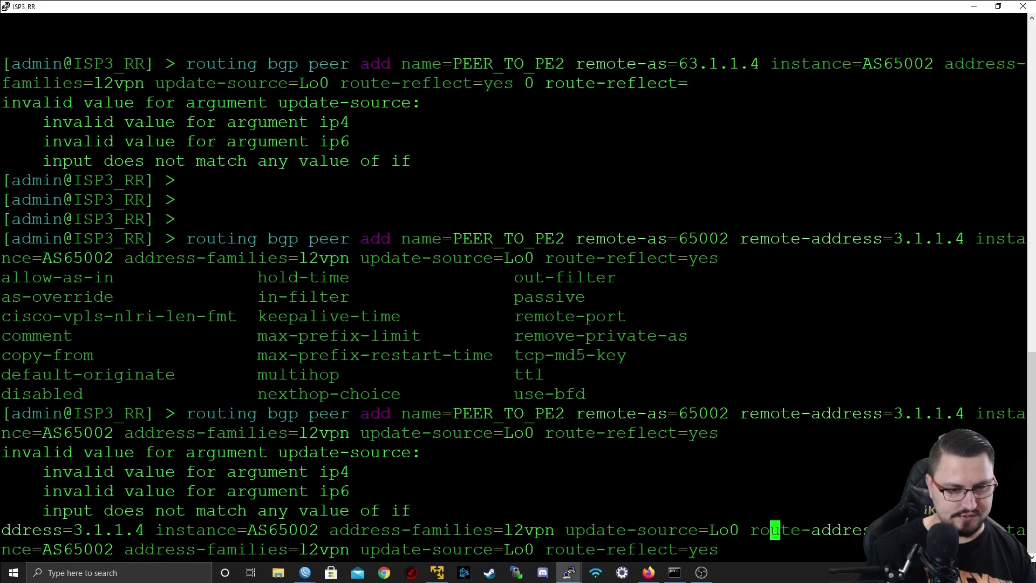
key("Left")
key("Left")
key("Left")
key("Left")
key("Left")
key("Delete")
type("O")
key("Return")
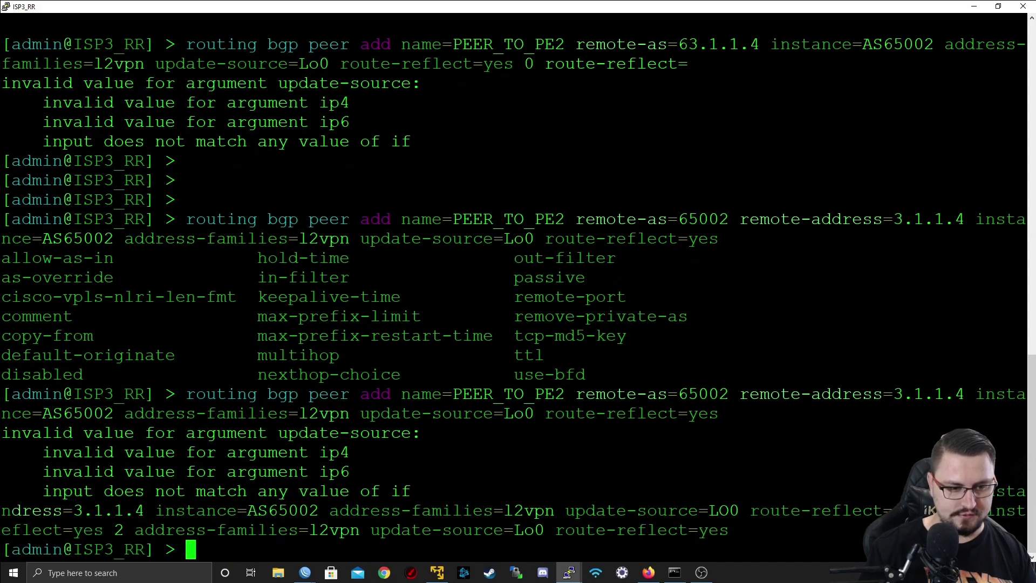
key("Return")
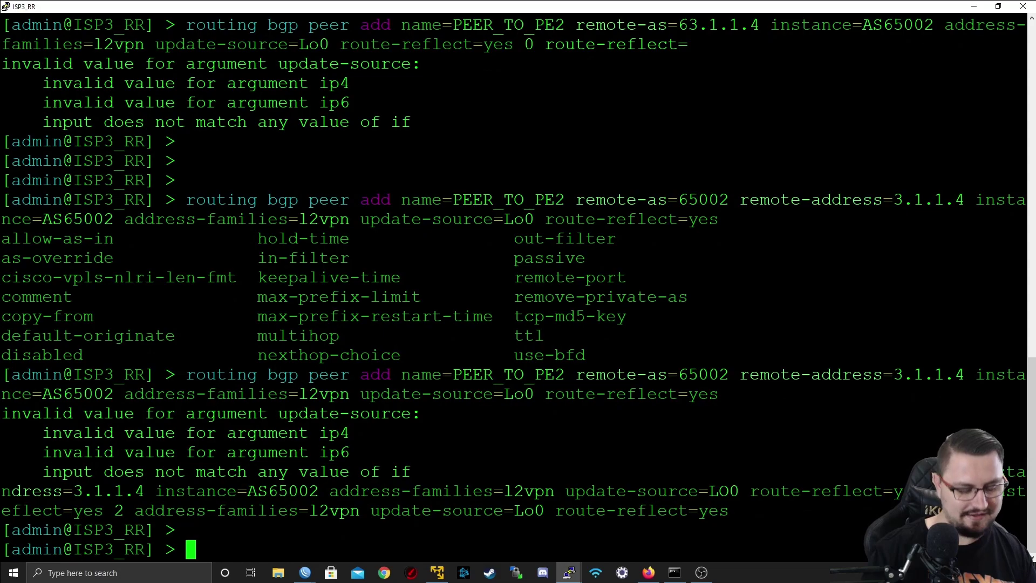
- Run 'routing bgp peer print' and its status variant, confirming both PE peers established
type("routing b")
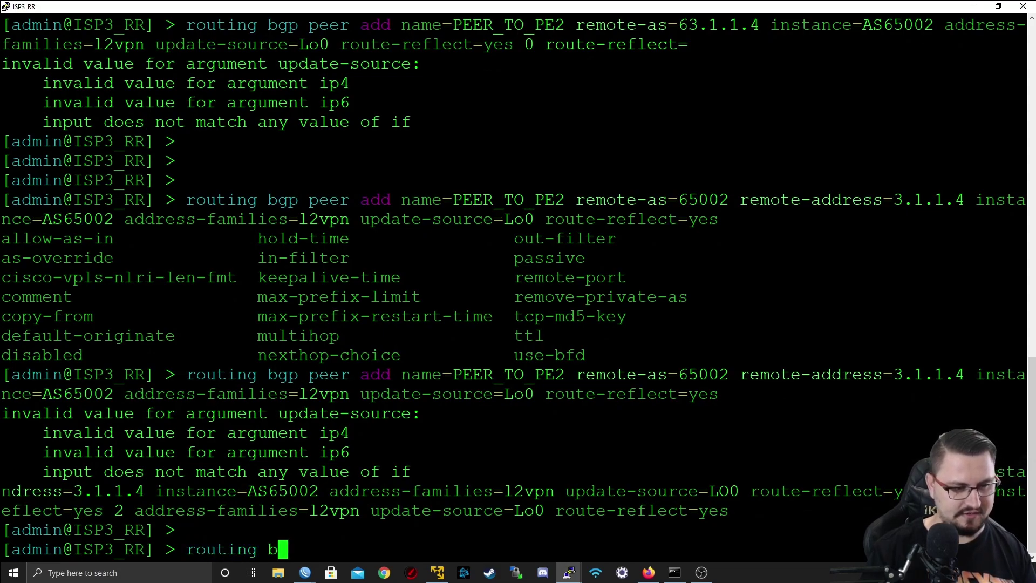
type("gp peer print")
key("Return")
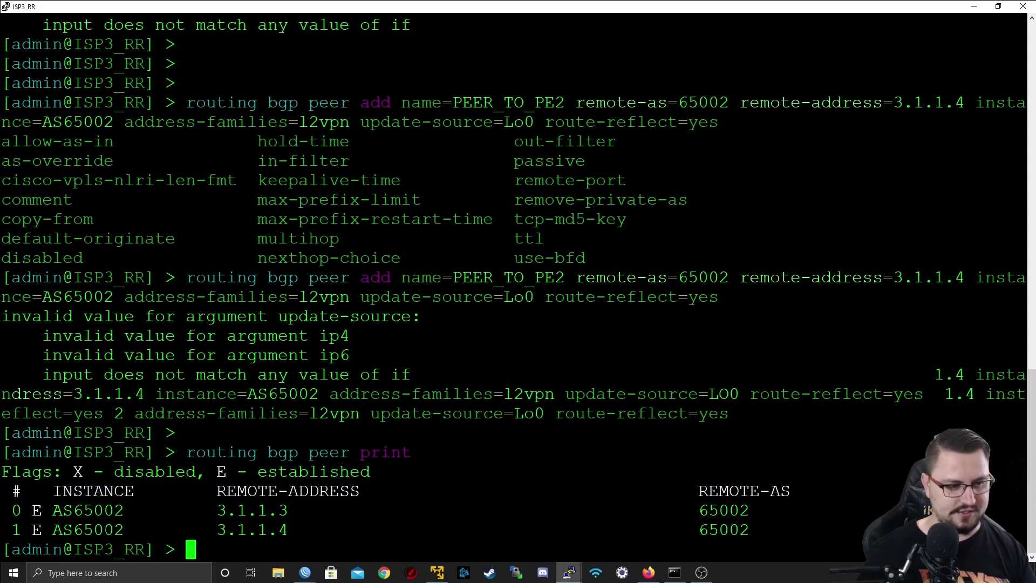
key("Up")
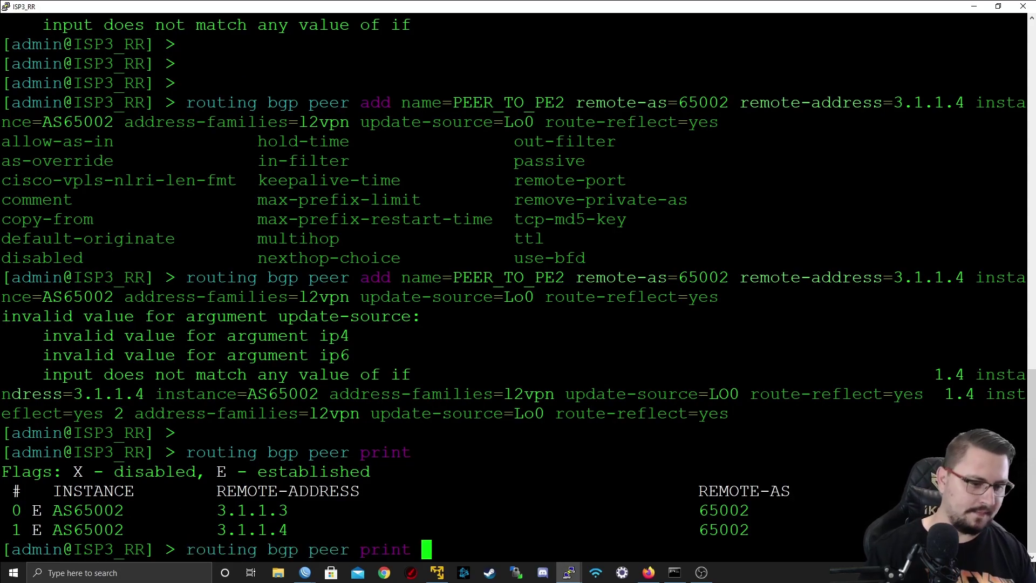
type("status")
key("Return")
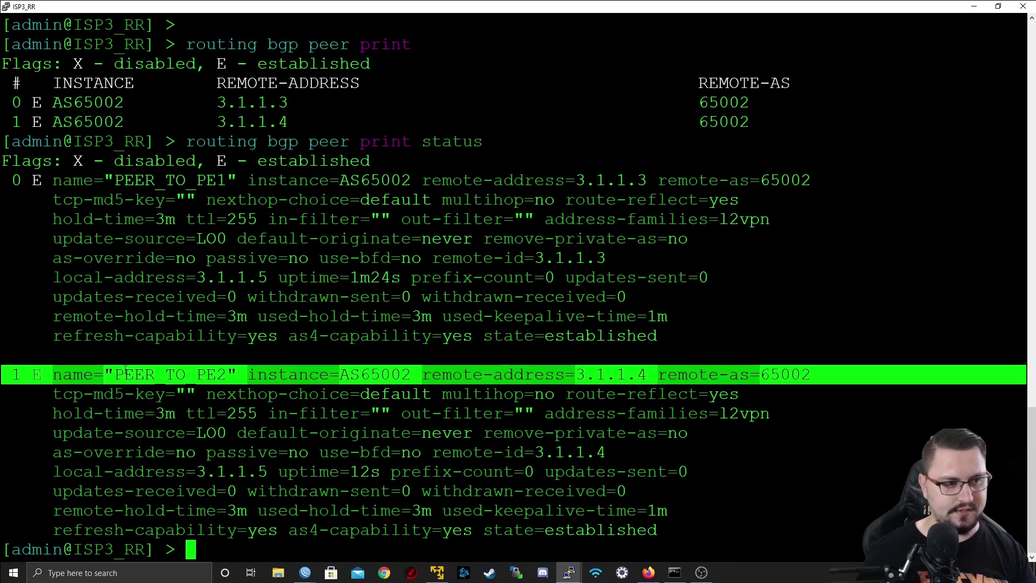
left_click(974, 6)
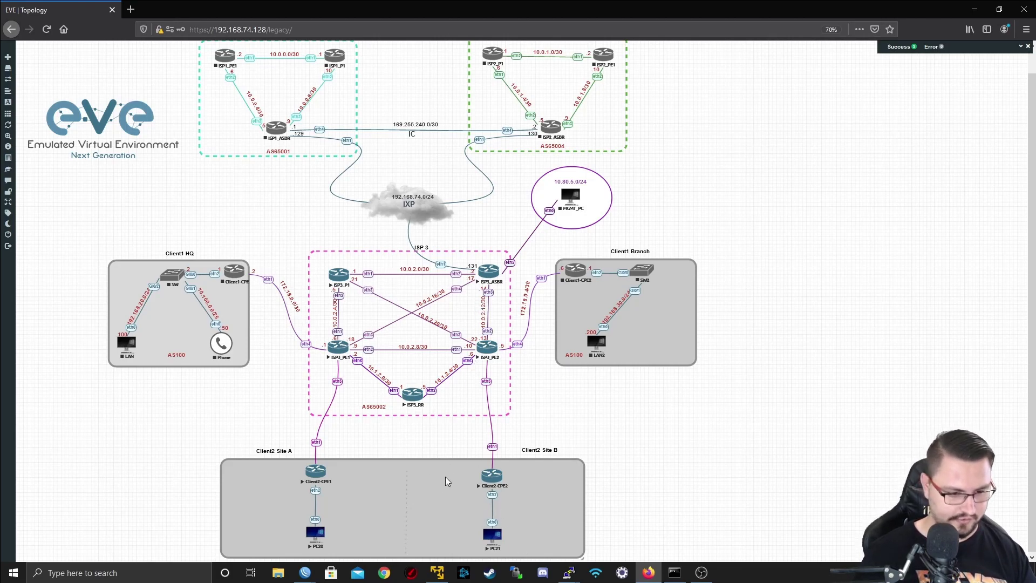
- On ISP3_PE1, create a bridge named VPLS_CUST2 and review its spanning tree settings
mouse_move(302, 578)
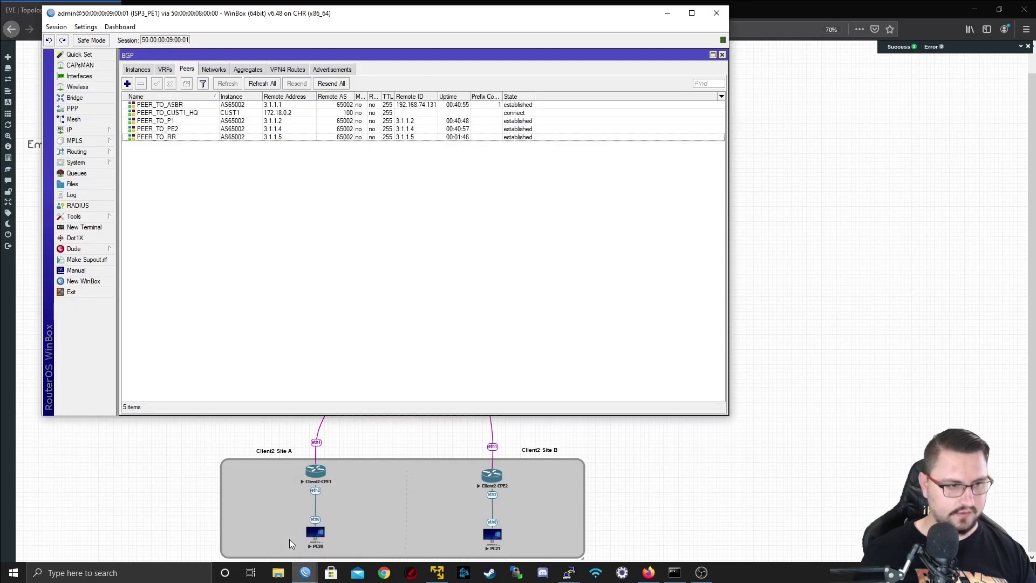
left_click(292, 541)
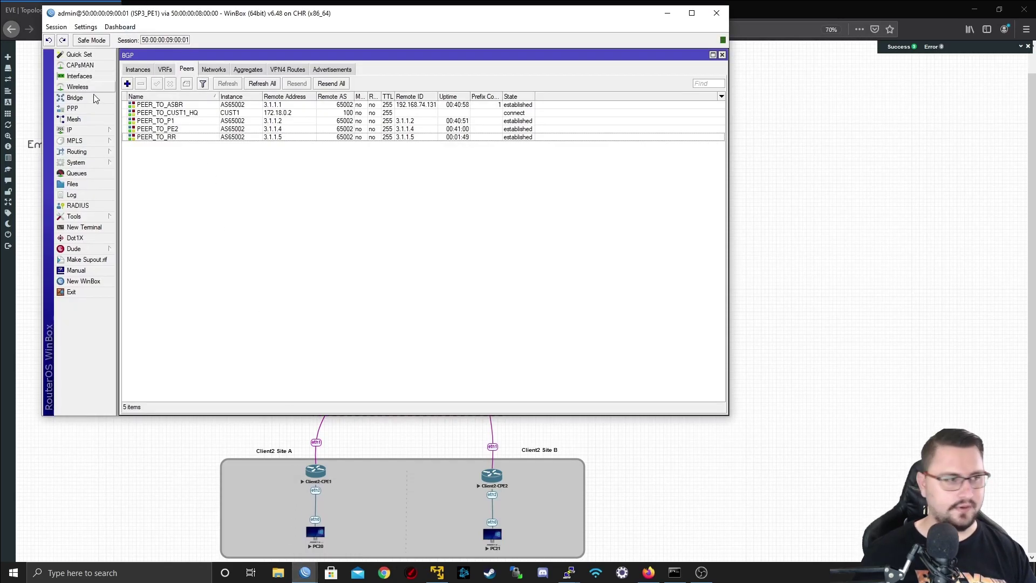
left_click(84, 77)
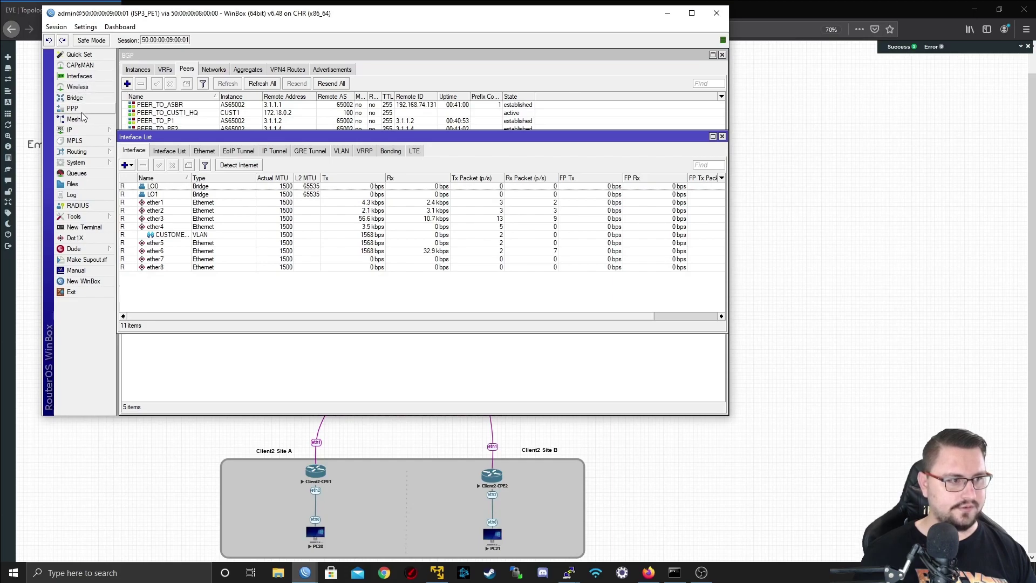
left_click(75, 97)
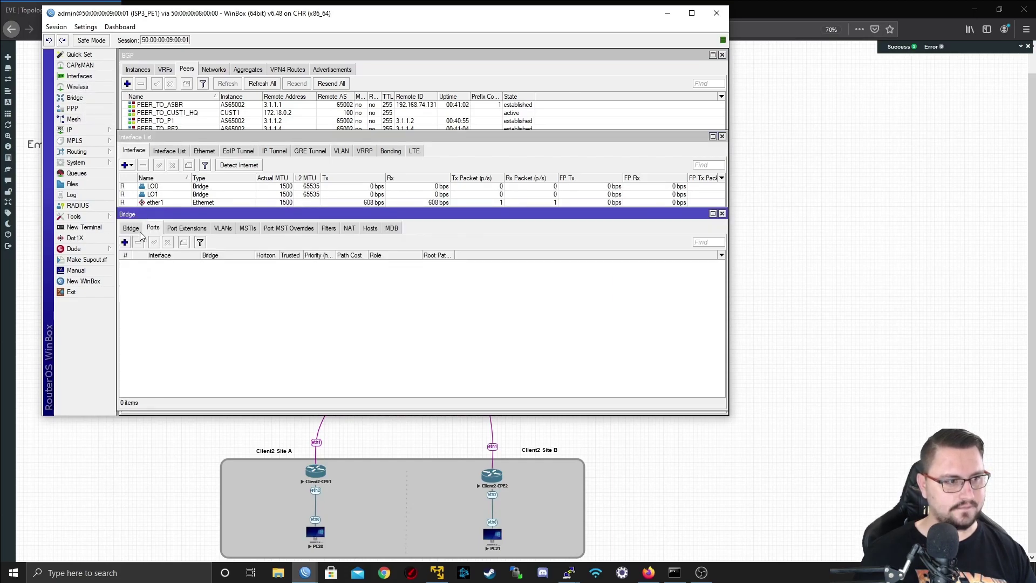
left_click(125, 242)
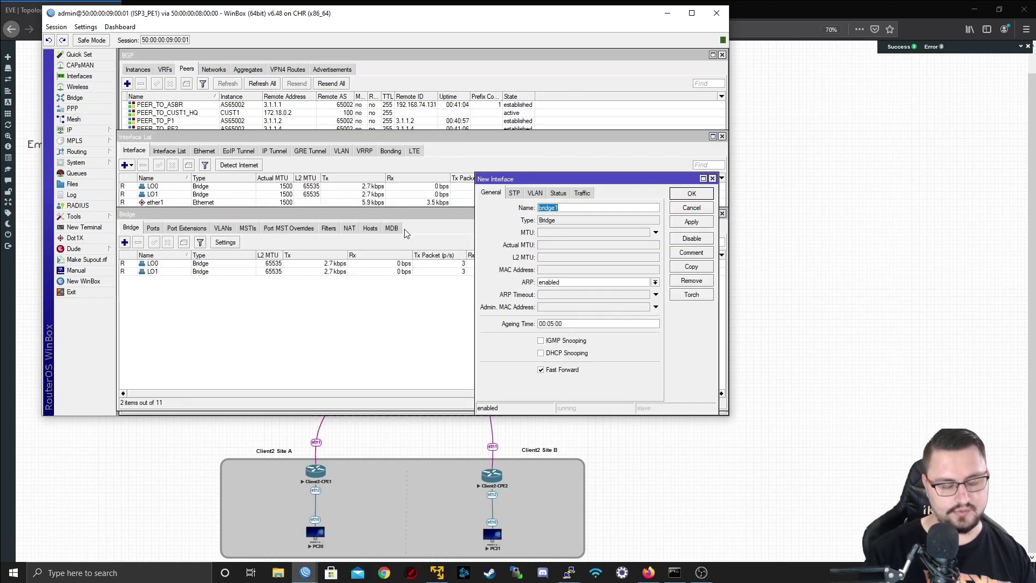
type("VPLS_CUS")
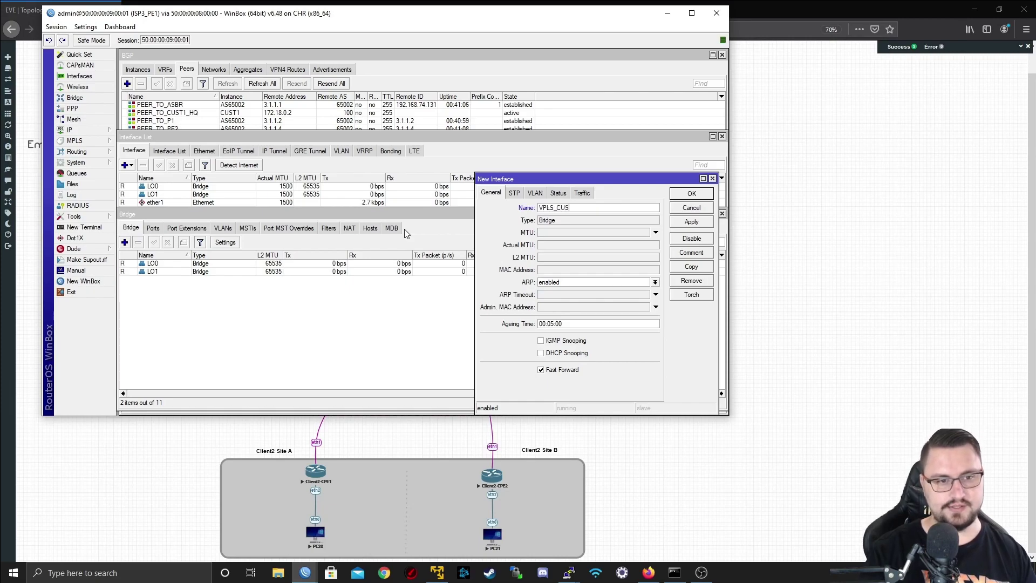
type("T2")
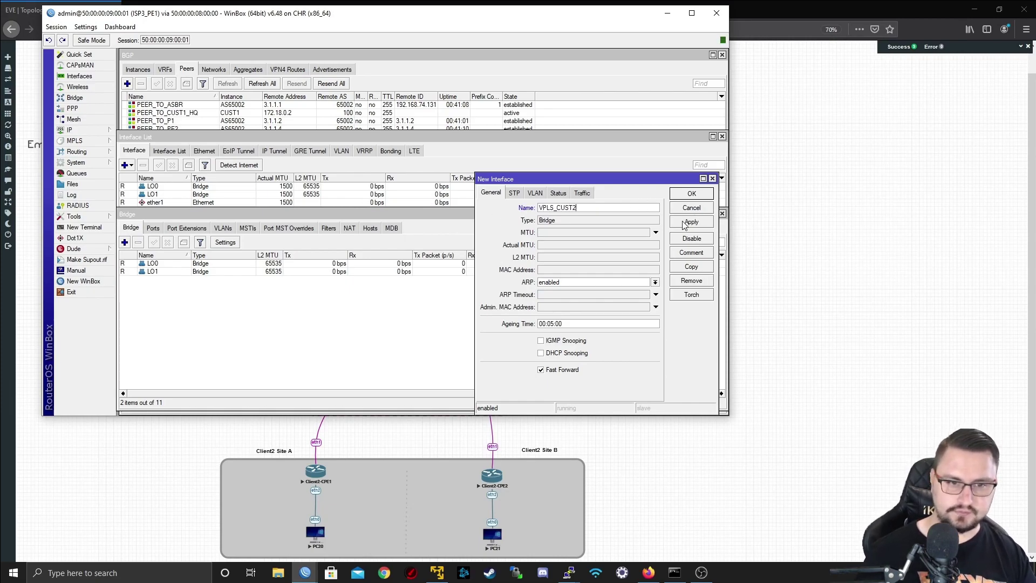
left_click(684, 223)
left_click(684, 194)
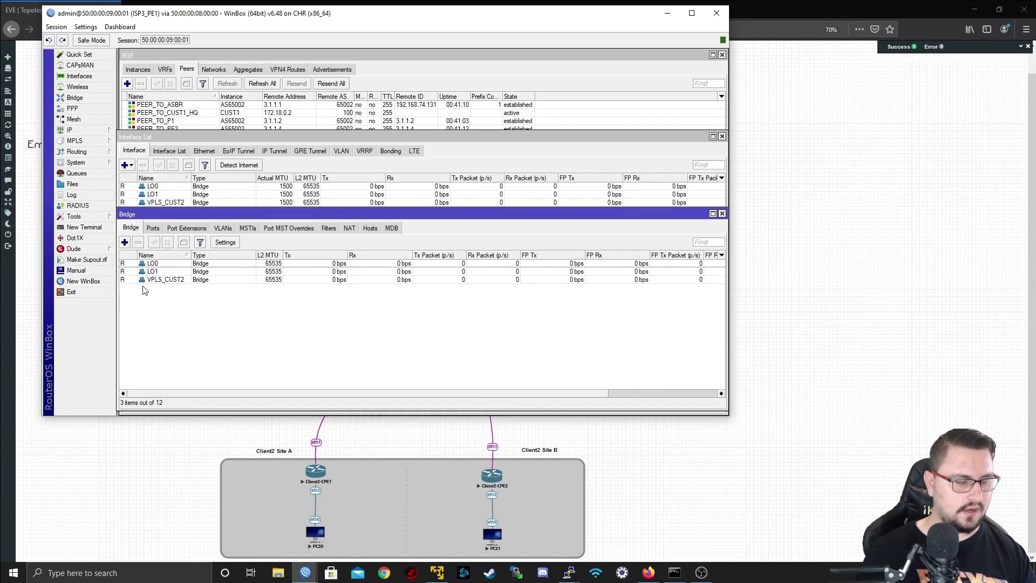
double_click(166, 280)
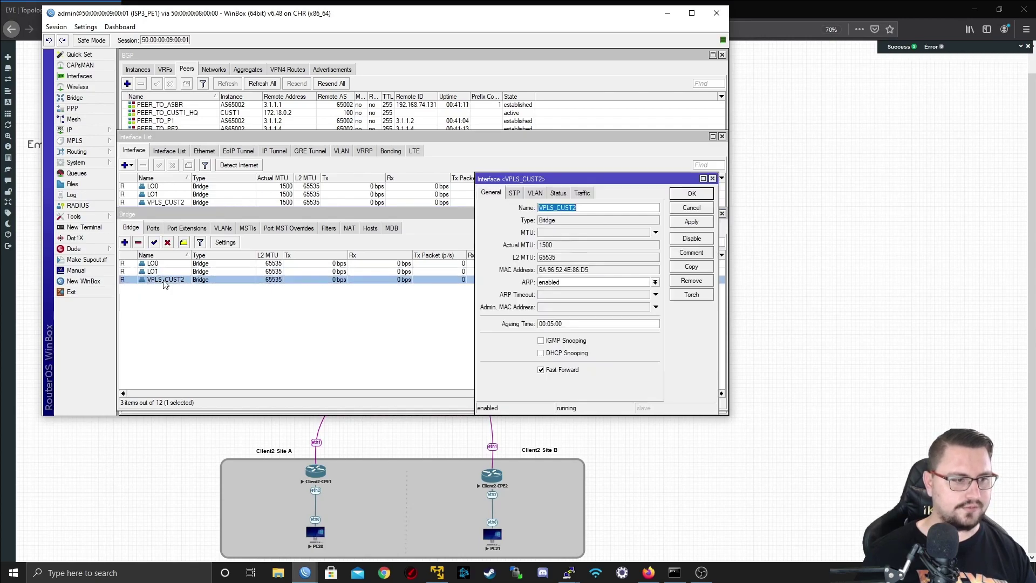
left_click(515, 194)
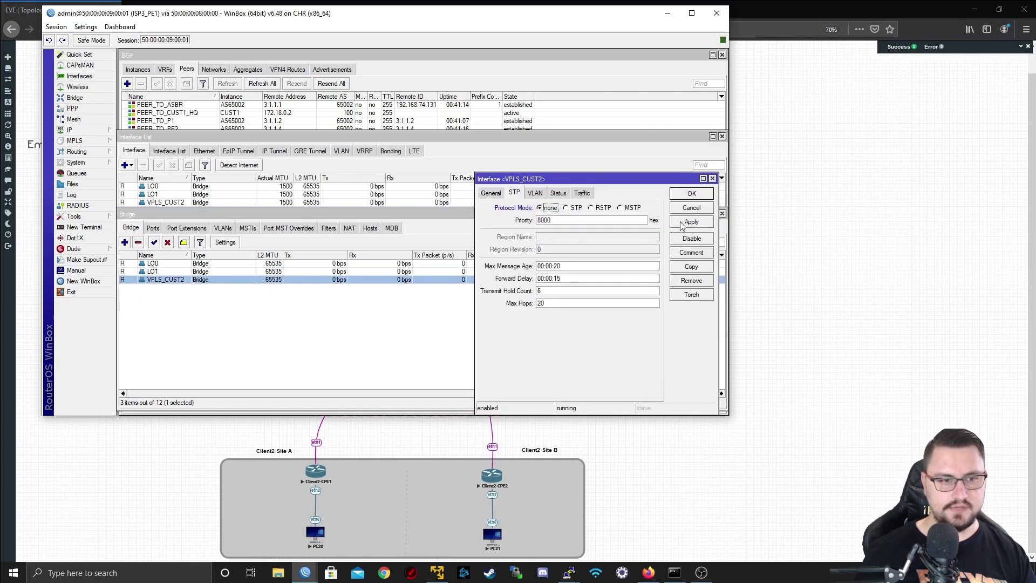
left_click(701, 196)
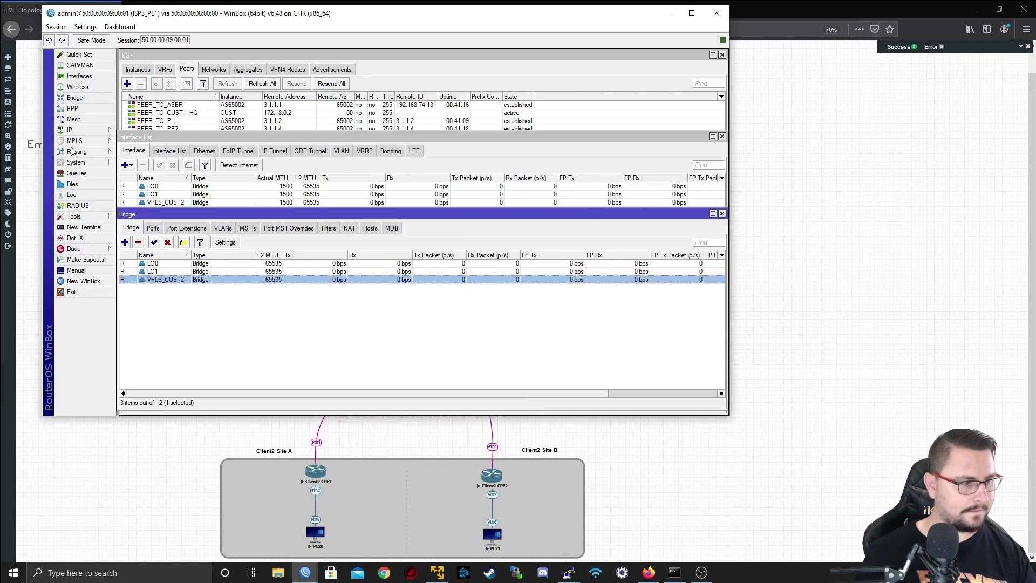
- Add ether5 as a port of bridge VPLS_CUST2
left_click(154, 228)
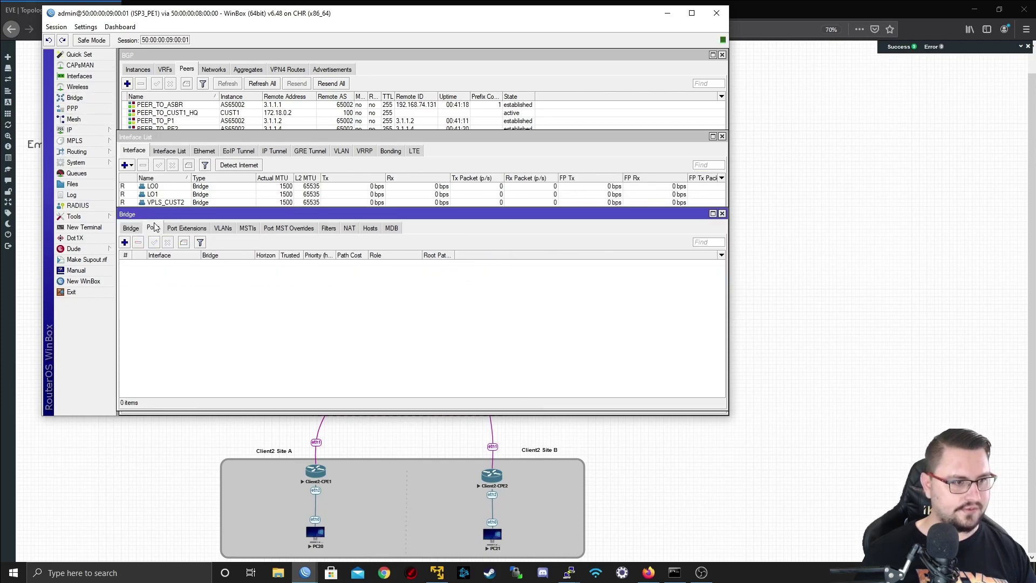
left_click(125, 241)
left_click_drag(236, 14, 579, 54)
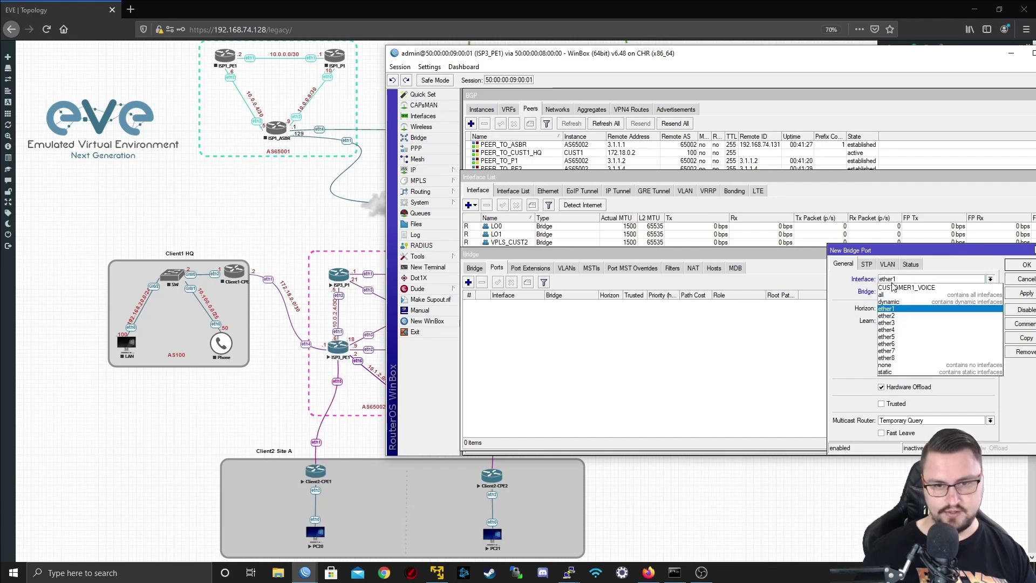
left_click(893, 279)
left_click(888, 337)
left_click(891, 291)
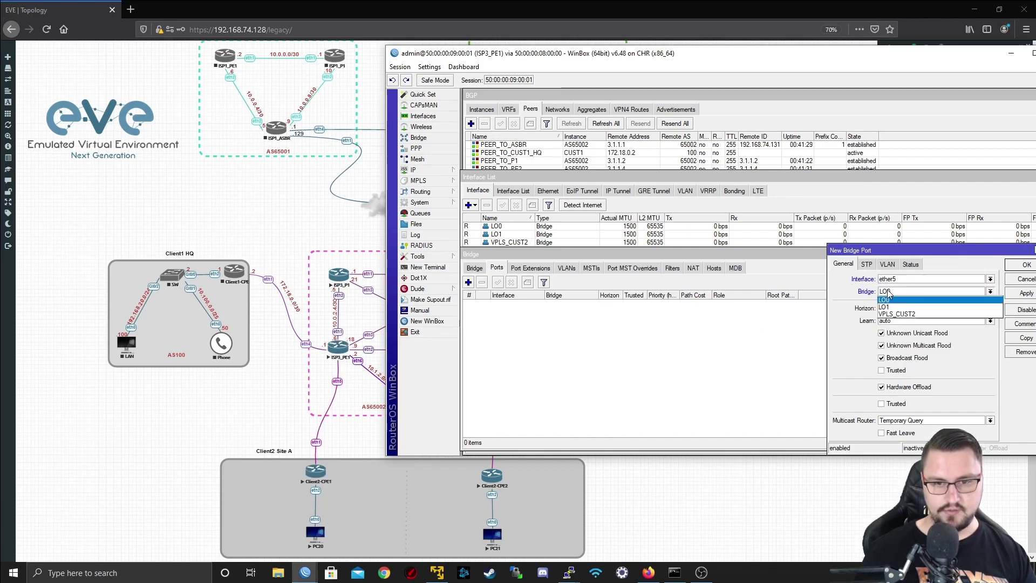
left_click(894, 314)
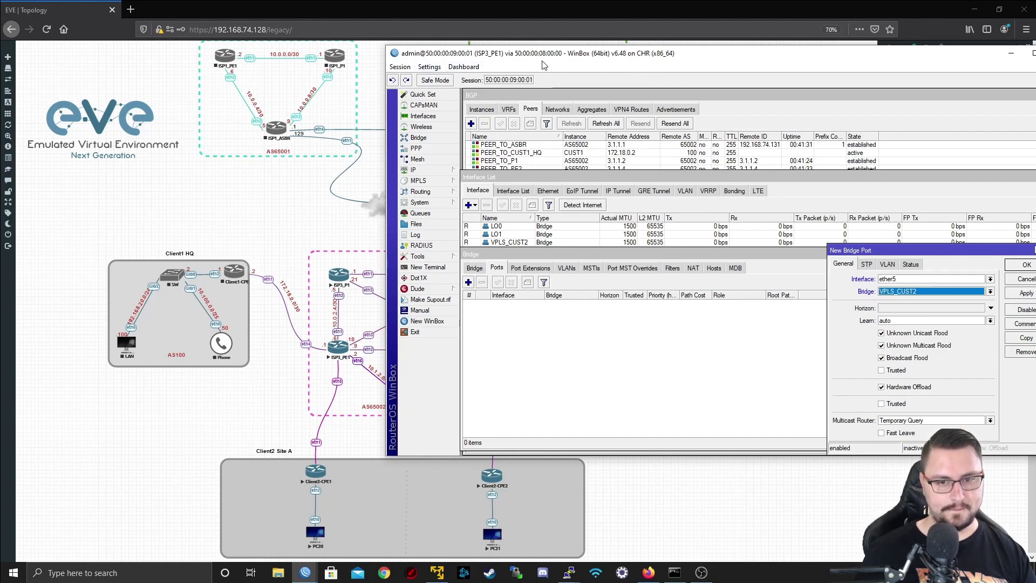
left_click_drag(545, 64, 357, 82)
left_click(837, 310)
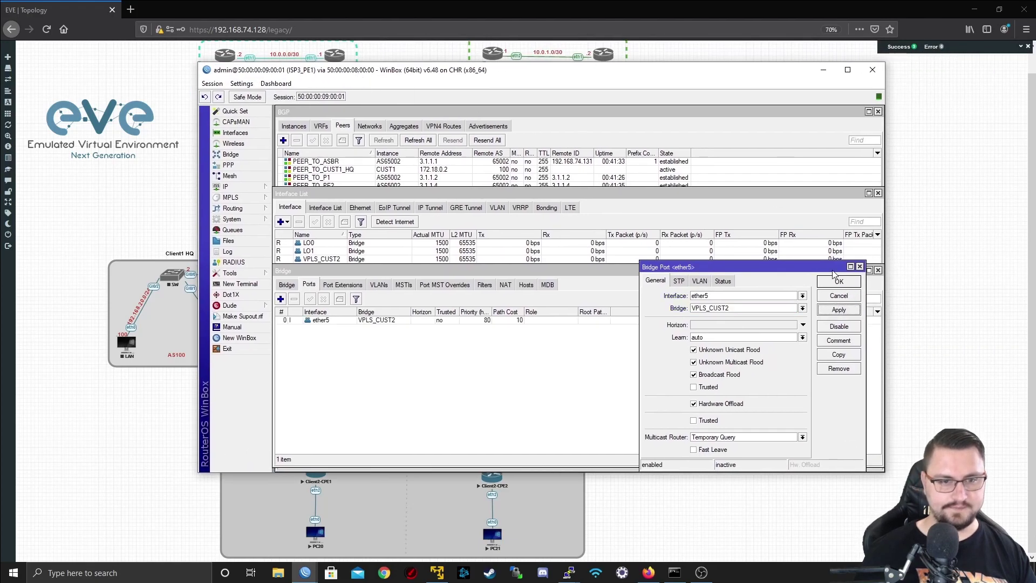
left_click(836, 281)
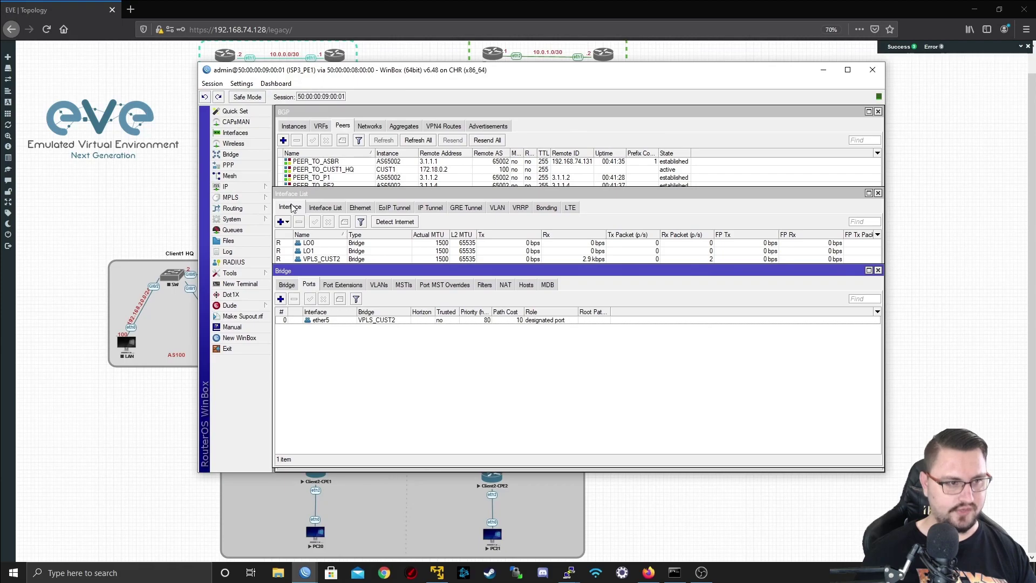
- Start BGP VPLS entry CUST2_VPLS with route distinguisher and route targets 1:2, site ID 1
left_click(232, 197)
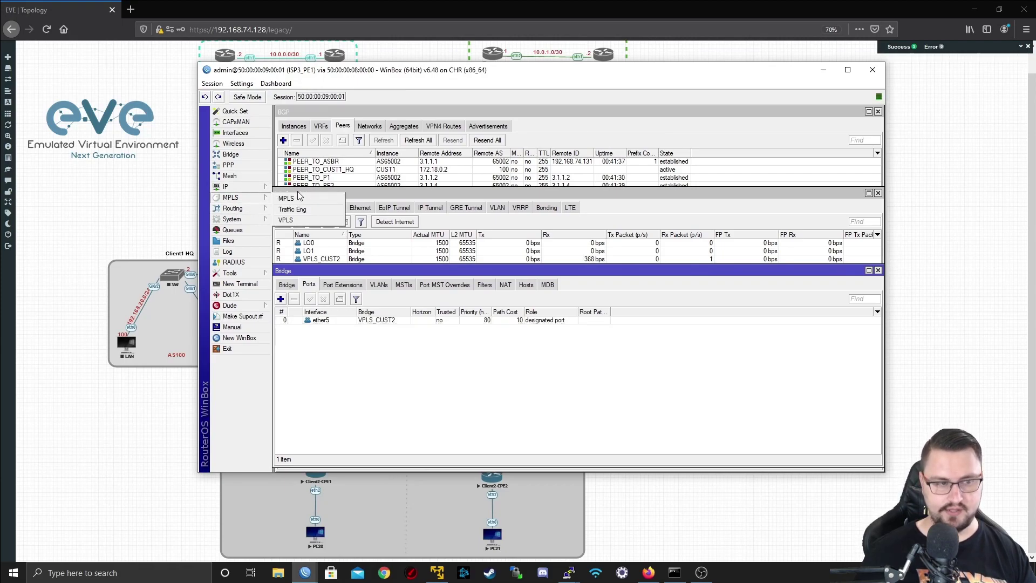
left_click(292, 223)
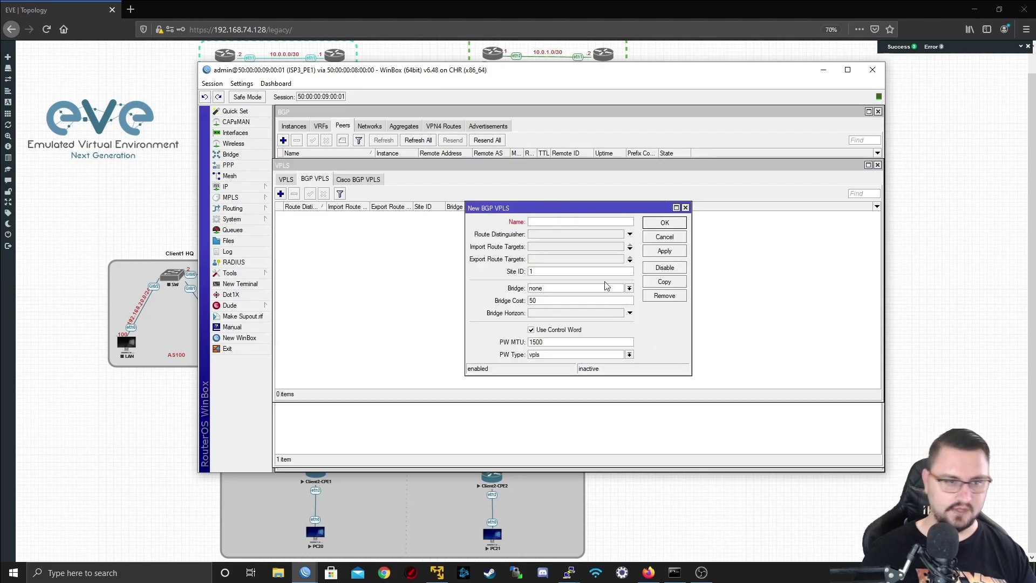
type("UST2_VPLS")
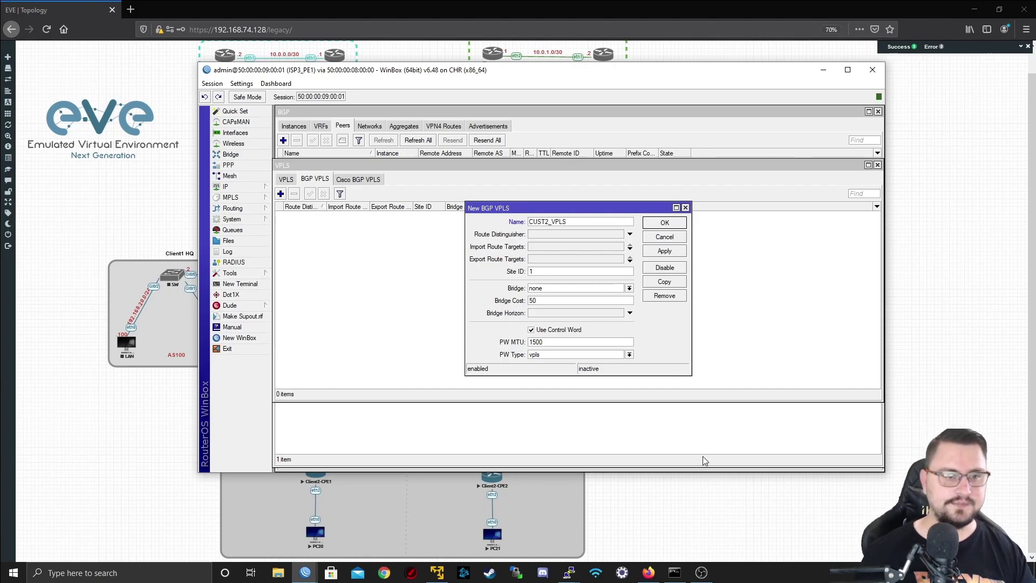
left_click(549, 233)
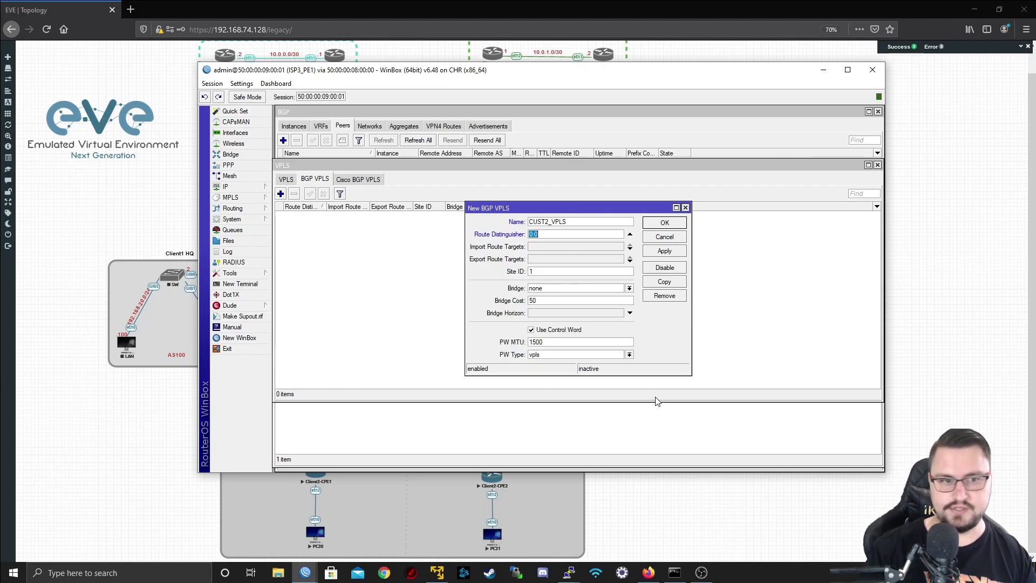
type("1:2")
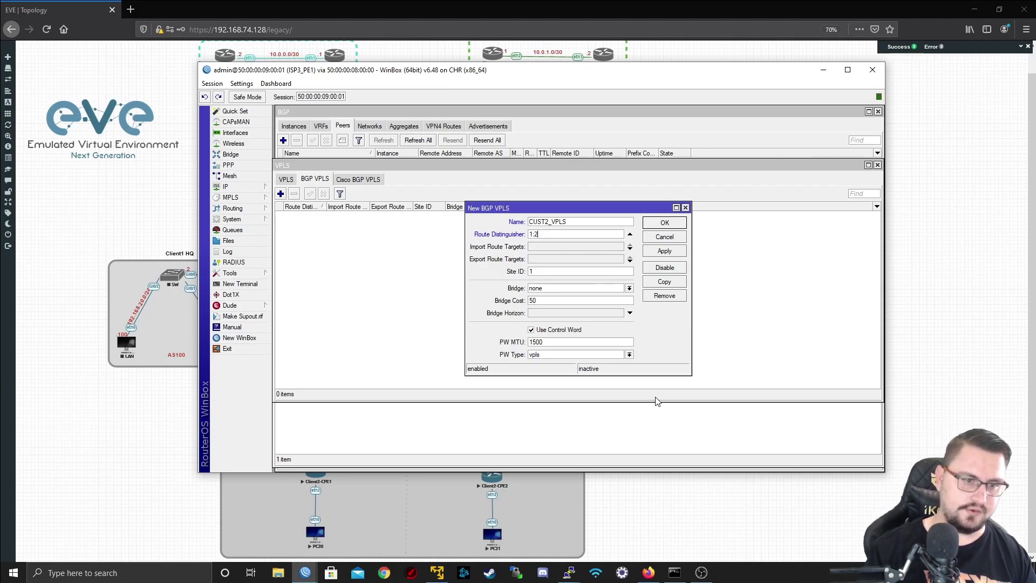
key("Tab")
type("1:2")
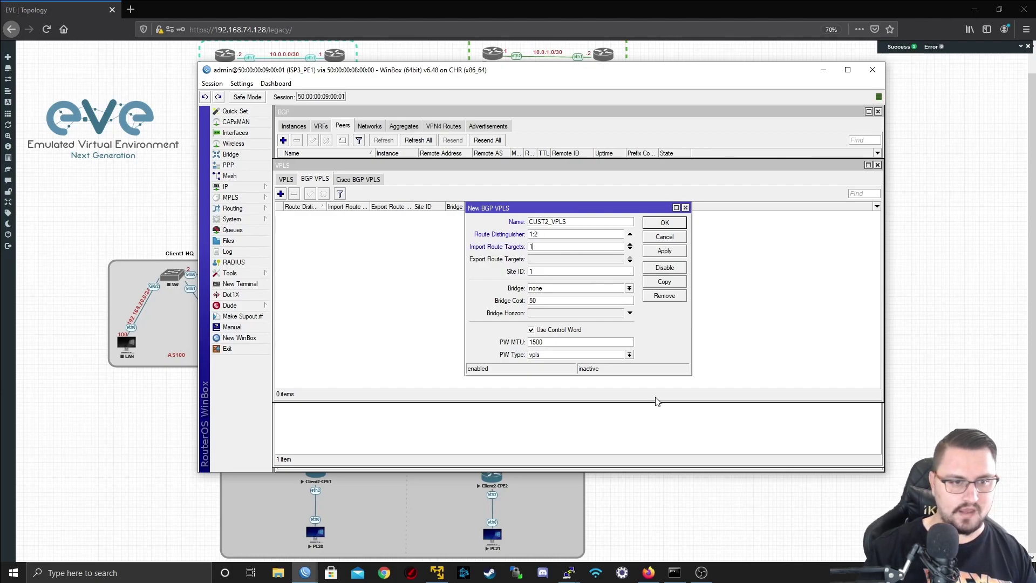
key("Tab")
type("1")
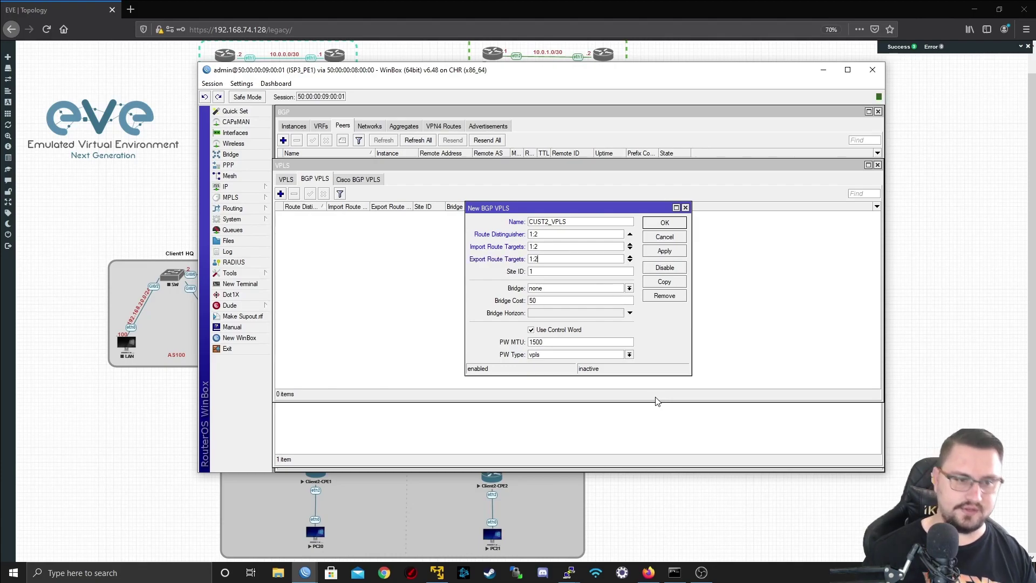
double_click(542, 271)
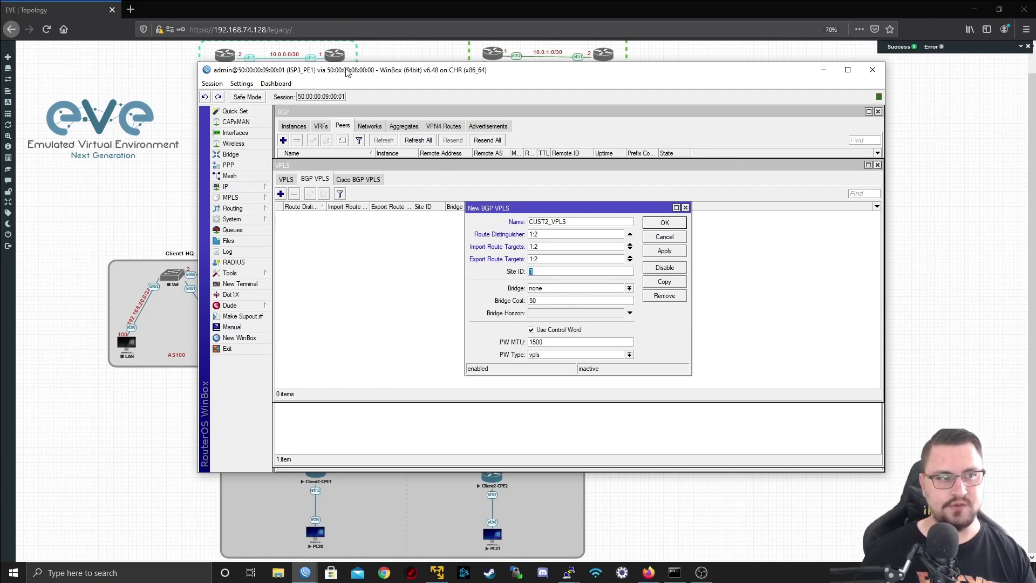
- Attach the CUST2_VPLS entry to bridge VPLS_CUST2 and save it
left_click_drag(346, 72, 592, 93)
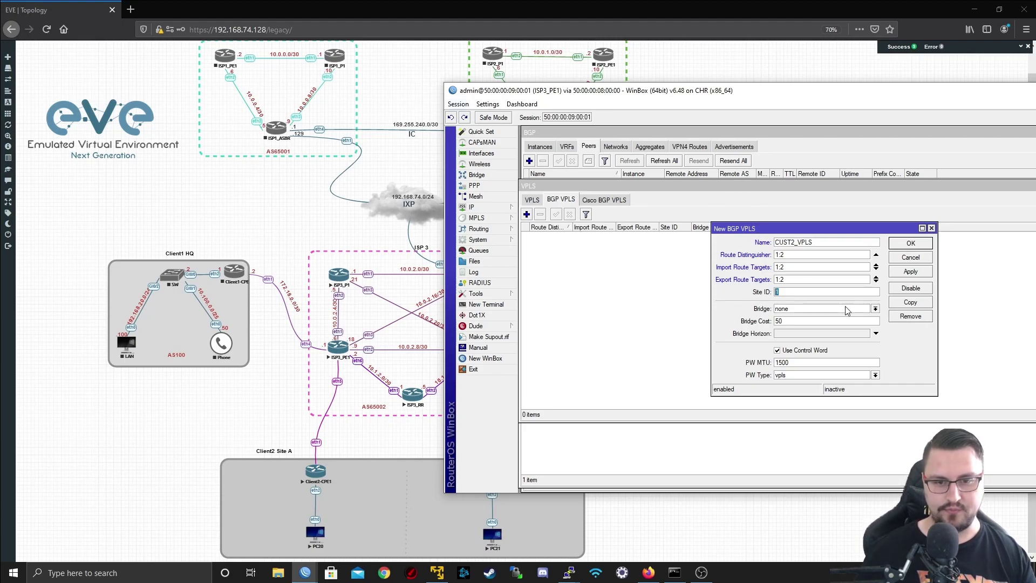
left_click(845, 306)
left_click(835, 331)
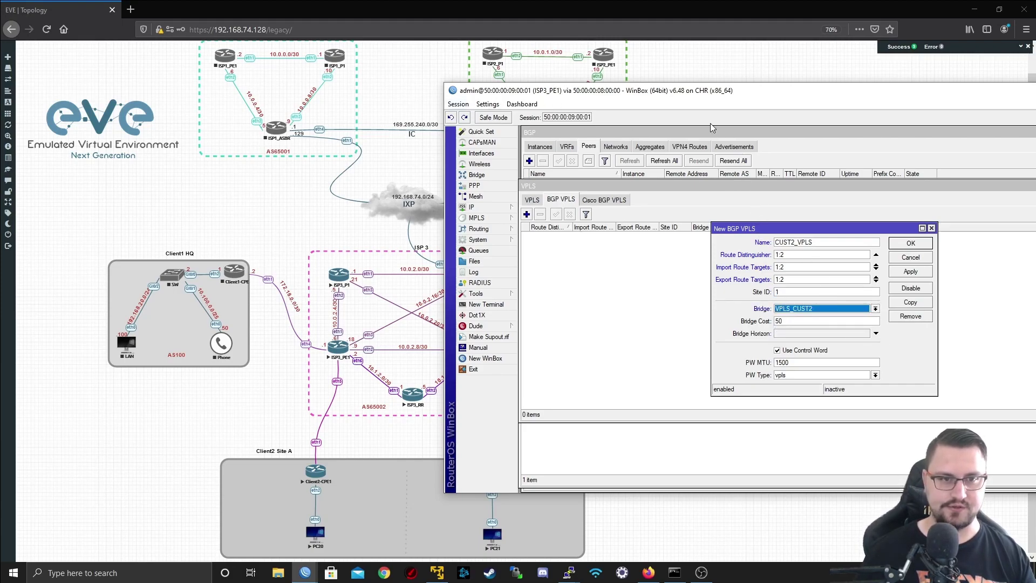
left_click_drag(702, 94, 461, 96)
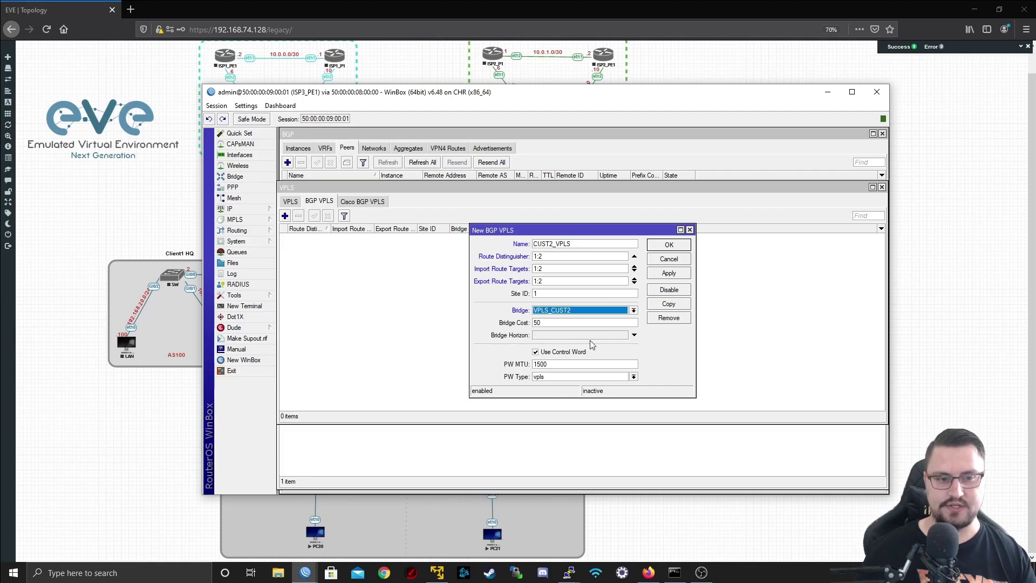
left_click(661, 273)
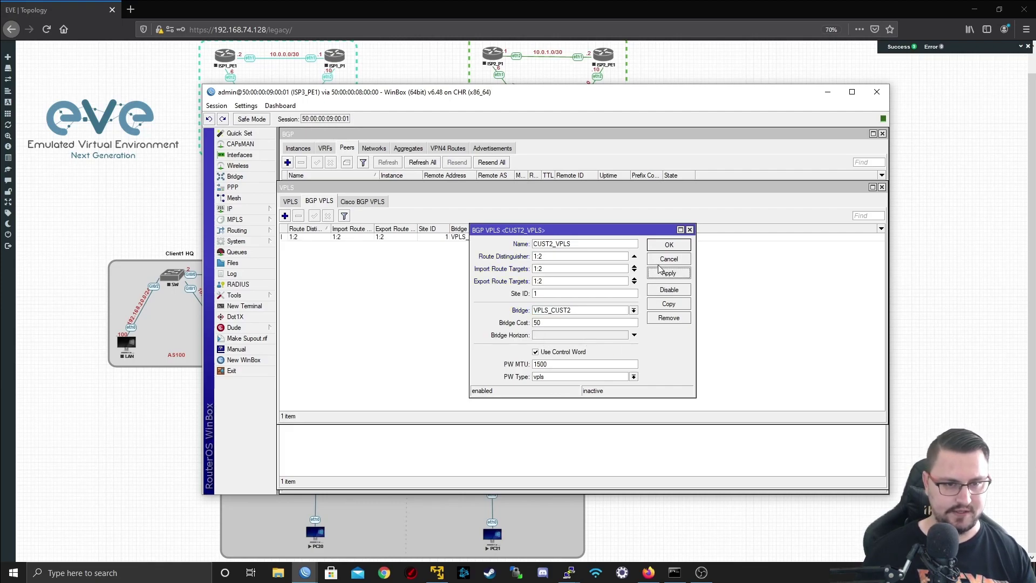
left_click(669, 245)
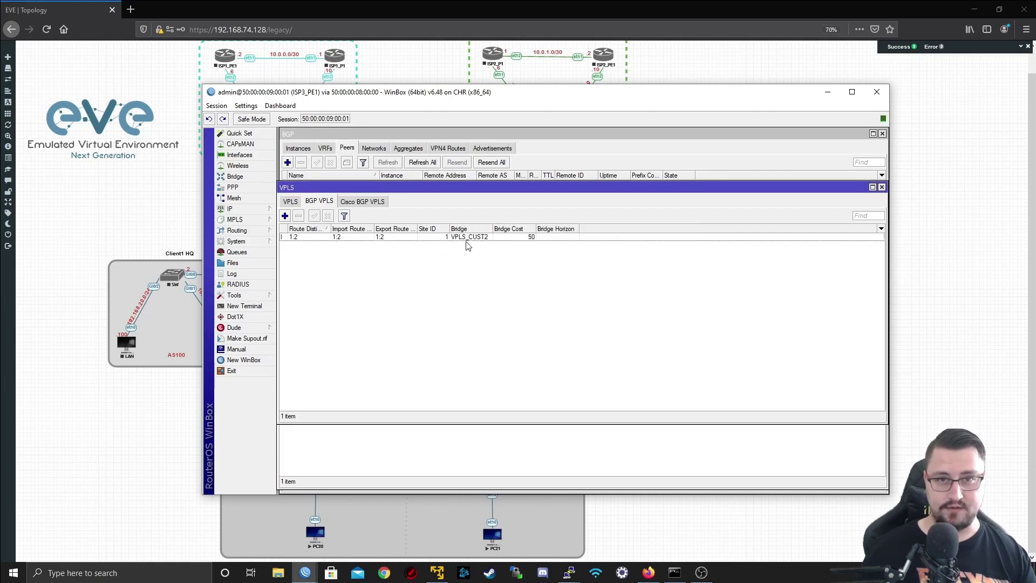
- In the ISP3_PE2 console, create bridge CUST2_VPLS with protocol-mode none
left_click(290, 202)
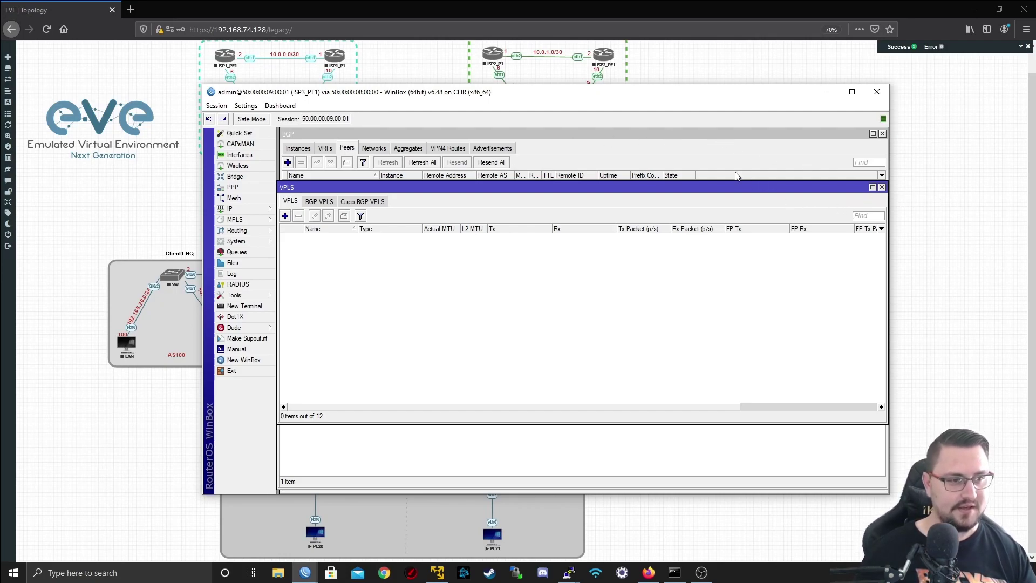
left_click(818, 93)
left_click(477, 352)
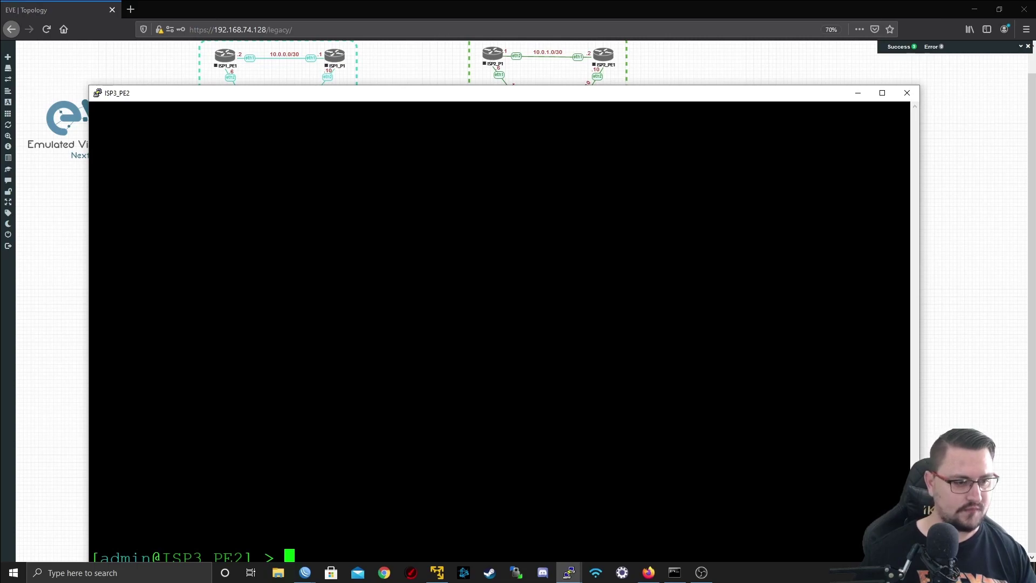
double_click(339, 96)
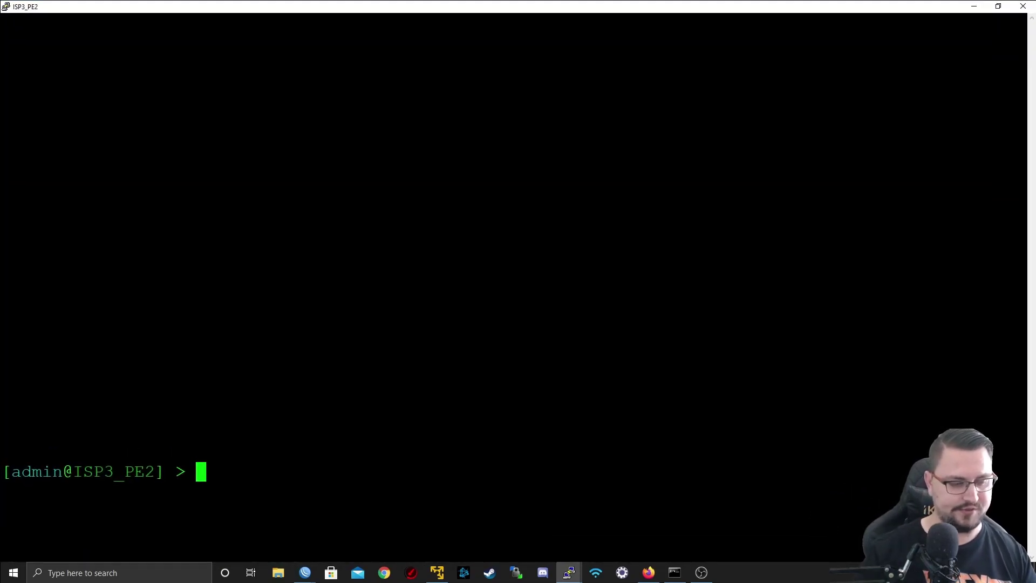
key("Return")
type("interface bridge ")
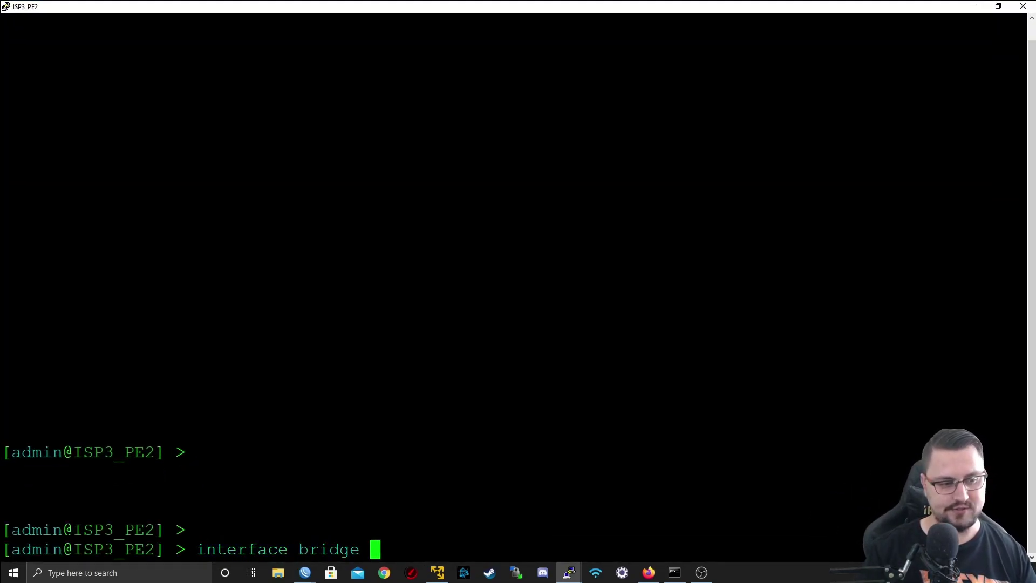
type("add name=")
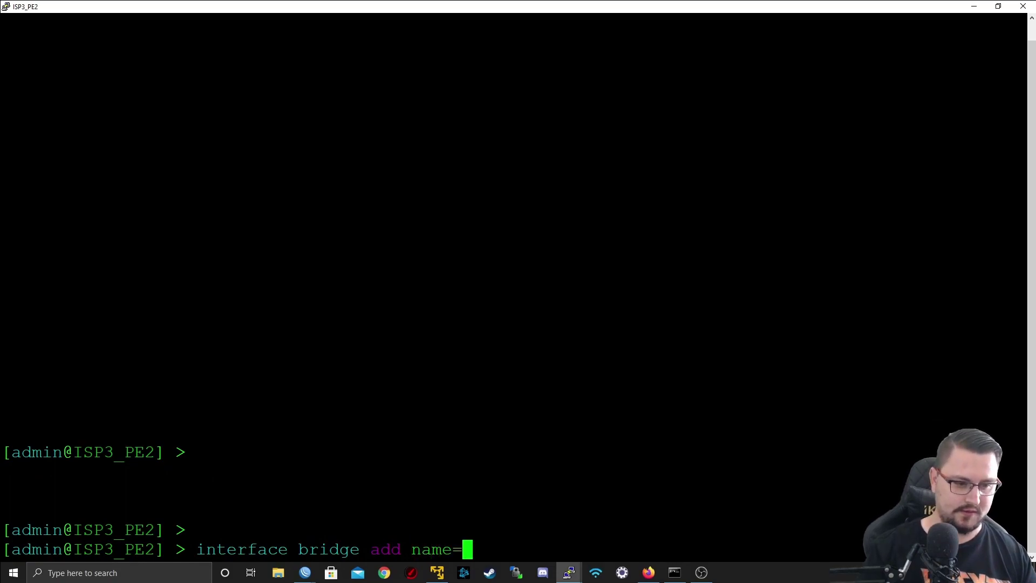
type("CUST2_VPLS")
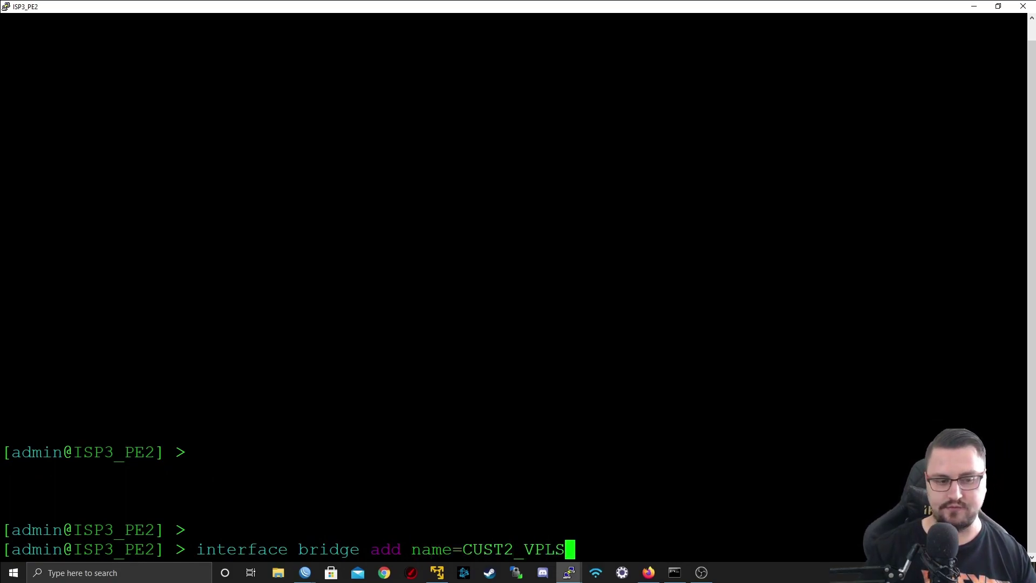
type(" protocol-mode=none")
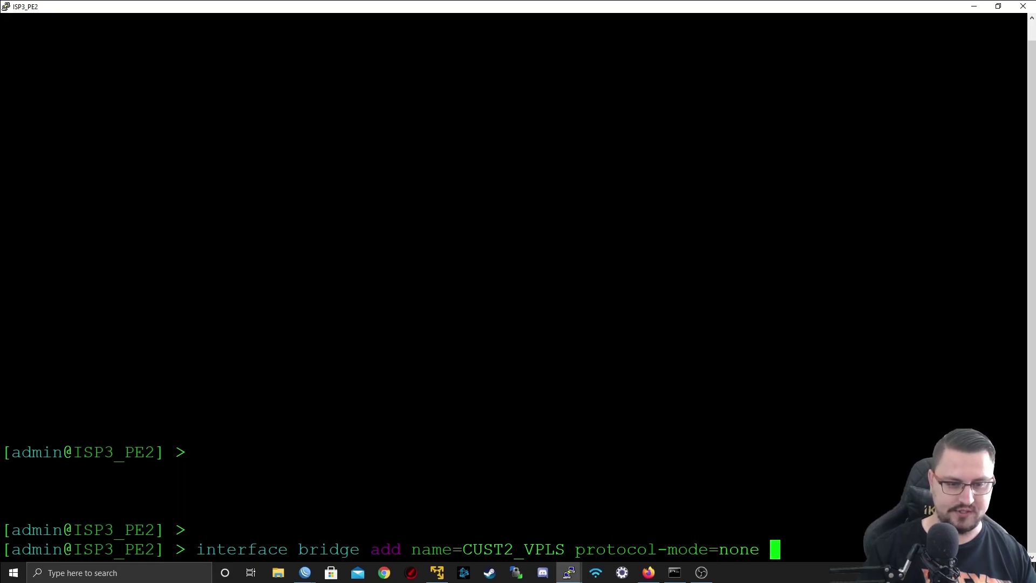
key("Return")
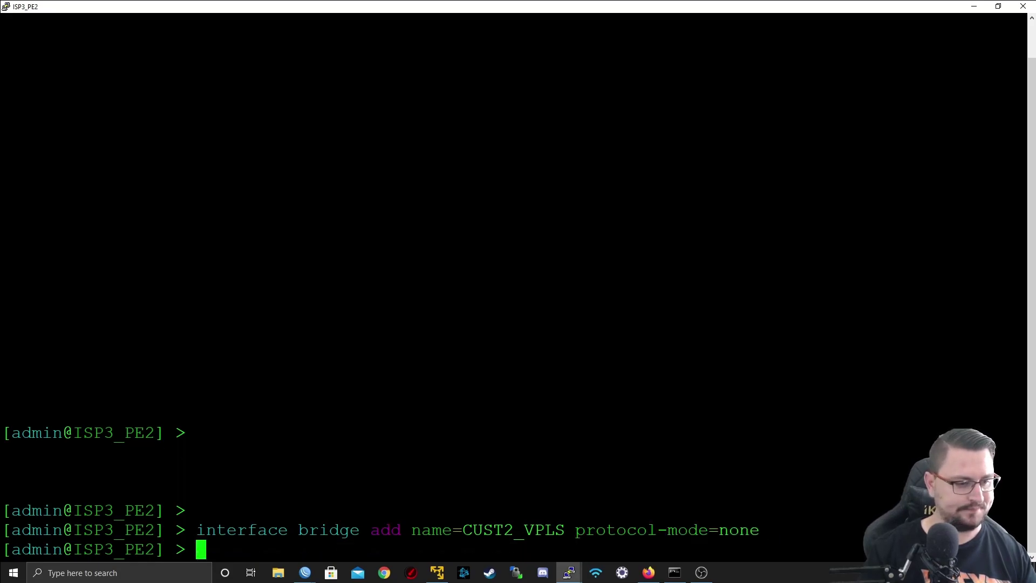
- Add ether5 as a port of bridge CUST2_VPLS
type("interface ")
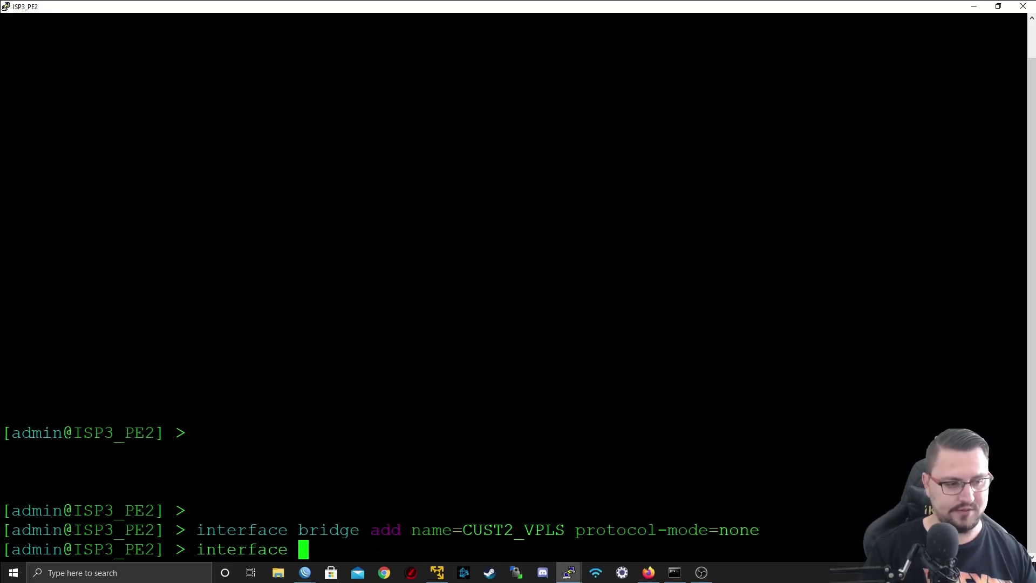
type("bridge port ad")
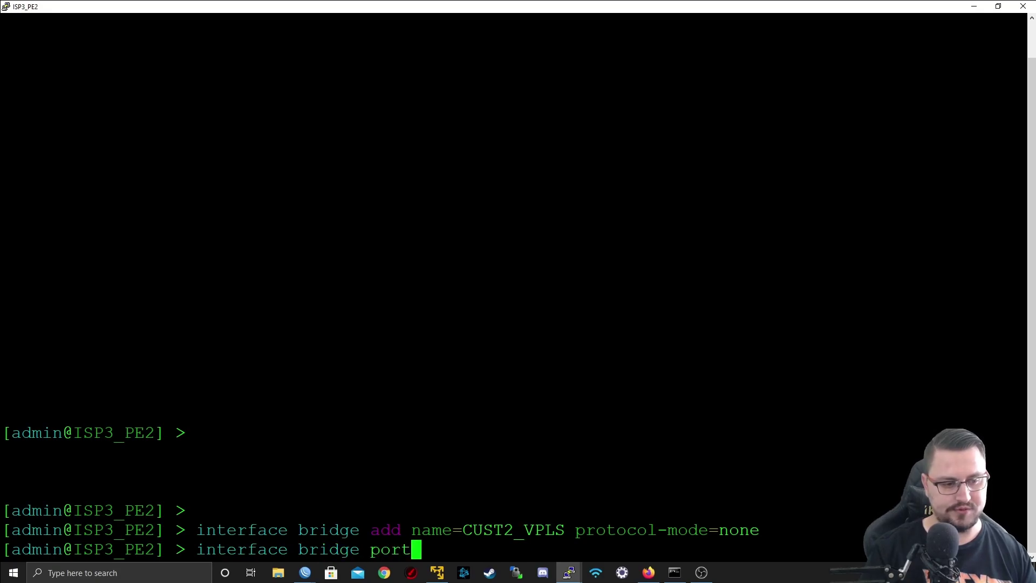
key("BackSpace")
key("Tab")
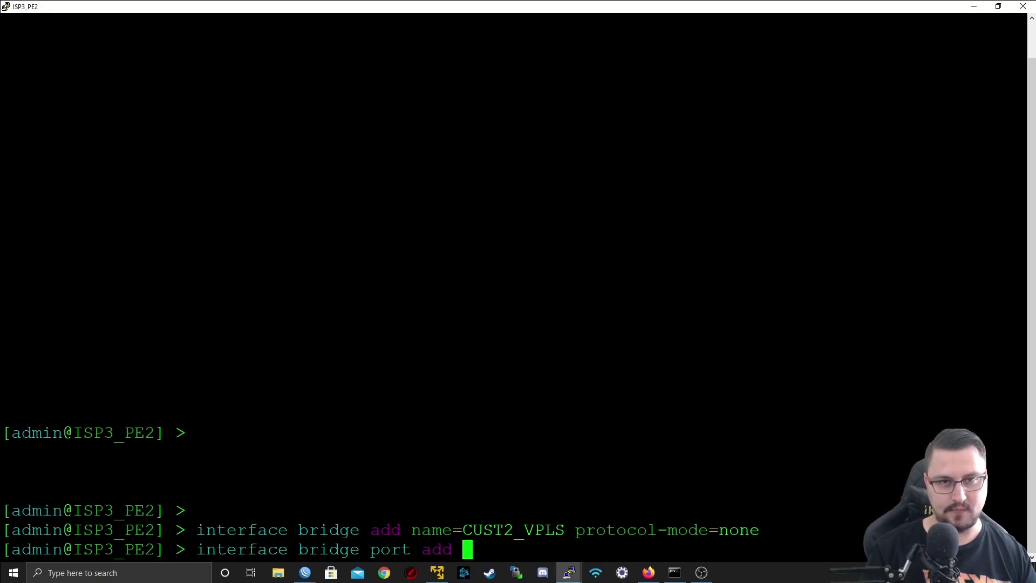
type("interfa")
key("Tab")
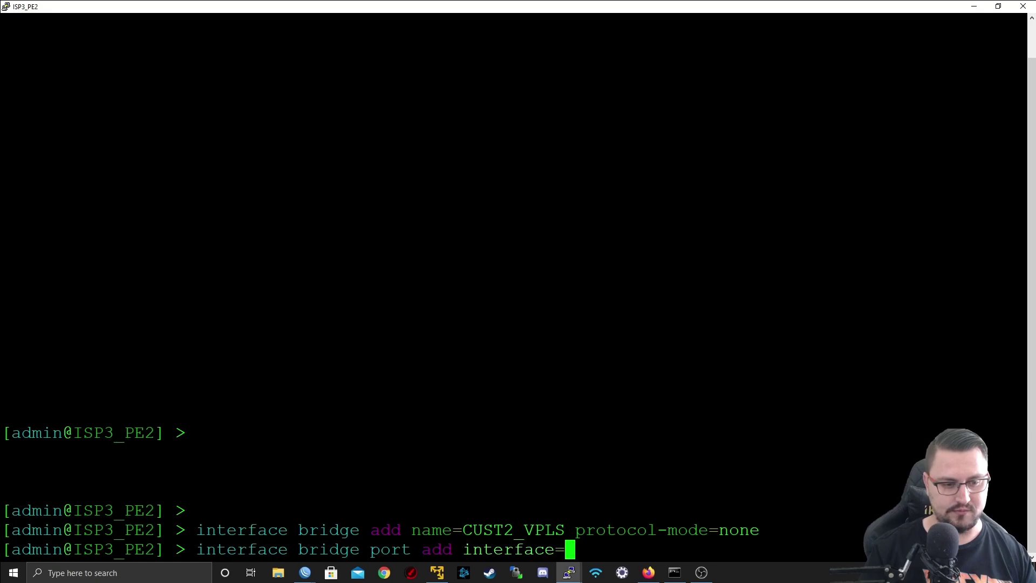
type("ether5")
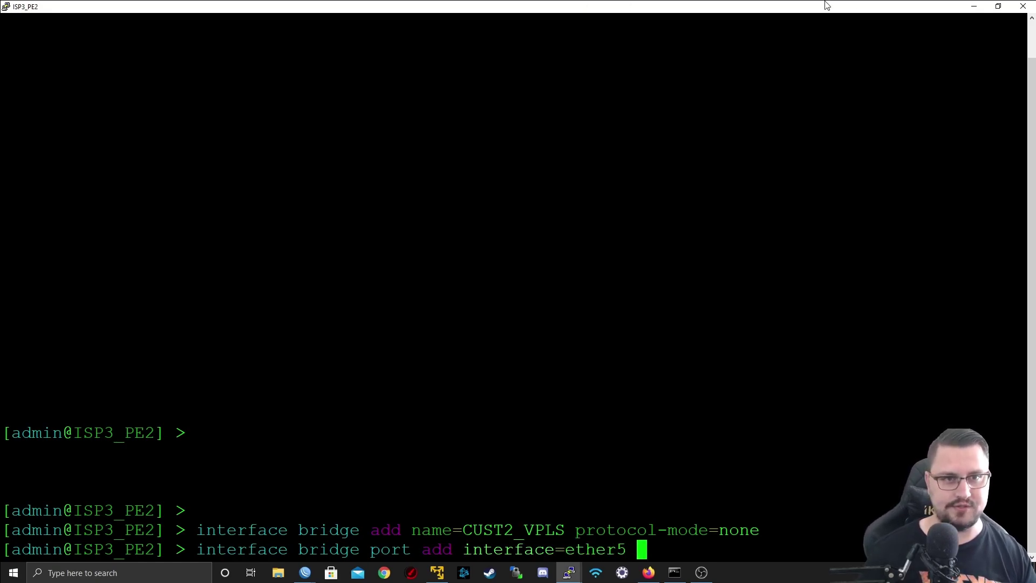
left_click_drag(797, 5, 616, 474)
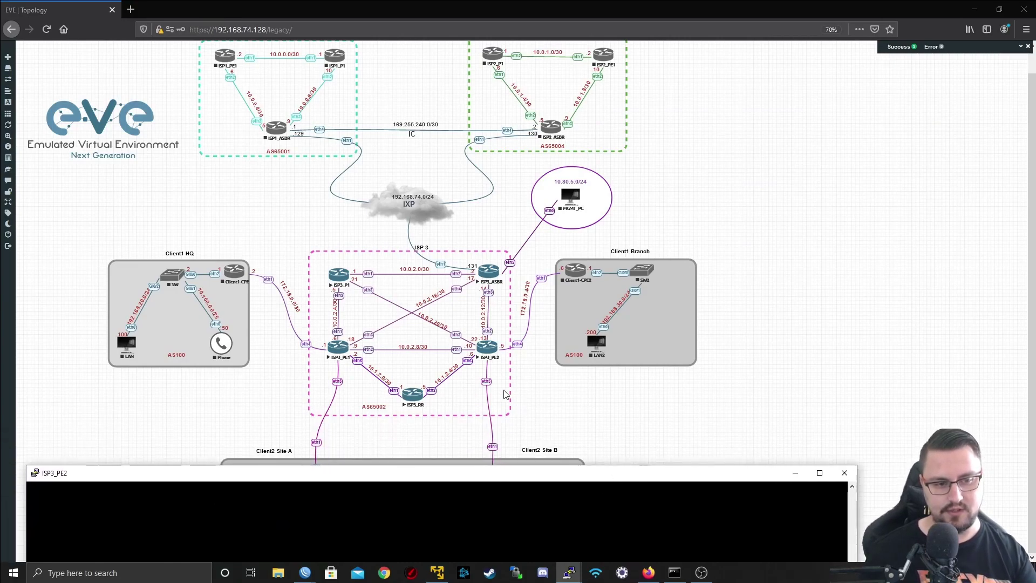
left_click(503, 461)
left_click(569, 572)
left_click_drag(588, 504, 601, 2)
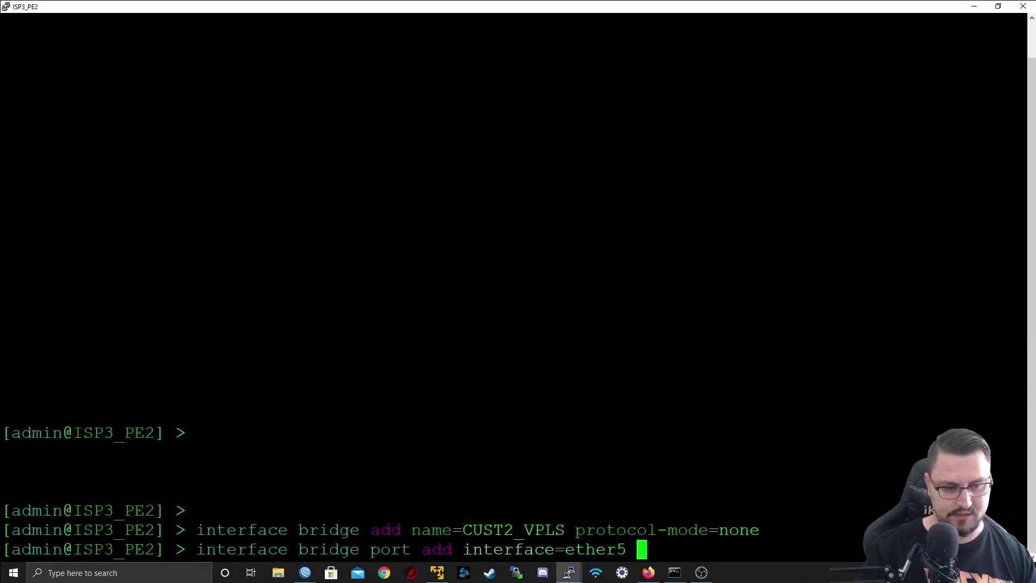
type("bridge=CUST2_VPLS")
key("Return")
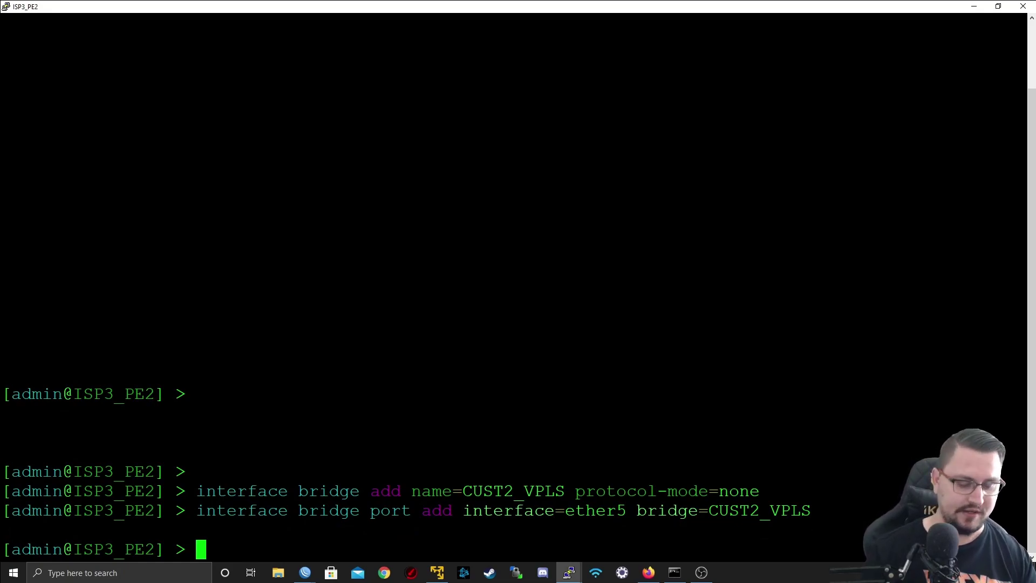
- Begin a bgp-vpls add for VPLS_CUST2 with route distinguisher and import/export targets 1:2
key("Return")
key("Return")
type("mpls")
key("BackSpace")
key("BackSpace")
key("BackSpace")
key("BackSpace")
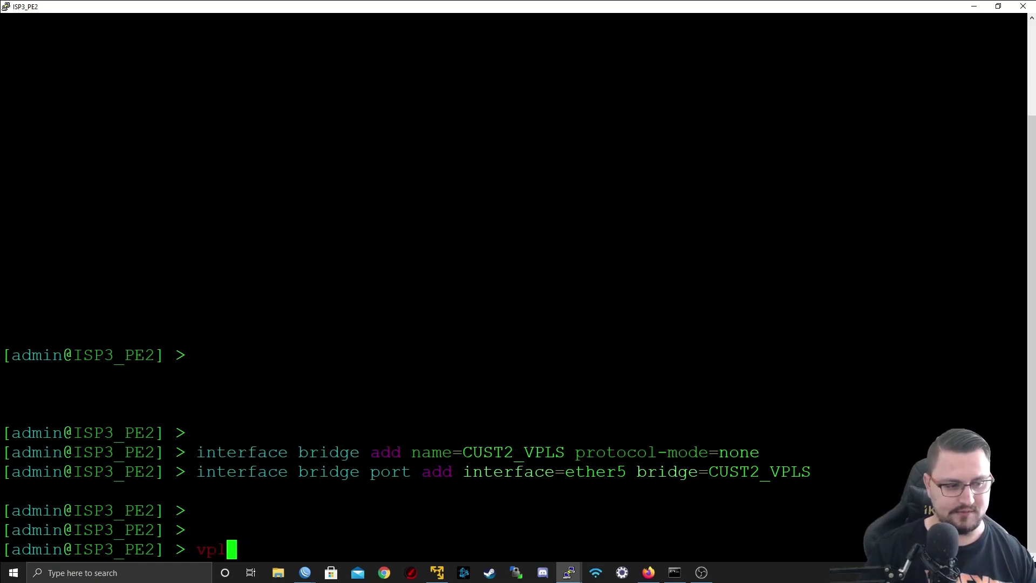
type("interface vpls bg")
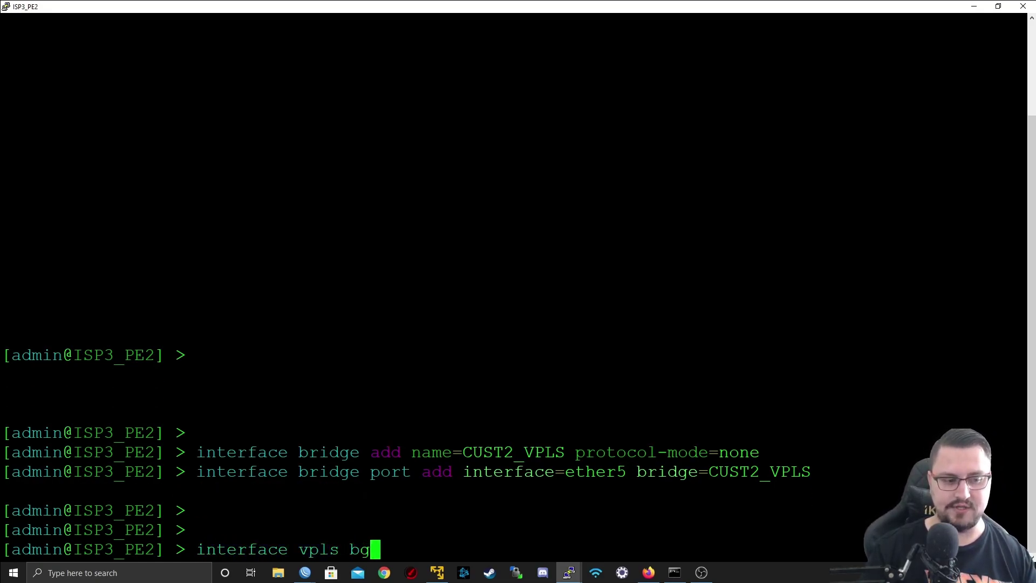
key("Tab")
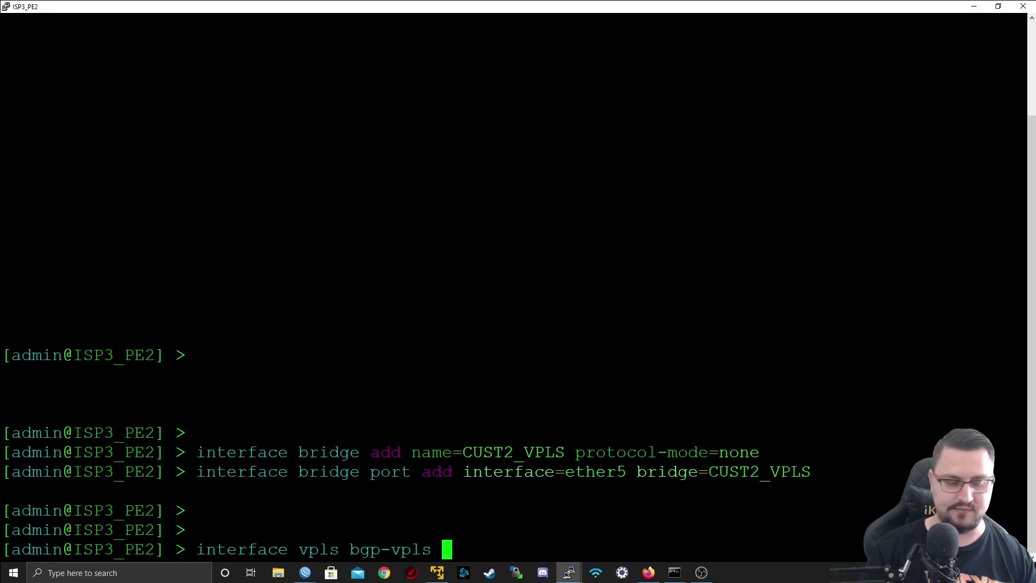
key("Tab")
type("add ")
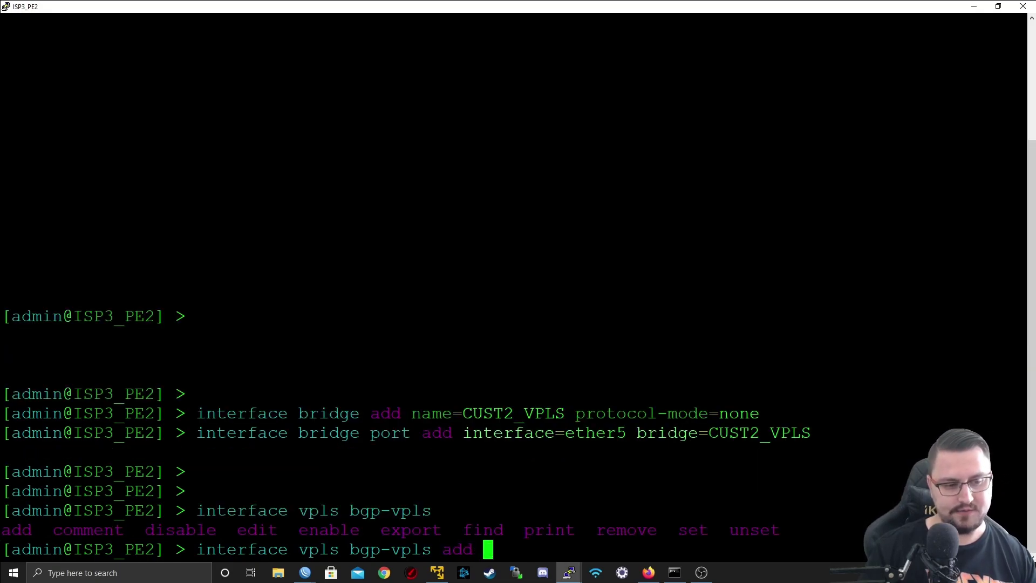
type("name=V")
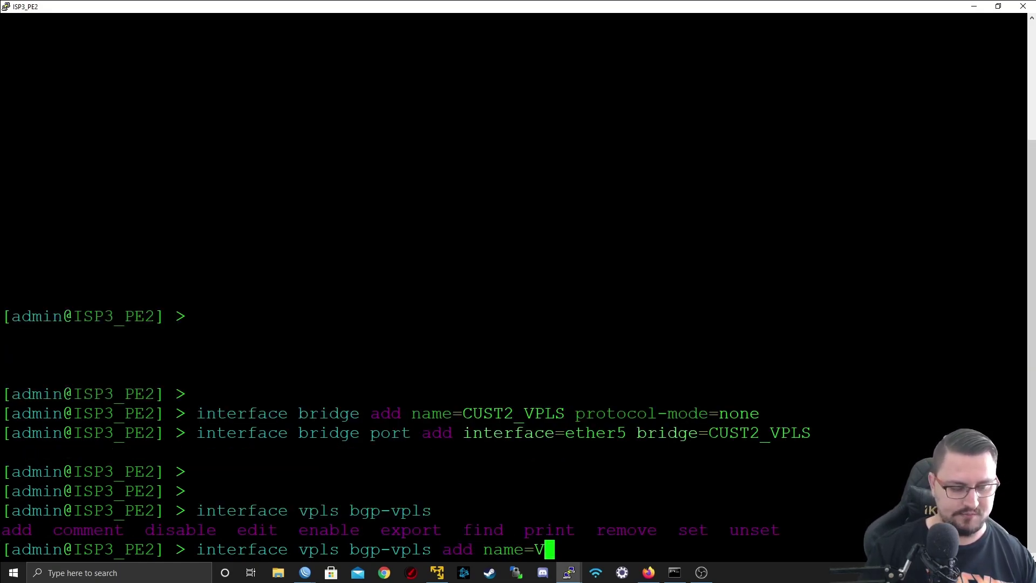
type("PLS")
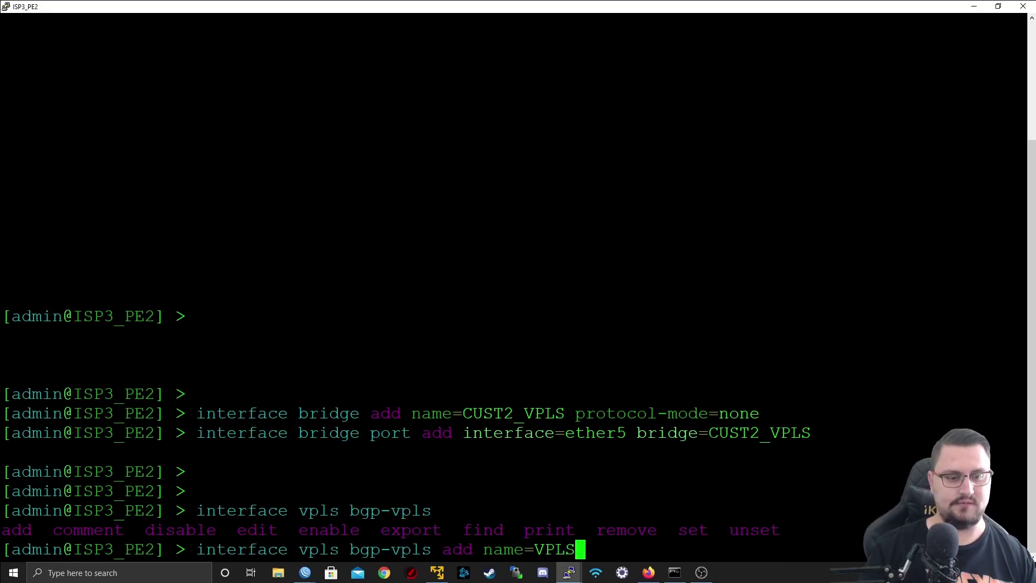
type("_CUST2")
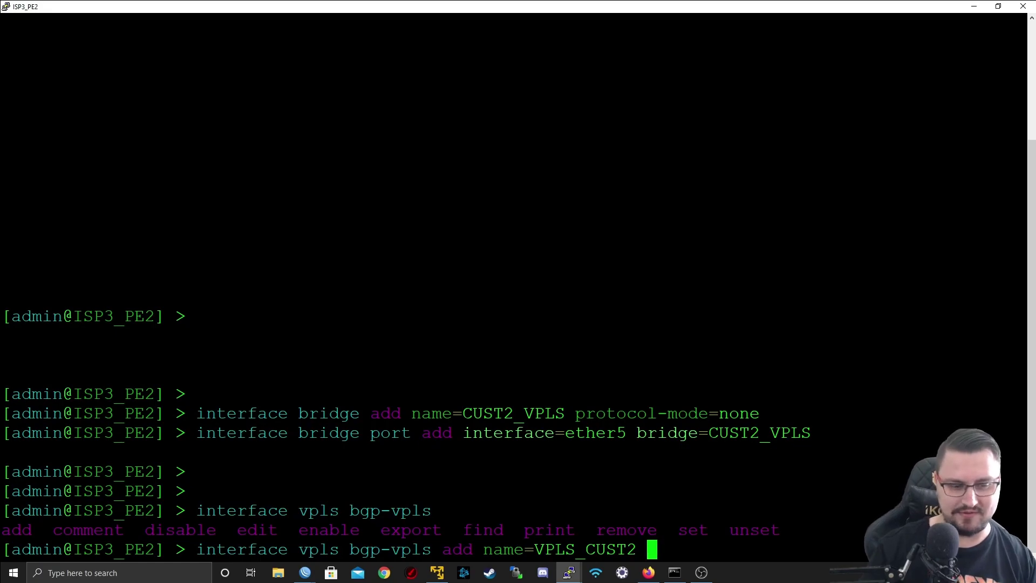
key("question")
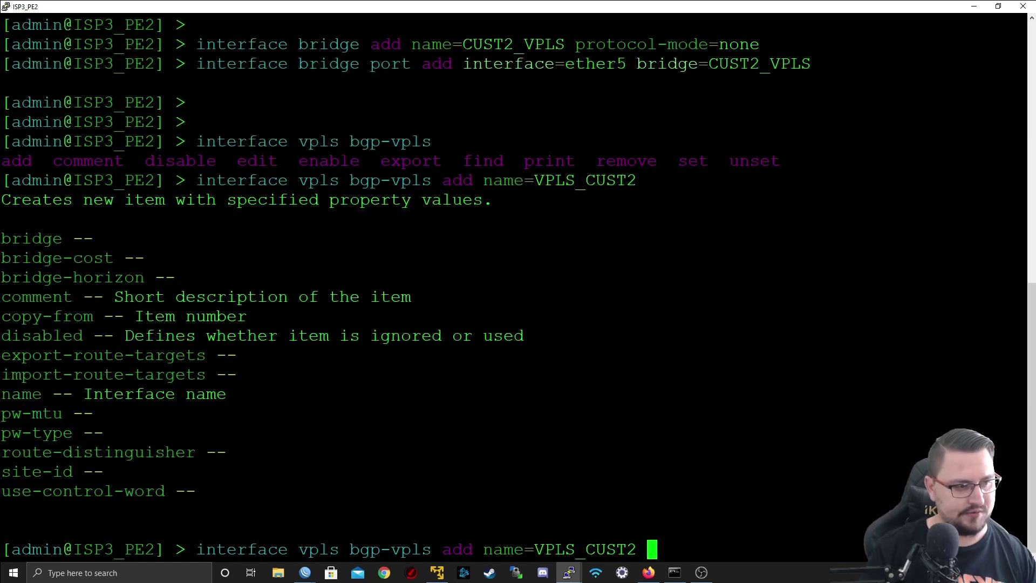
type("rou")
key("Tab")
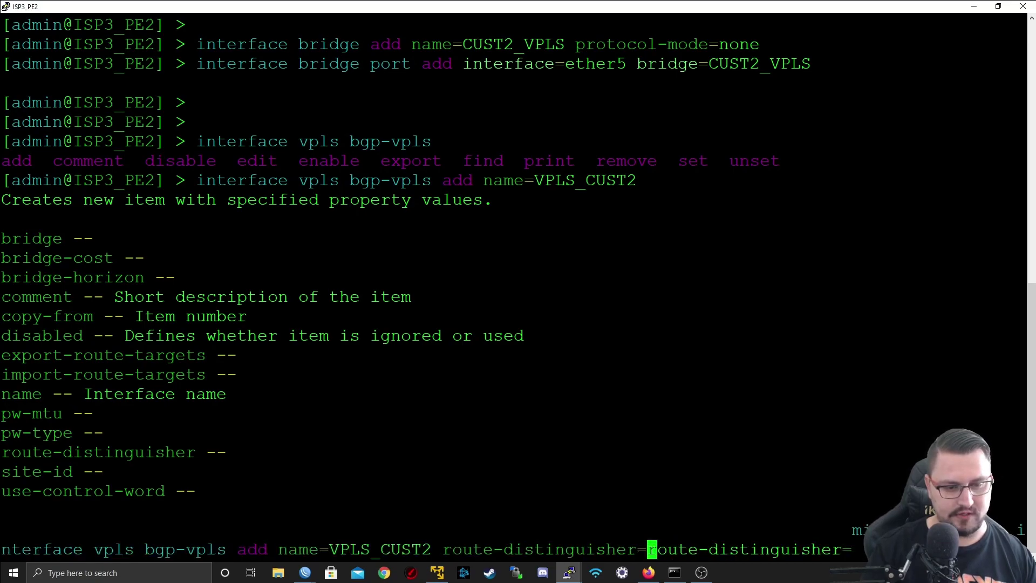
key("question")
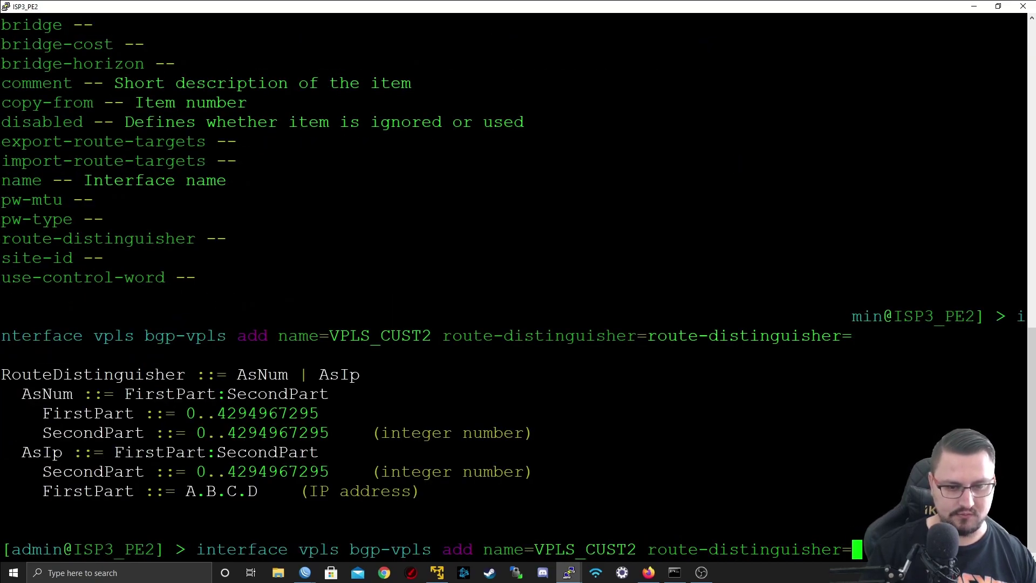
type("1")
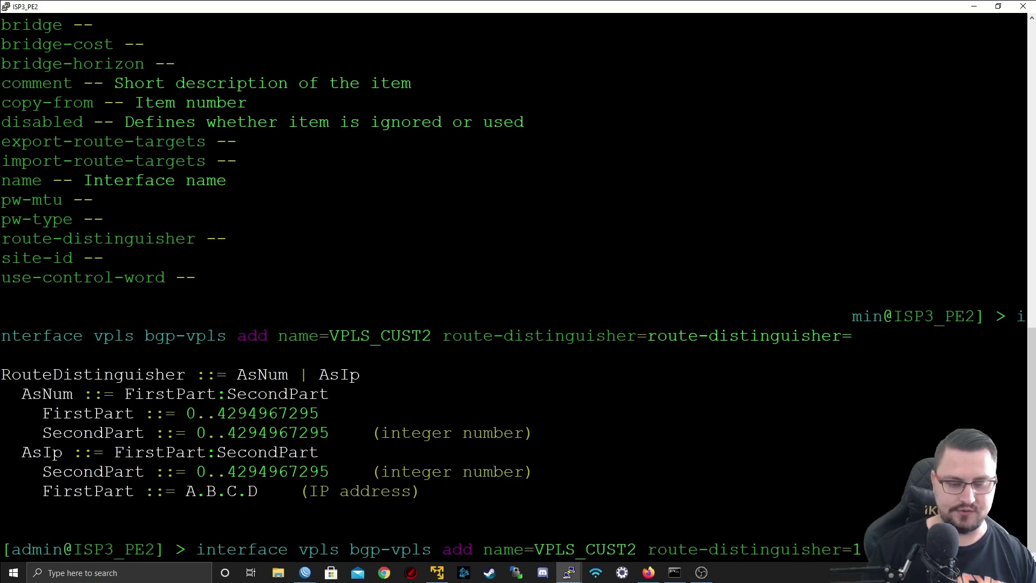
type(":2 im")
key("Tab")
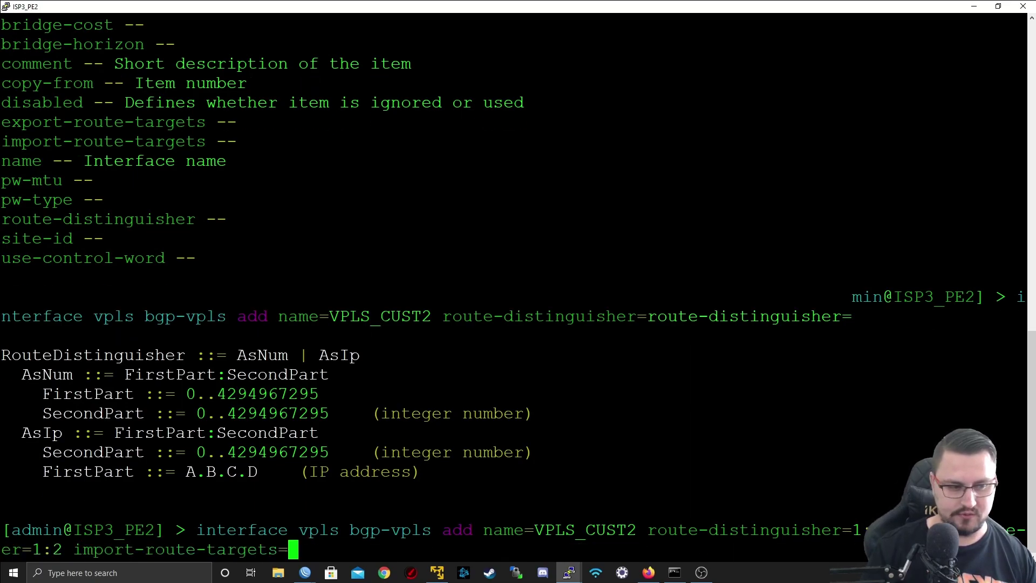
type("1:2 ")
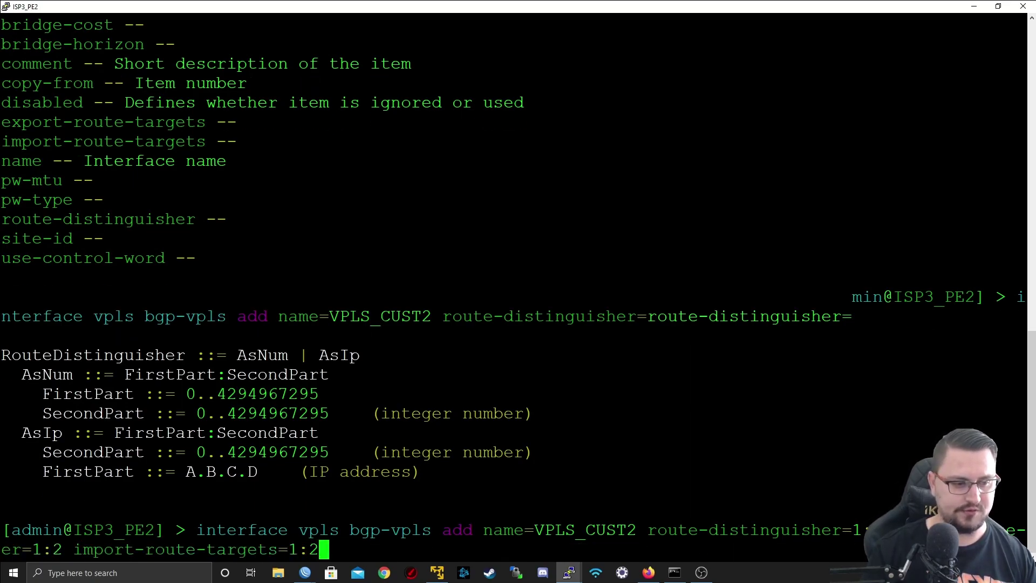
type("ex")
key("Tab")
type("1:2")
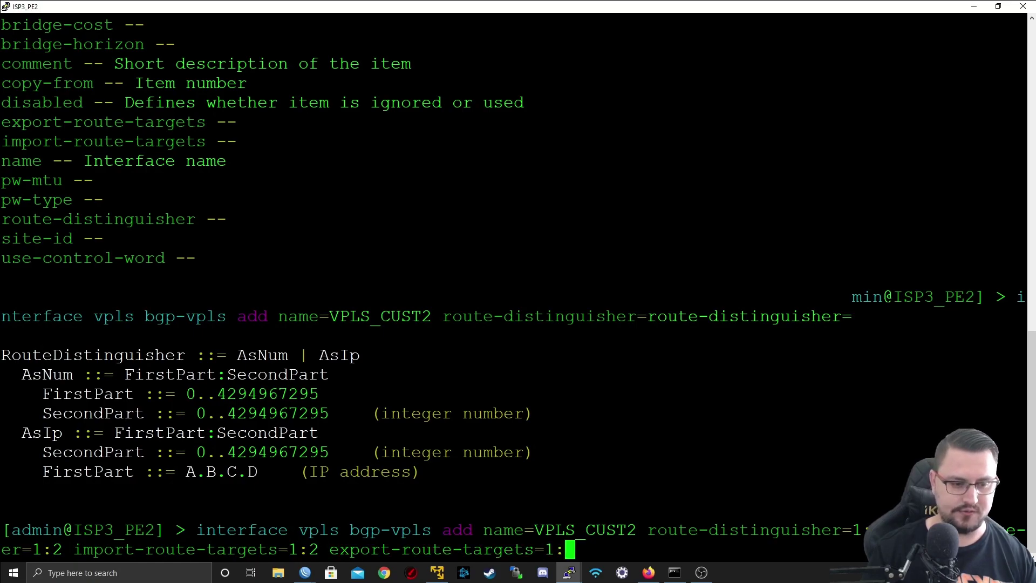
- Complete the command with bridge CUST2_VPLS and site-id 2, and run it
key("question")
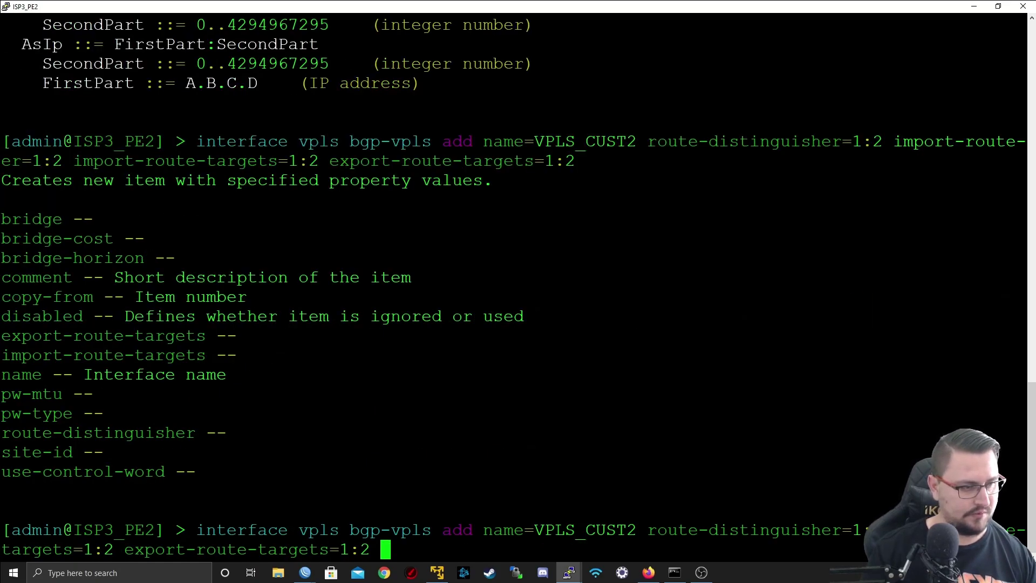
type("bridge")
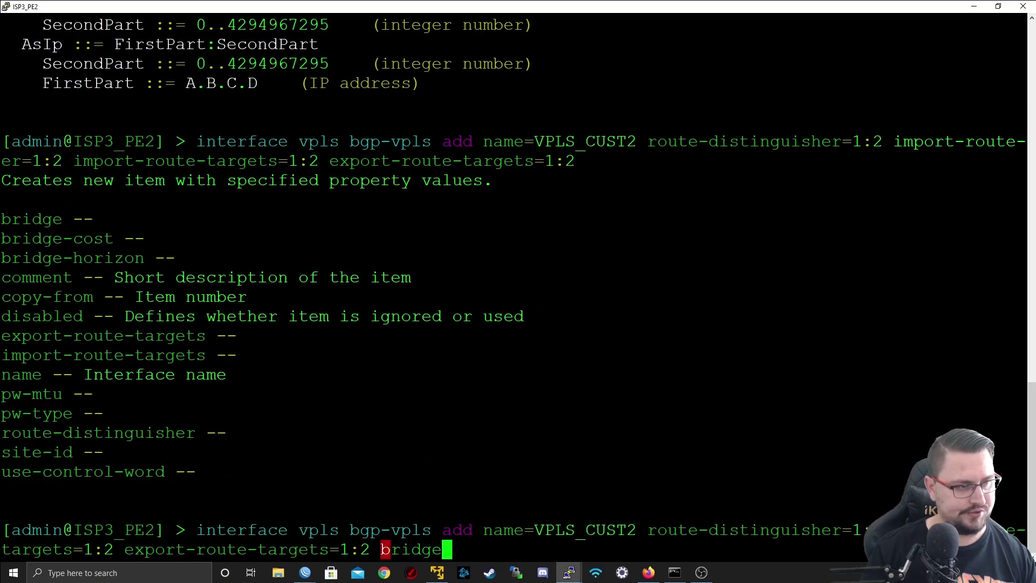
type("=")
key("Tab")
key("Tab")
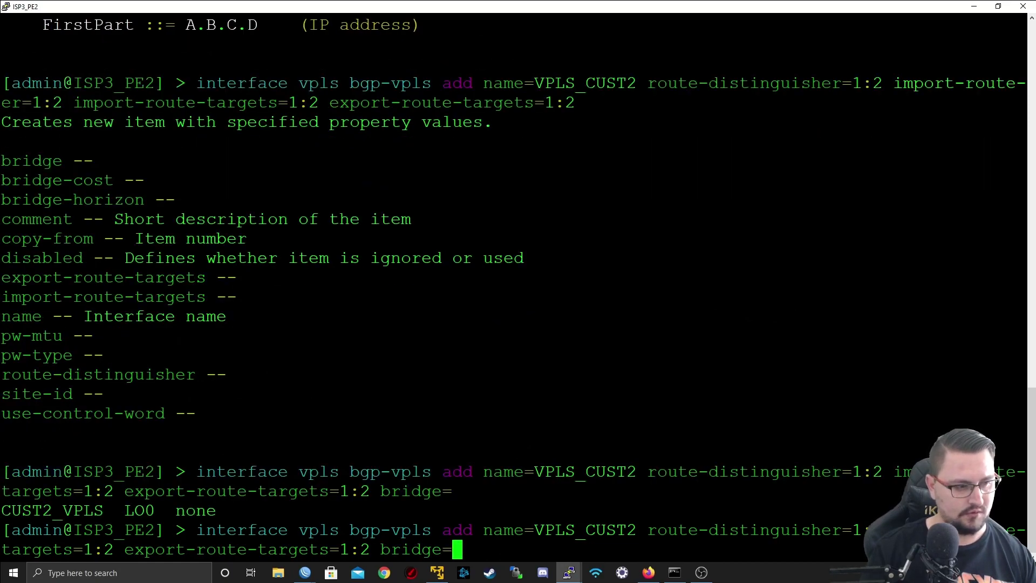
type("CUST")
key("Tab")
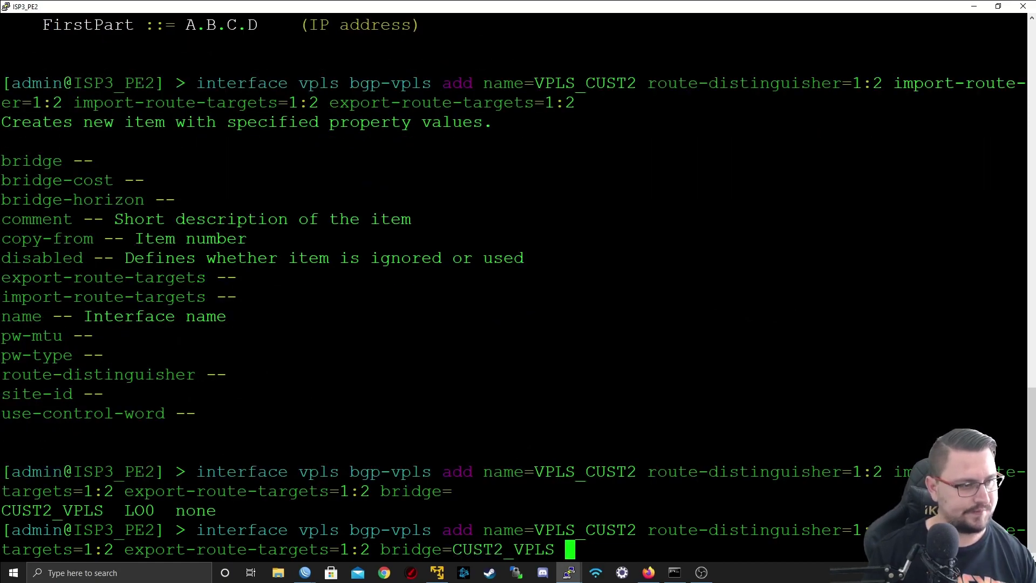
type("site-id=CUST2_VPLS site-id=")
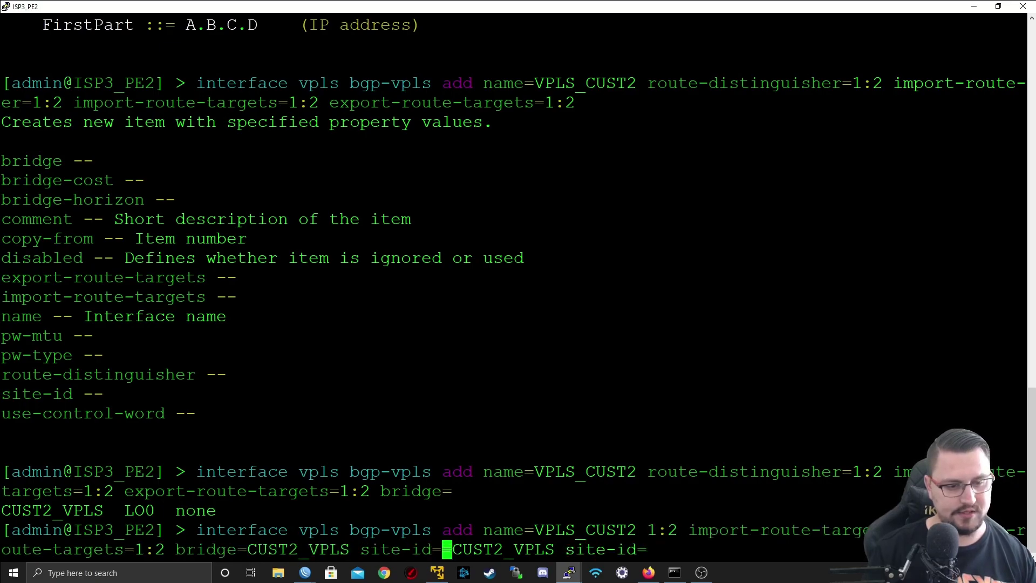
key("question")
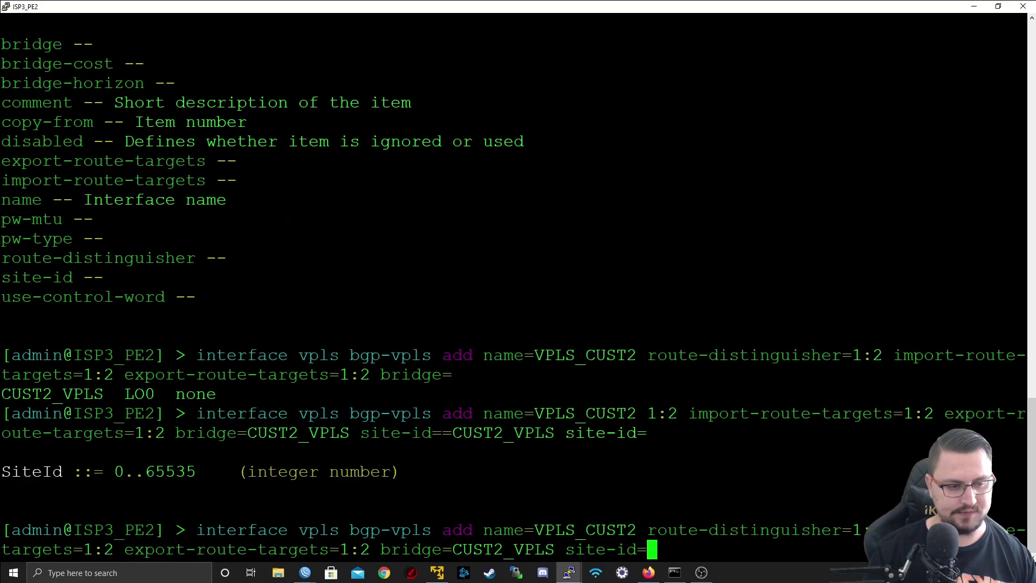
type("2")
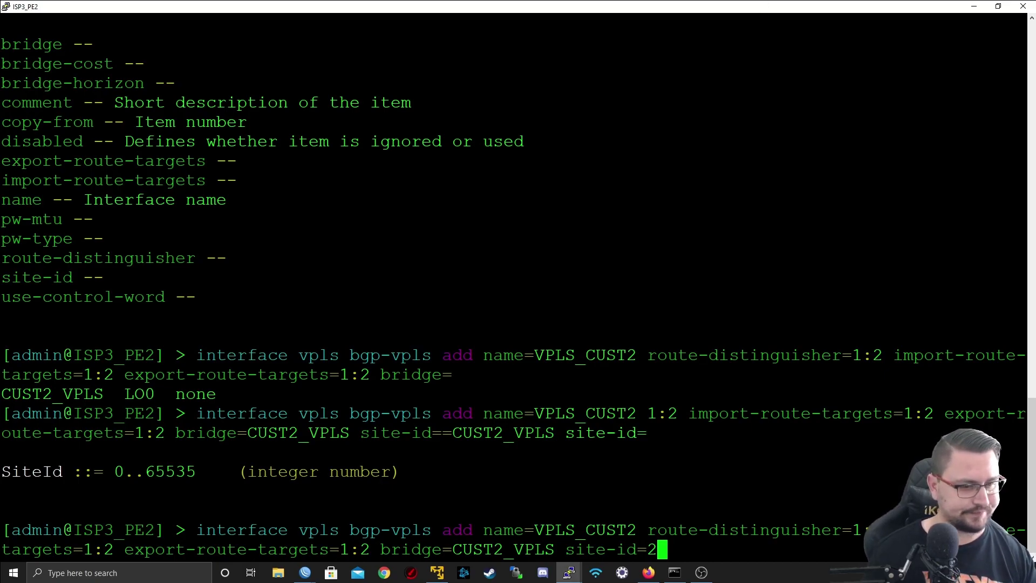
key("question")
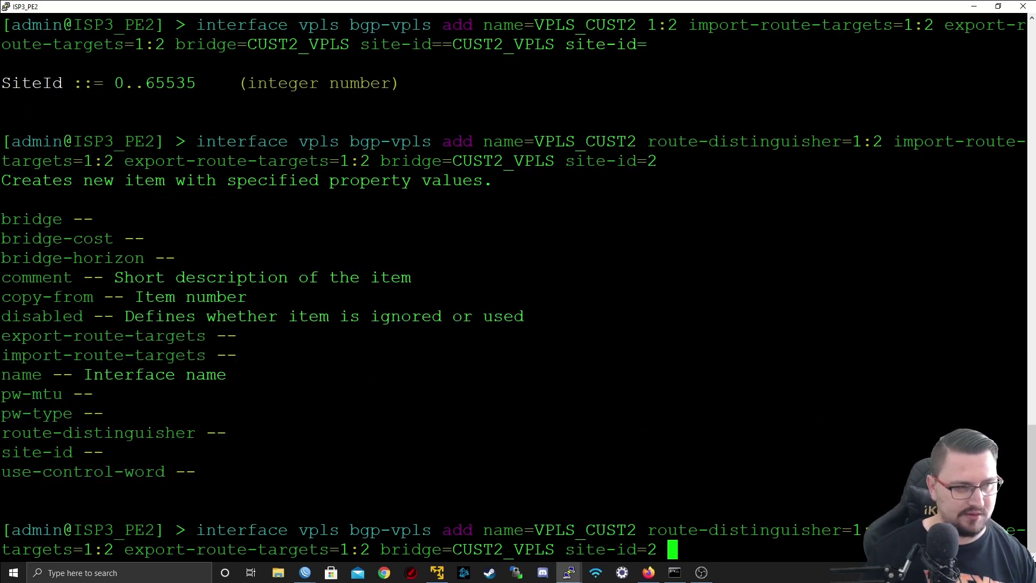
key("Return")
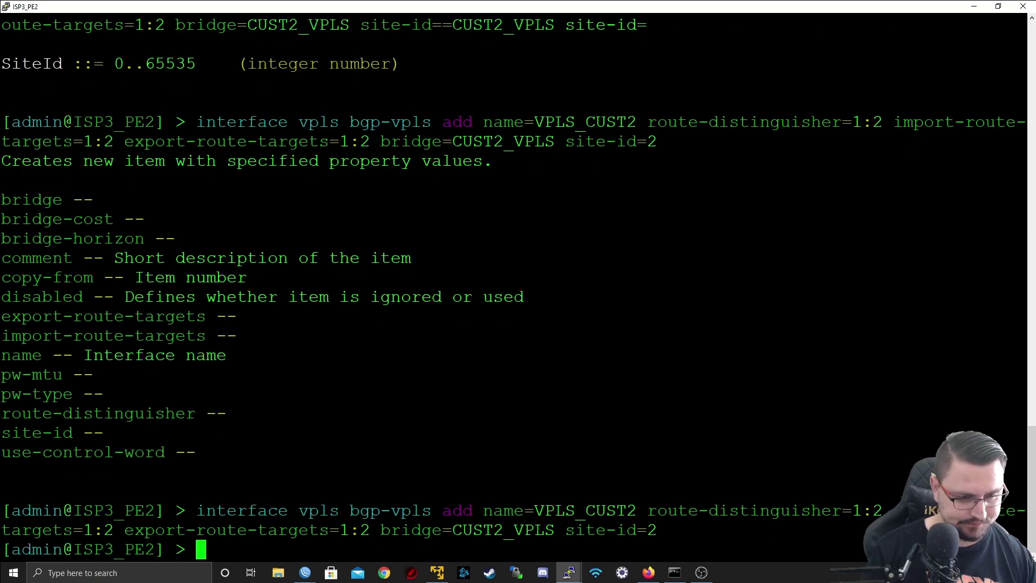
- Run 'interface vpls print' to list the VPLS interfaces on ISP3_PE2
key("Return")
key("Return")
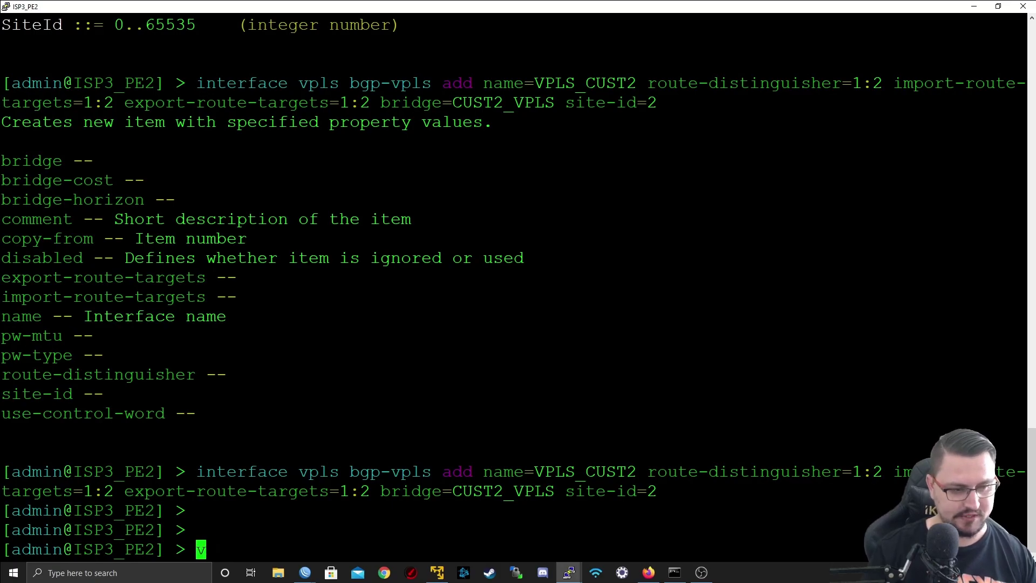
type("v")
key("BackSpace")
type("interface vpls print")
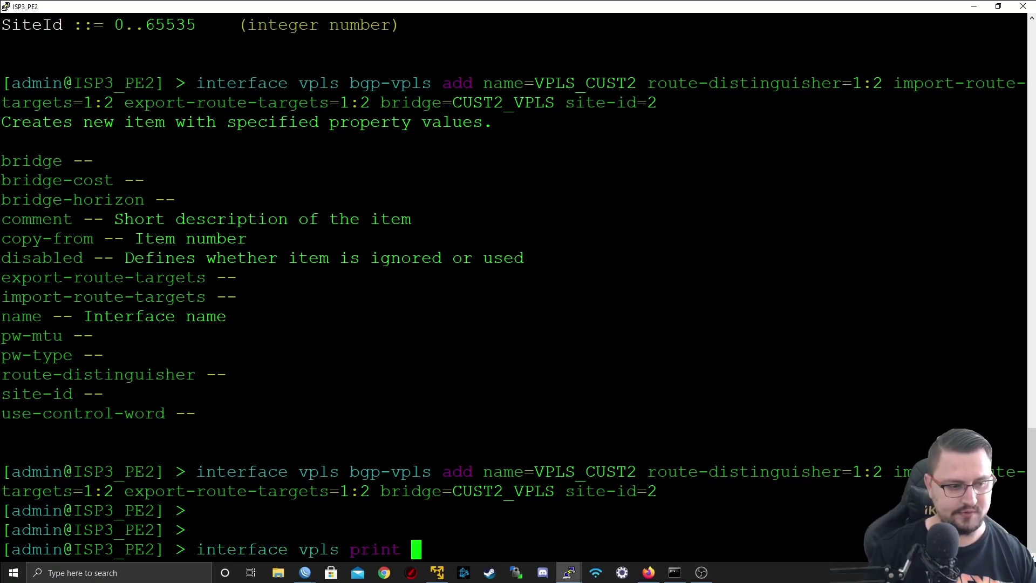
key("Return")
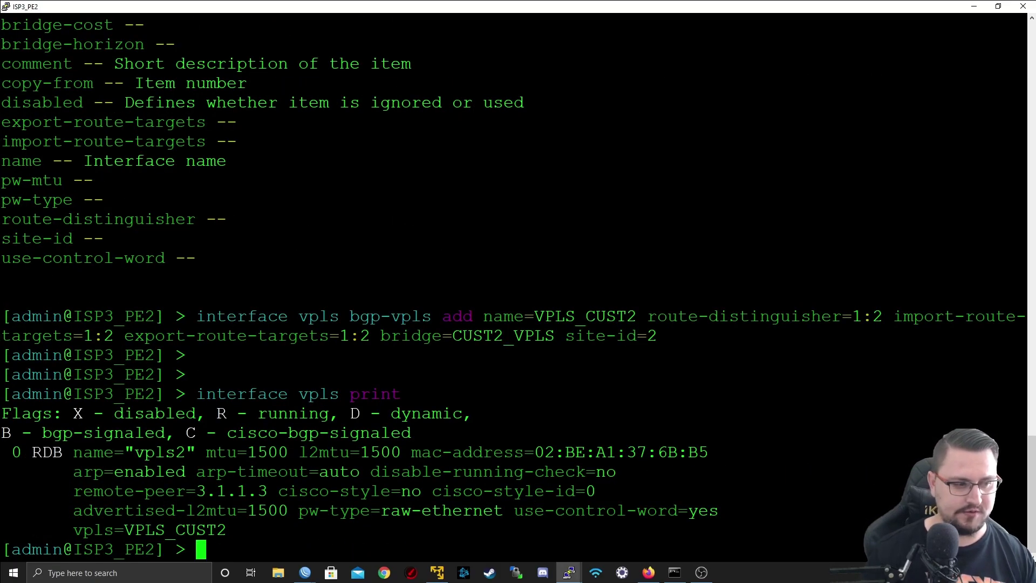
- Highlight vpls2's RDB flags and the running and BGP-signalled legend entries
double_click(41, 452)
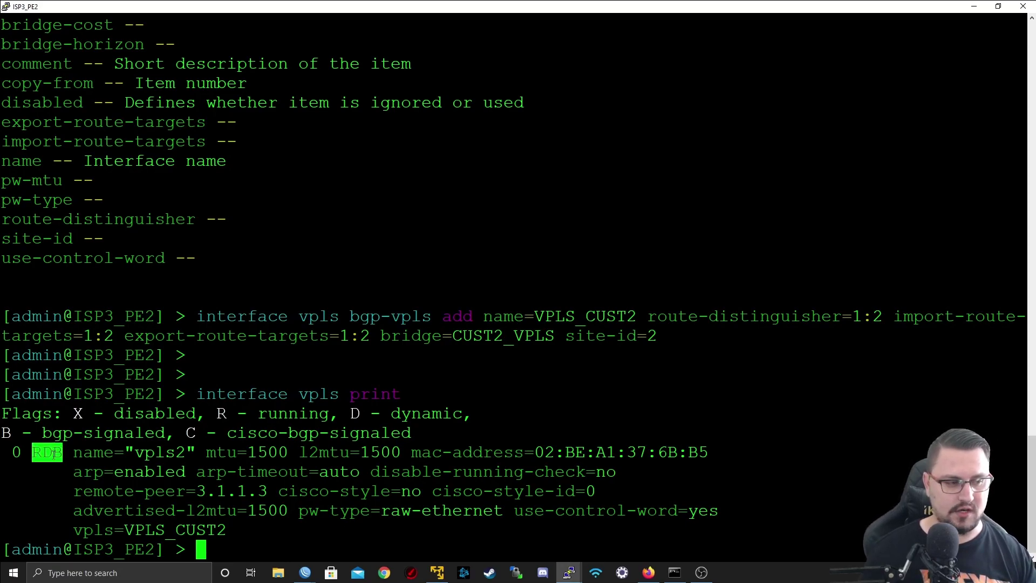
left_click(33, 452)
double_click(33, 452)
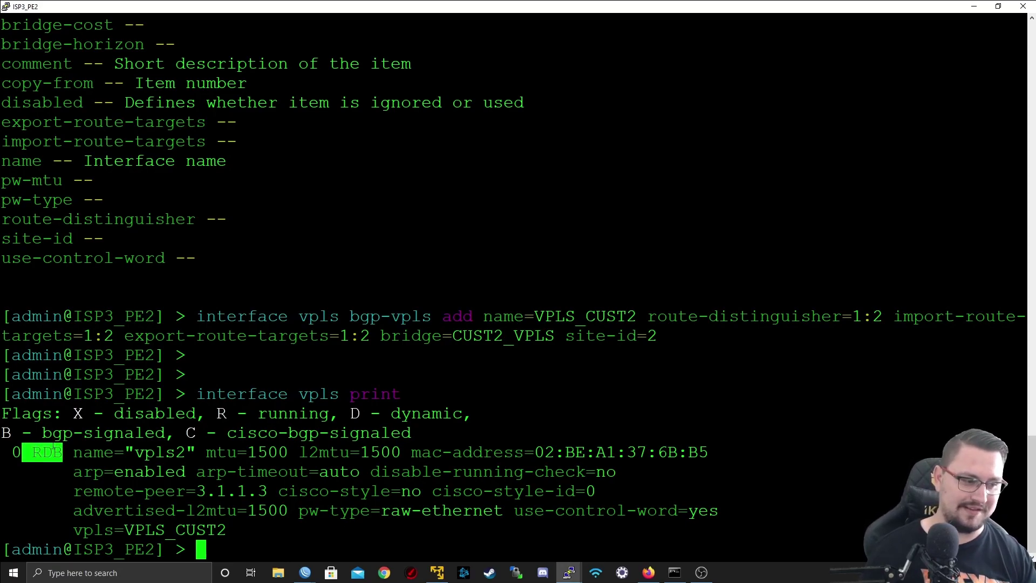
double_click(36, 453)
left_click(36, 454)
left_click(37, 456)
left_click(36, 455)
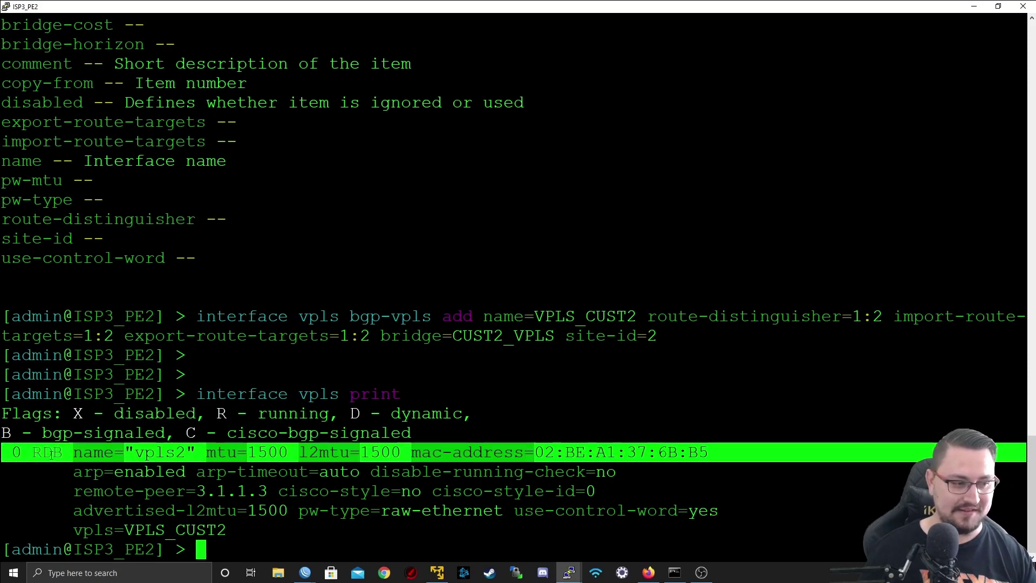
left_click(50, 454)
triple_click(41, 452)
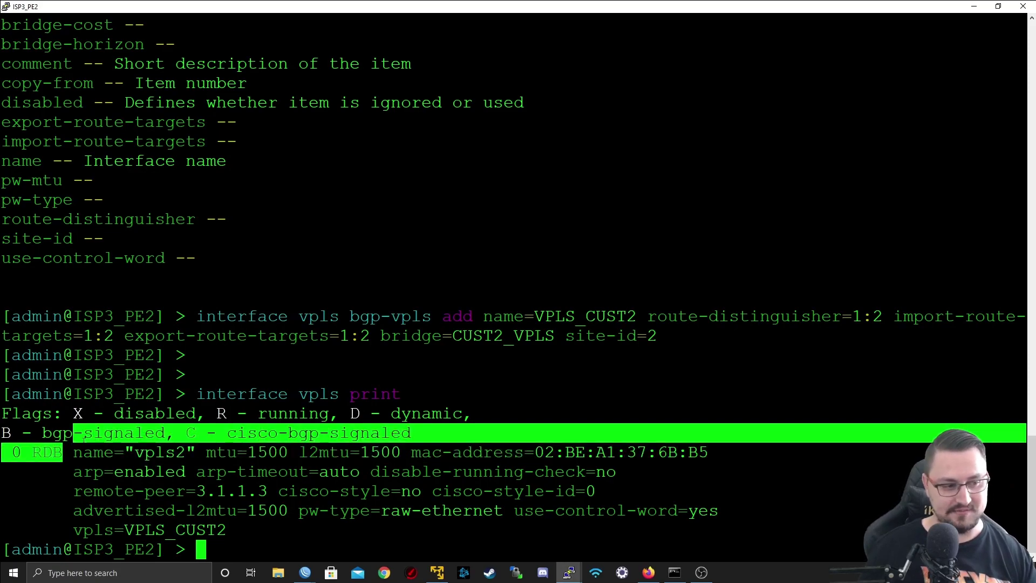
double_click(40, 452)
left_click_drag(207, 413, 317, 413)
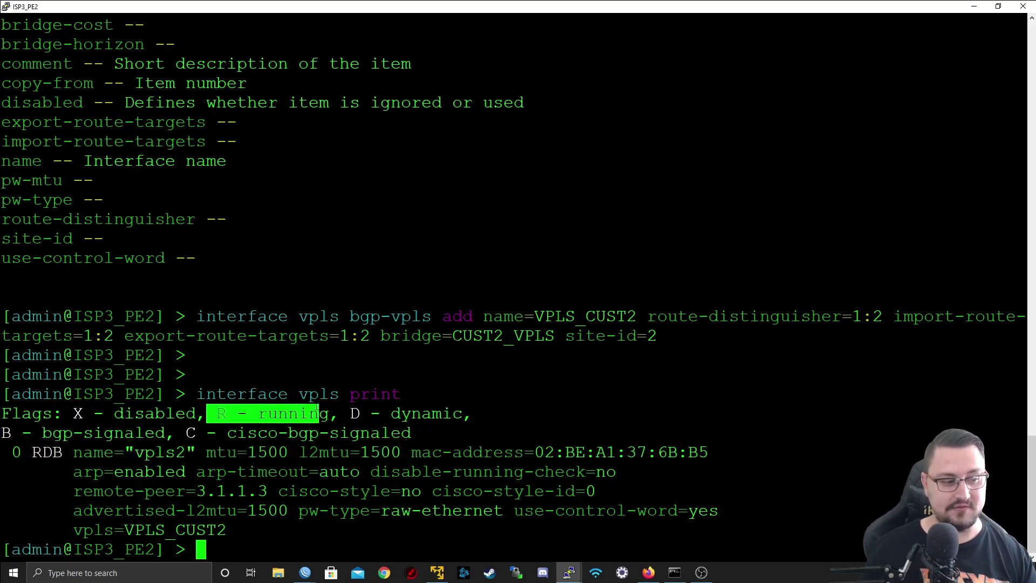
left_click_drag(1, 433, 85, 438)
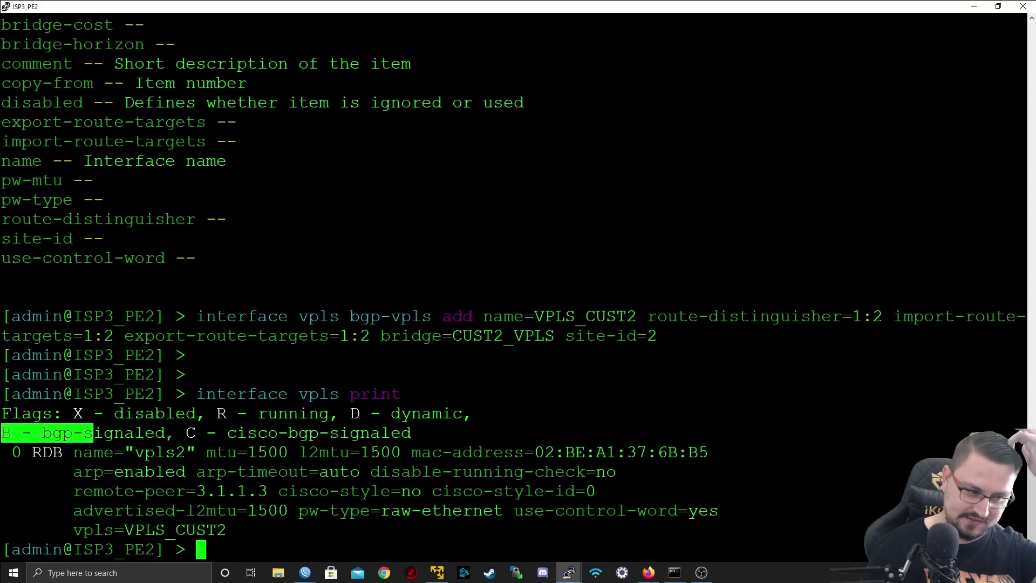
left_click(85, 438)
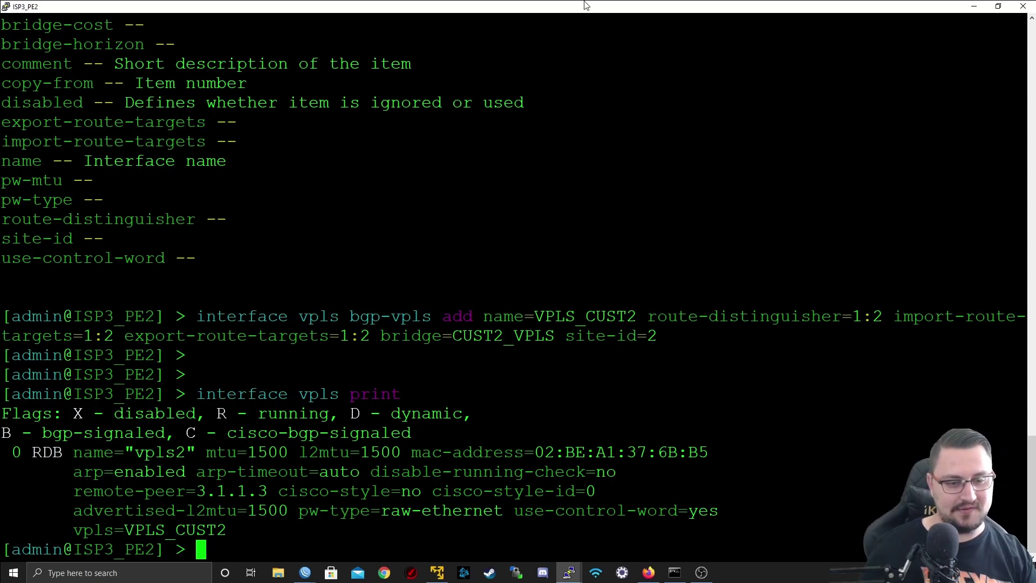
- In ISP3_PE1's WinBox, check vpls2 in the VPLS and Interfaces lists, then minimise WinBox
double_click(444, 5)
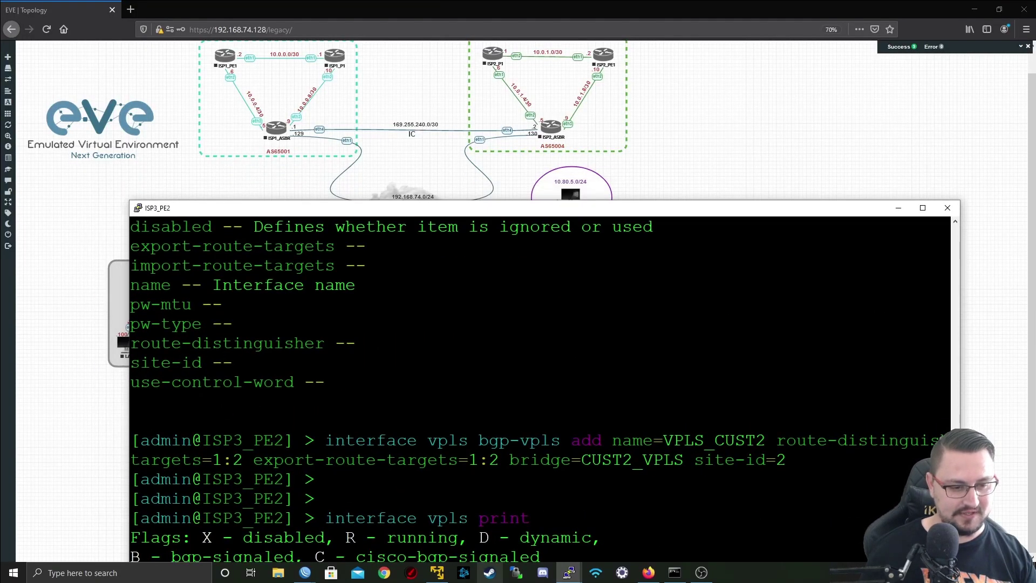
mouse_move(305, 572)
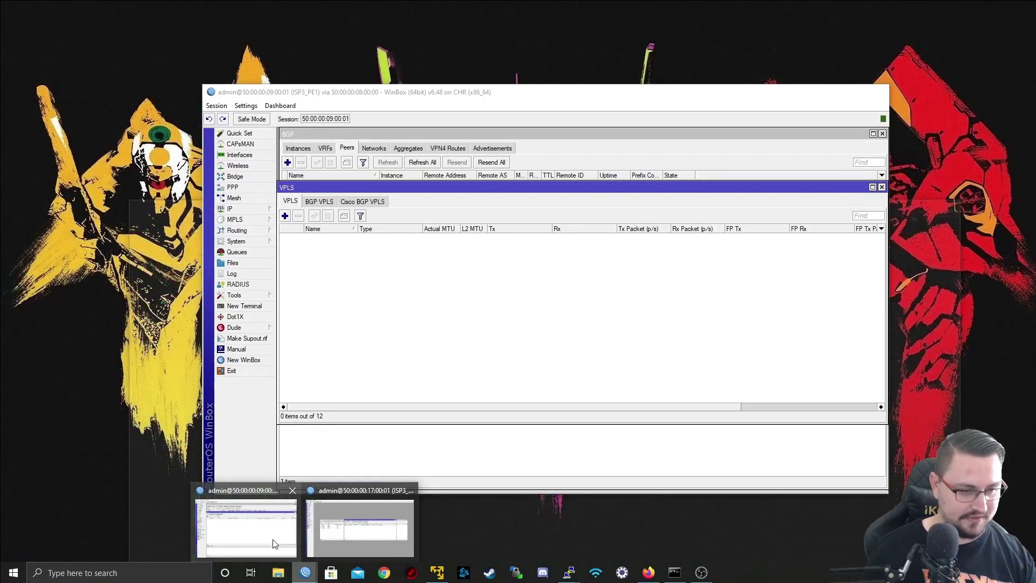
left_click(275, 545)
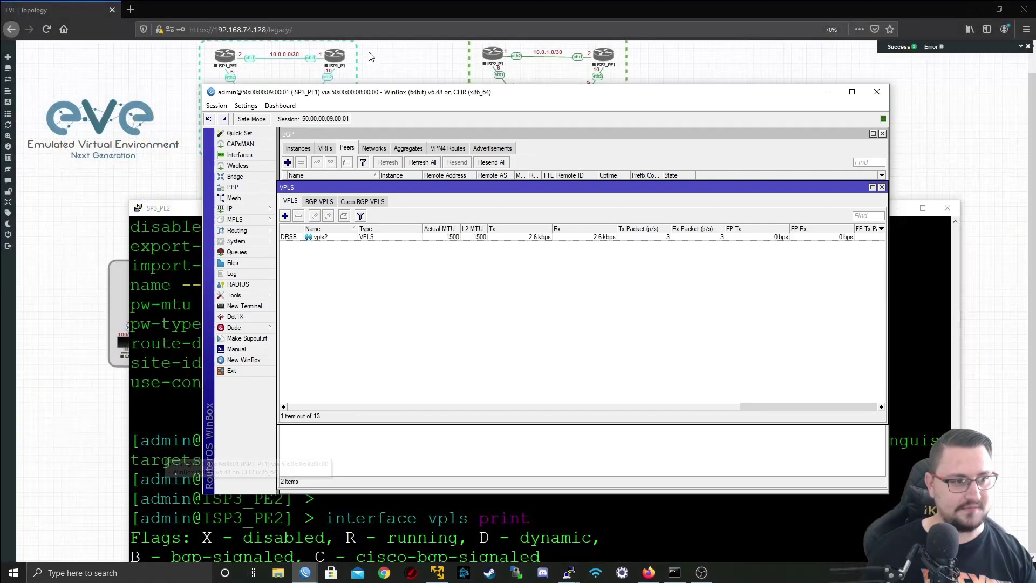
double_click(317, 93)
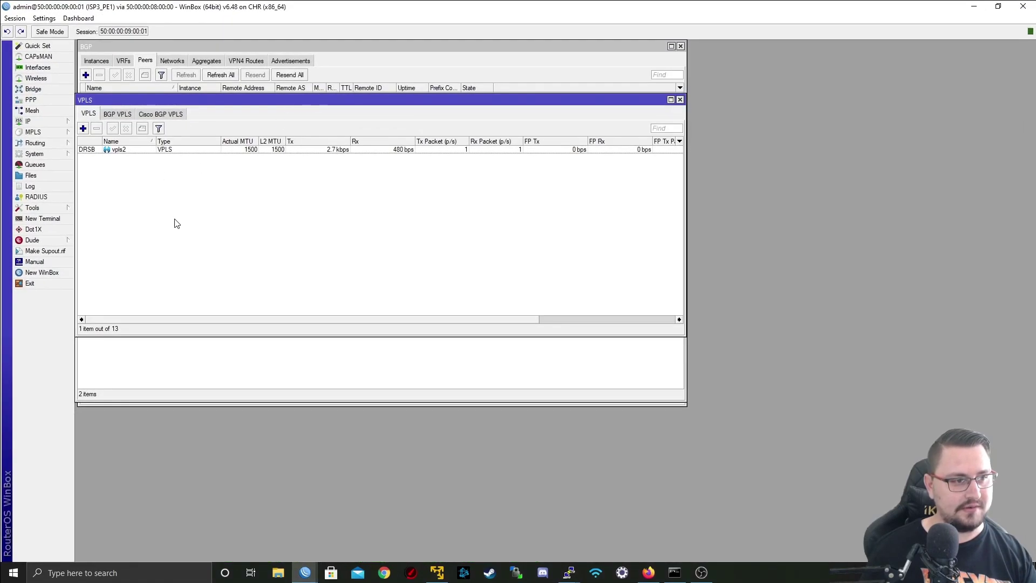
left_click(93, 151)
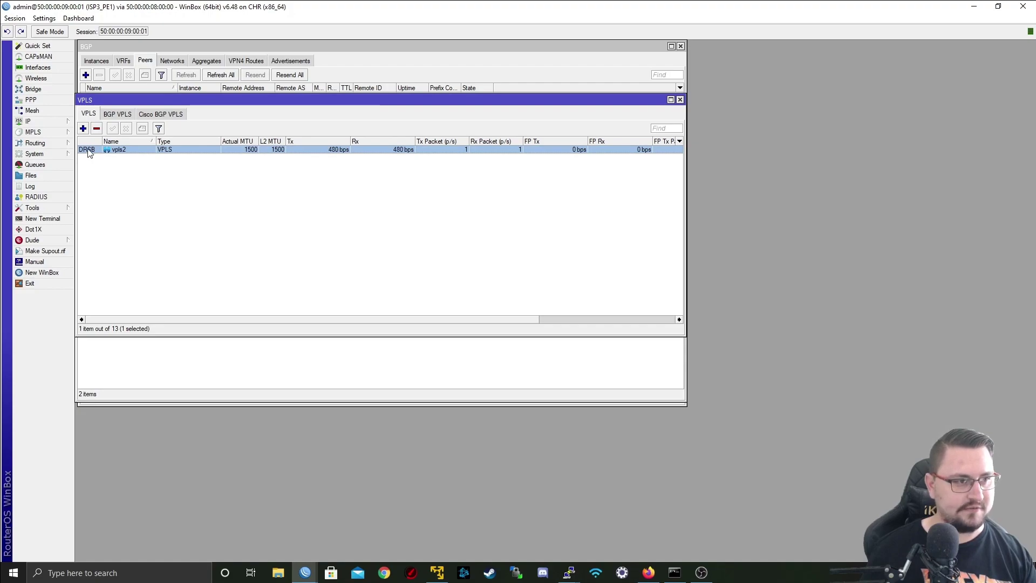
mouse_move(90, 153)
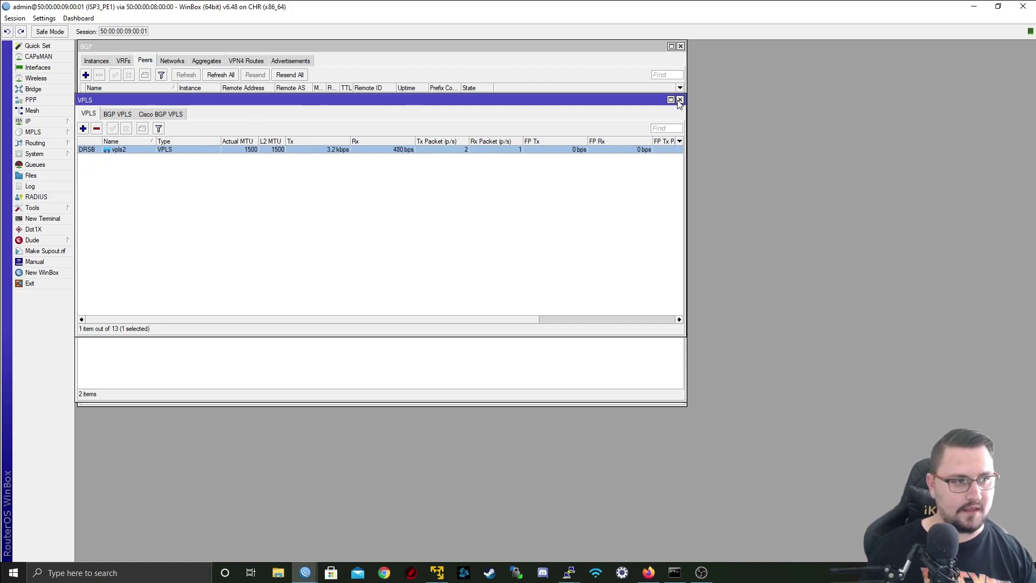
left_click(37, 69)
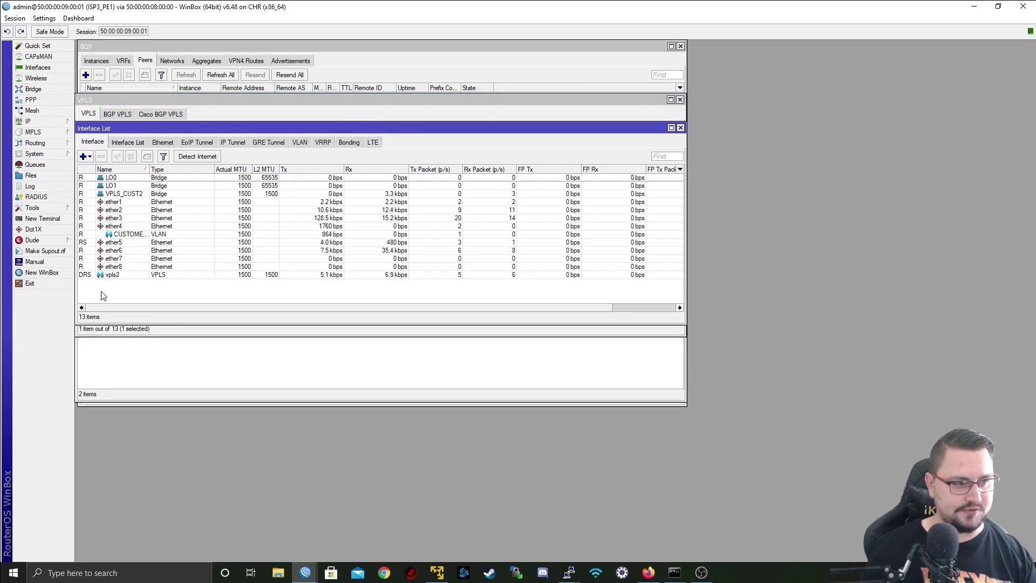
left_click(94, 276)
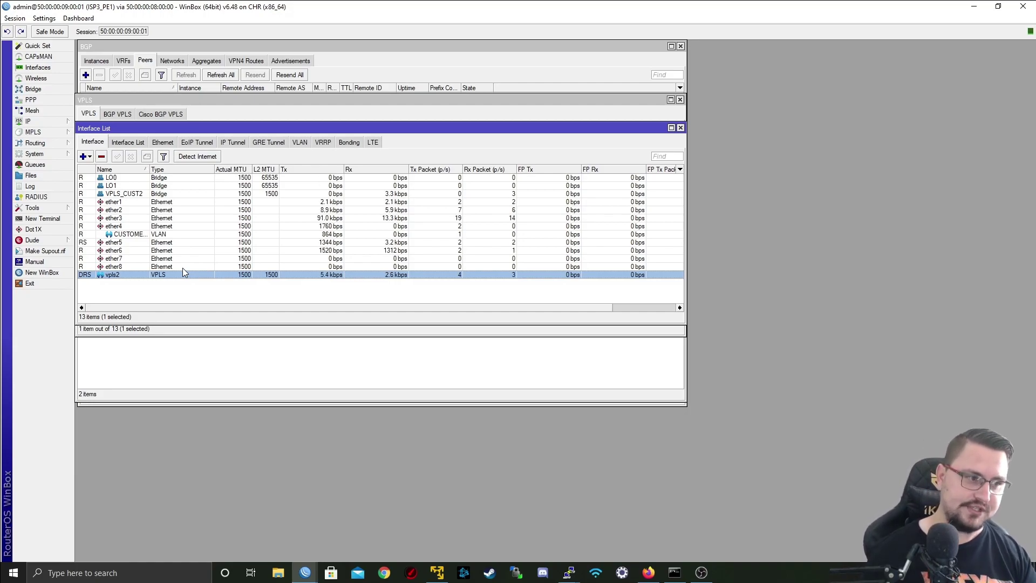
left_click(976, 7)
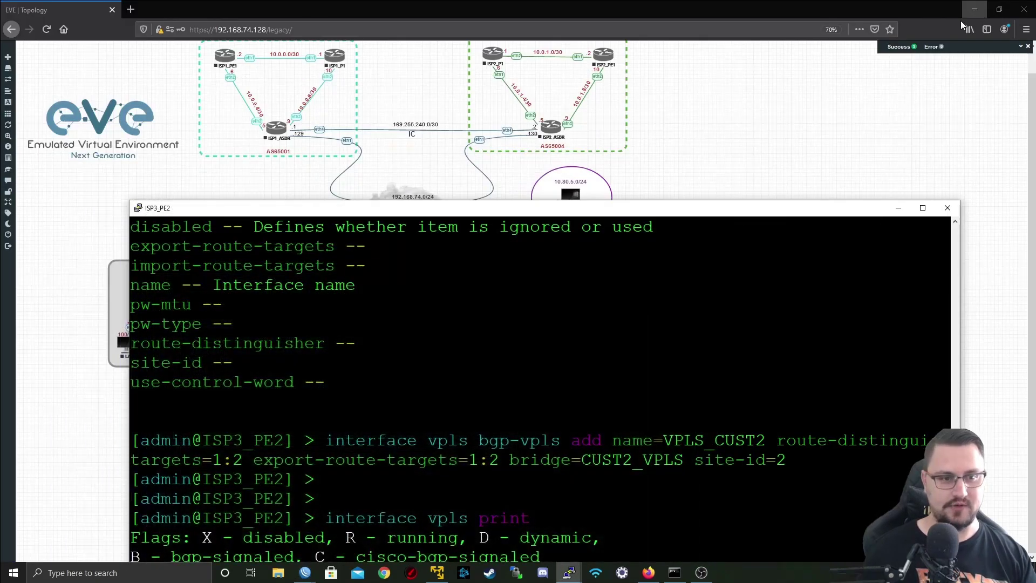
- Close the ISP3_PE2 session and log in to Client2-CPE1's console as admin
left_click(946, 206)
left_click(534, 327)
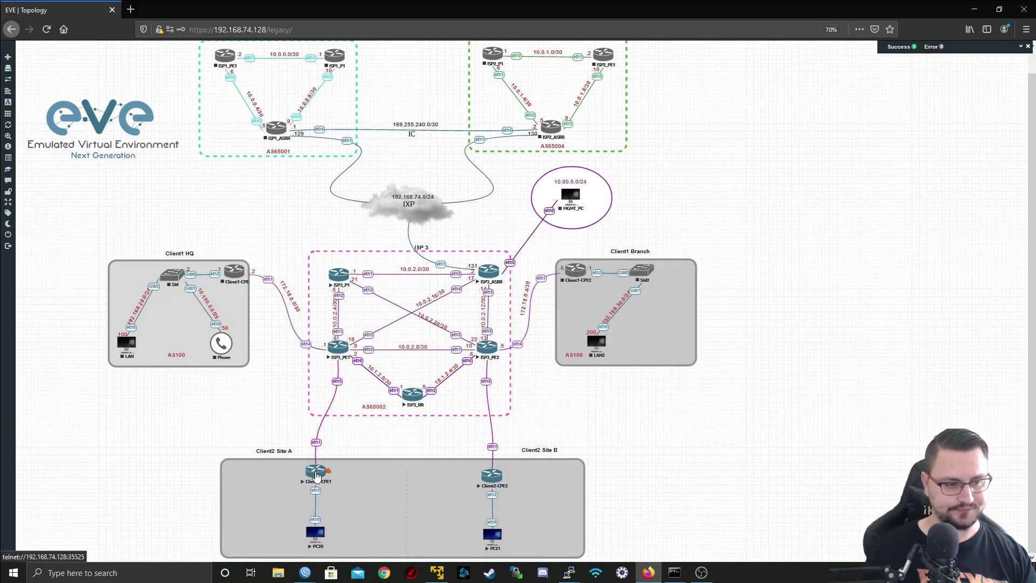
left_click(317, 477)
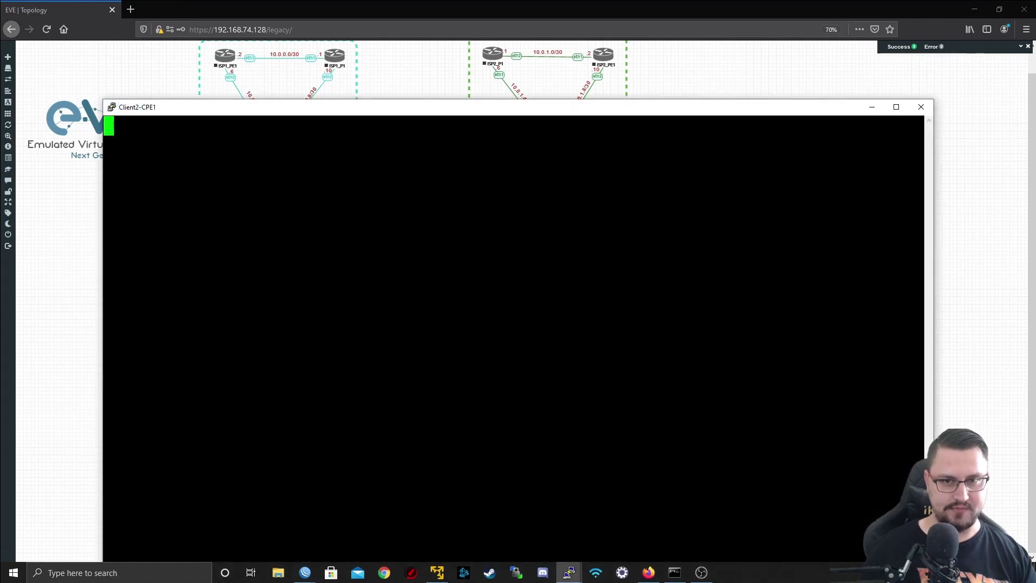
key("Return")
type("ad")
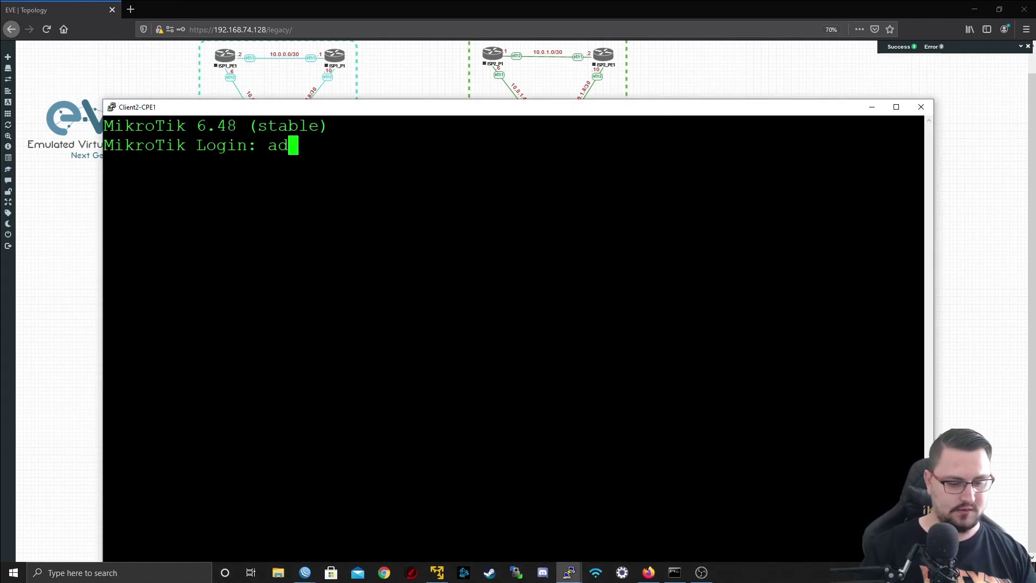
type("min")
key("Return")
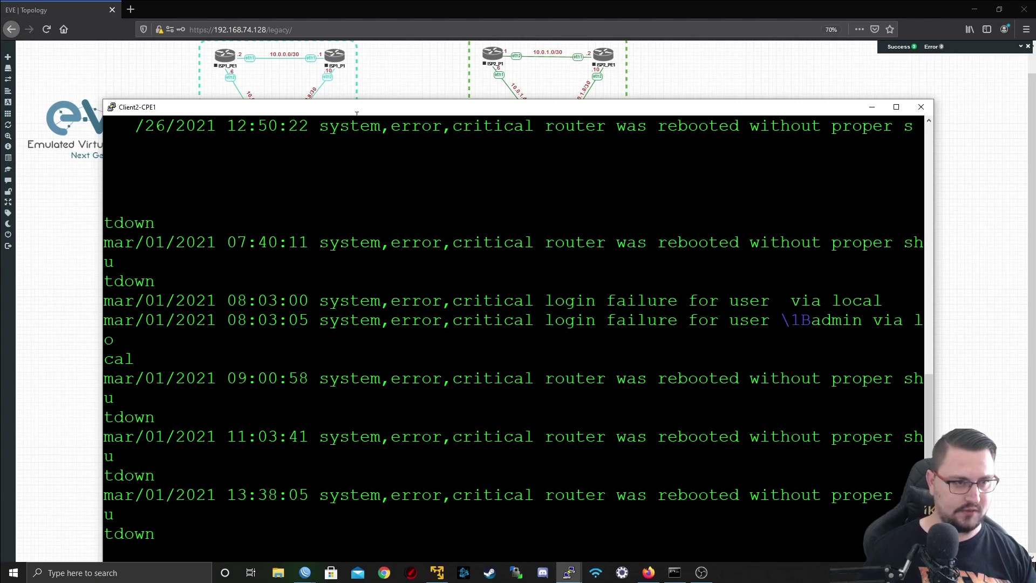
- Run 'ip address print', showing 192.168.40.3/24 on VPLS_LAN and invalid 192.168.40.1/24 on LAN_VRRP
double_click(357, 108)
key("Return")
key("Return")
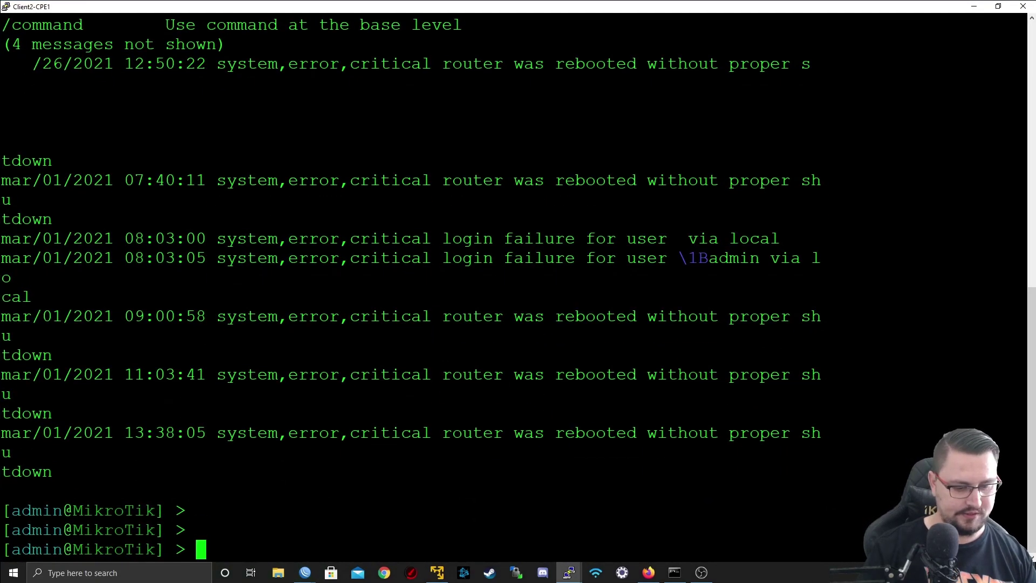
type("ip address print")
key("Return")
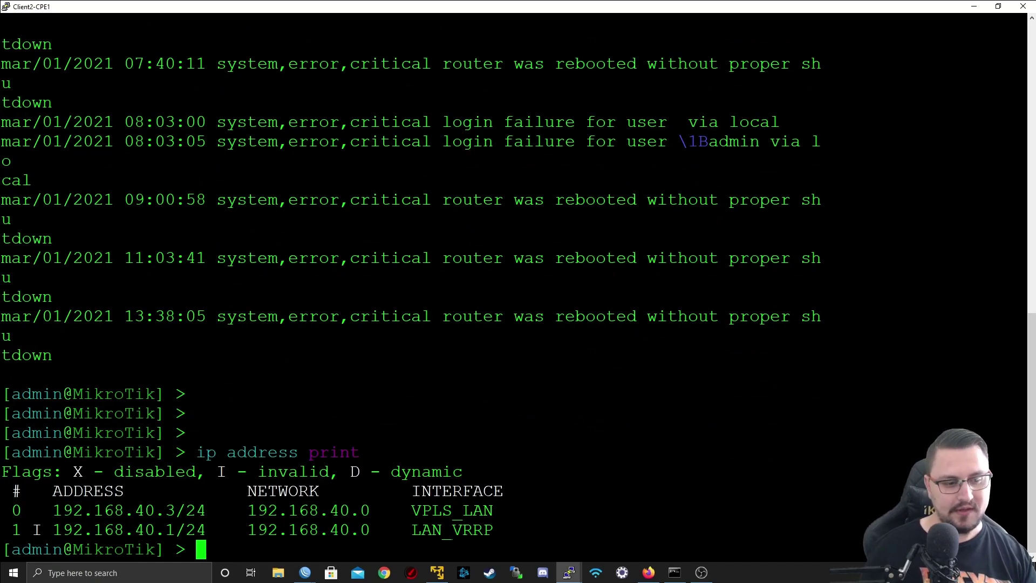
double_click(447, 534)
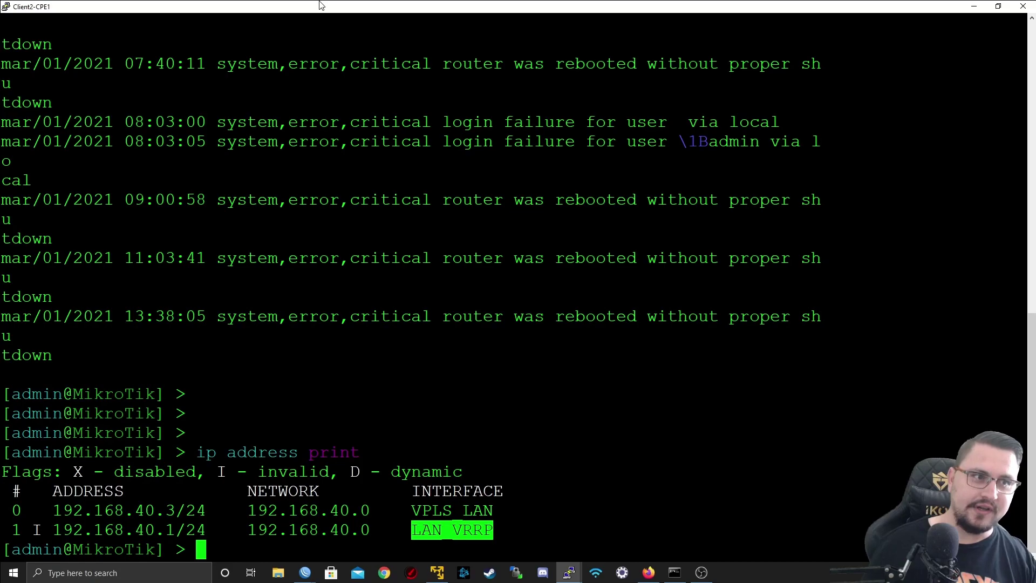
left_click_drag(81, 7, 635, 305)
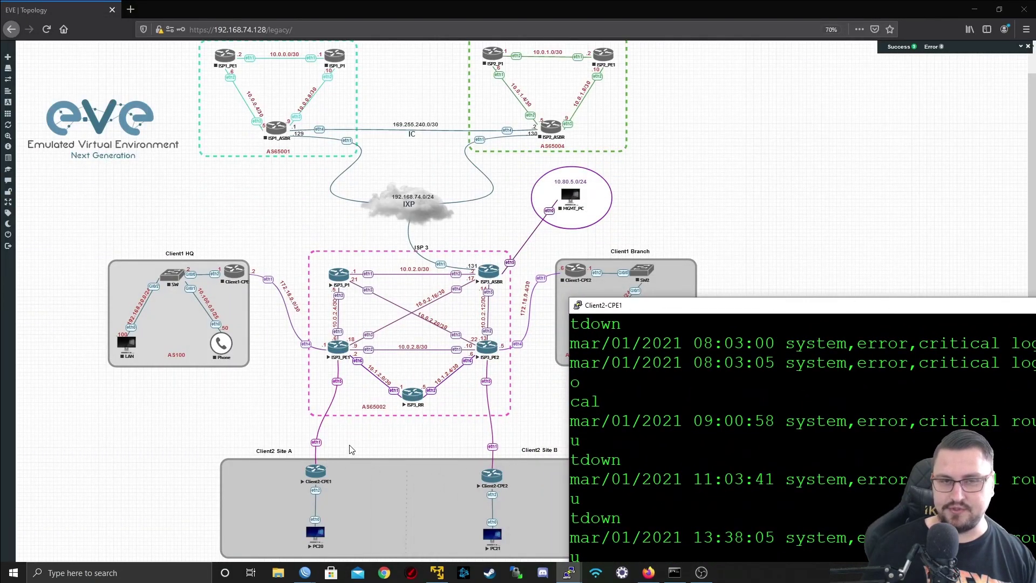
- Ping 192.168.40.2 from the Client2-CPE1 console, stopping after four replies with 0% loss
left_click_drag(631, 305, 654, 166)
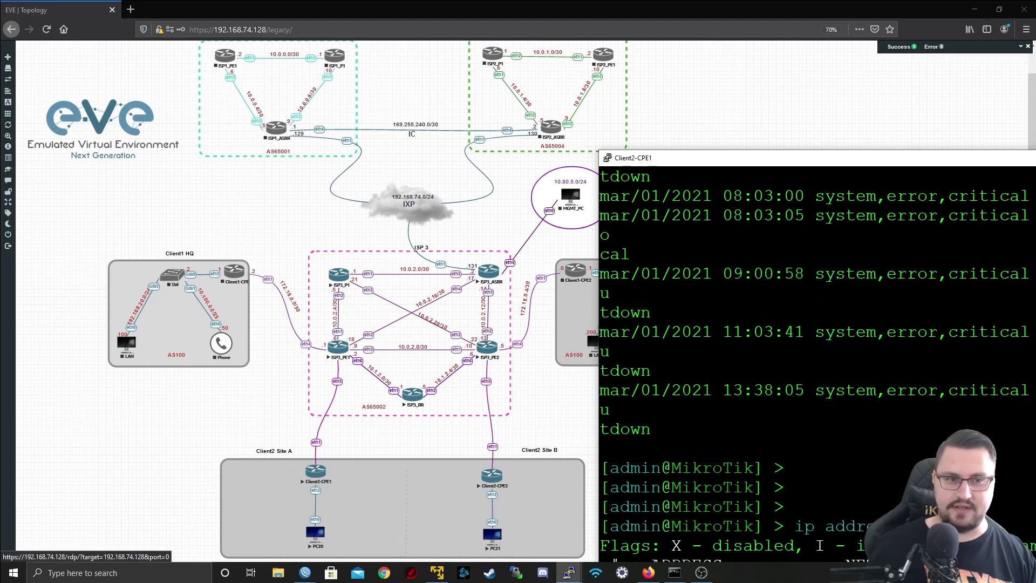
left_click_drag(654, 162, 246, 49)
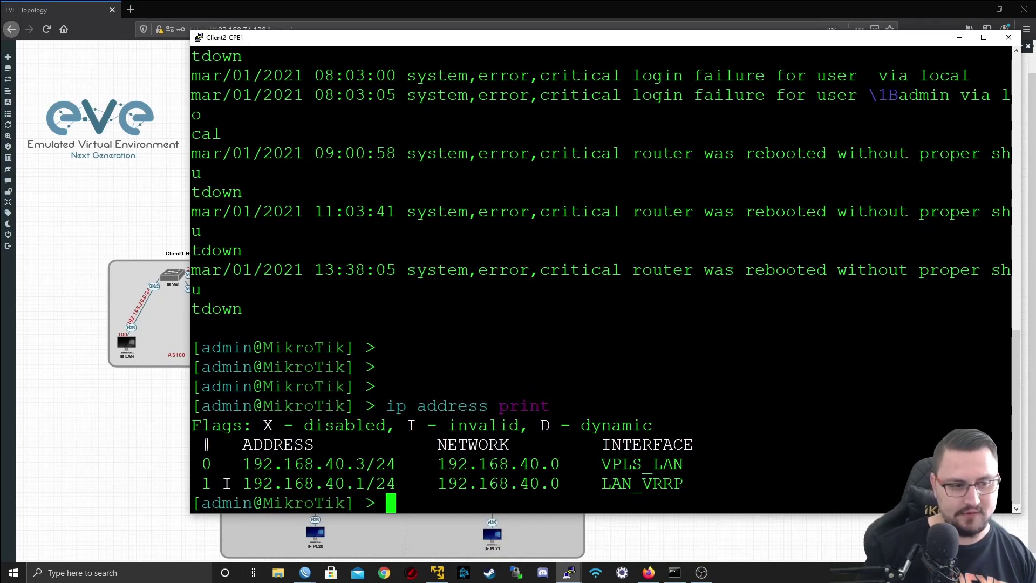
key("Return")
key("Return")
type("ping 192.1")
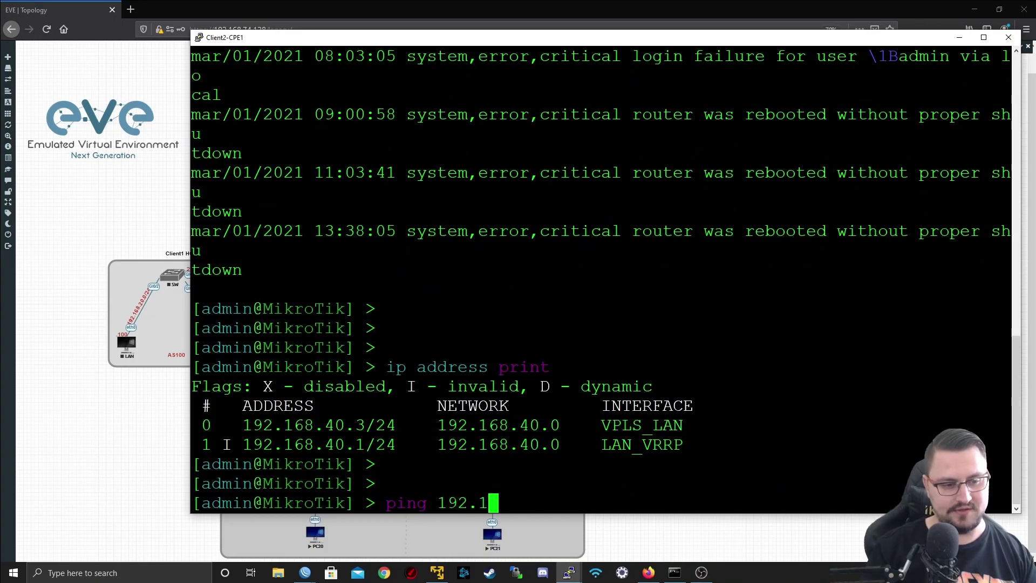
type("68.40.2")
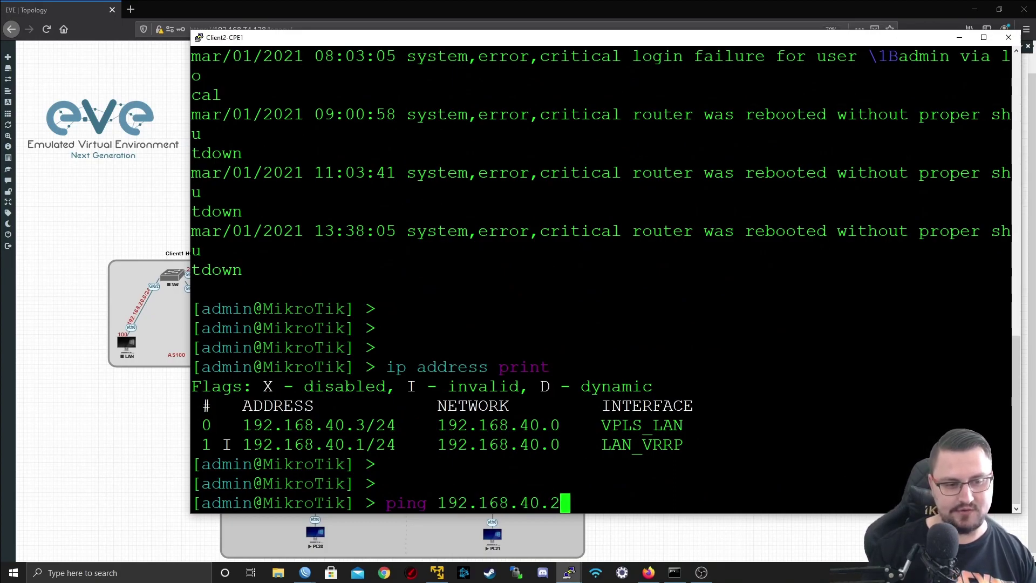
key("Return")
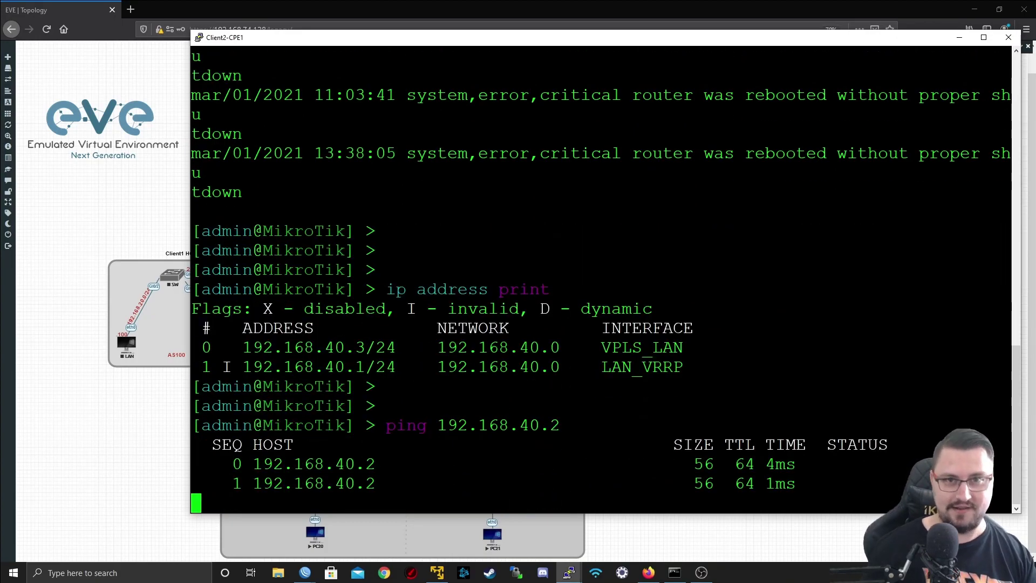
key("ctrl+c")
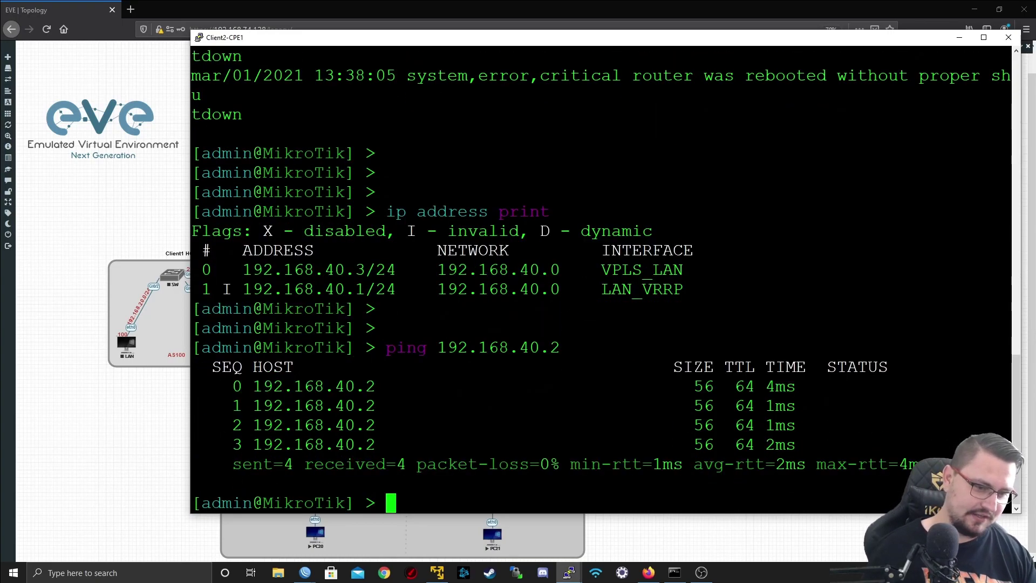
- Open a Remote Desktop session to PC20, log in, and launch a terminal
left_click(958, 38)
left_click(571, 192)
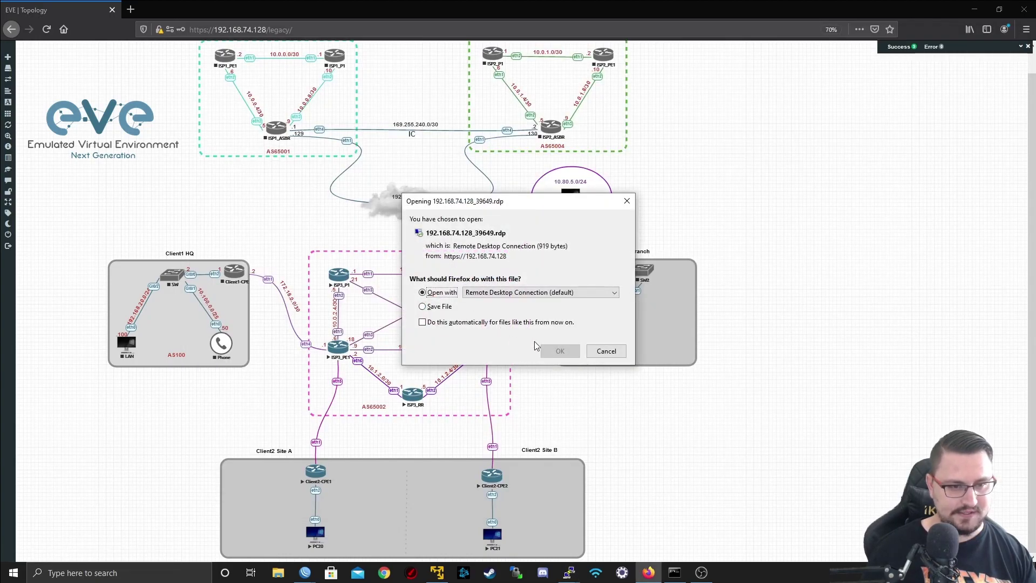
left_click(559, 351)
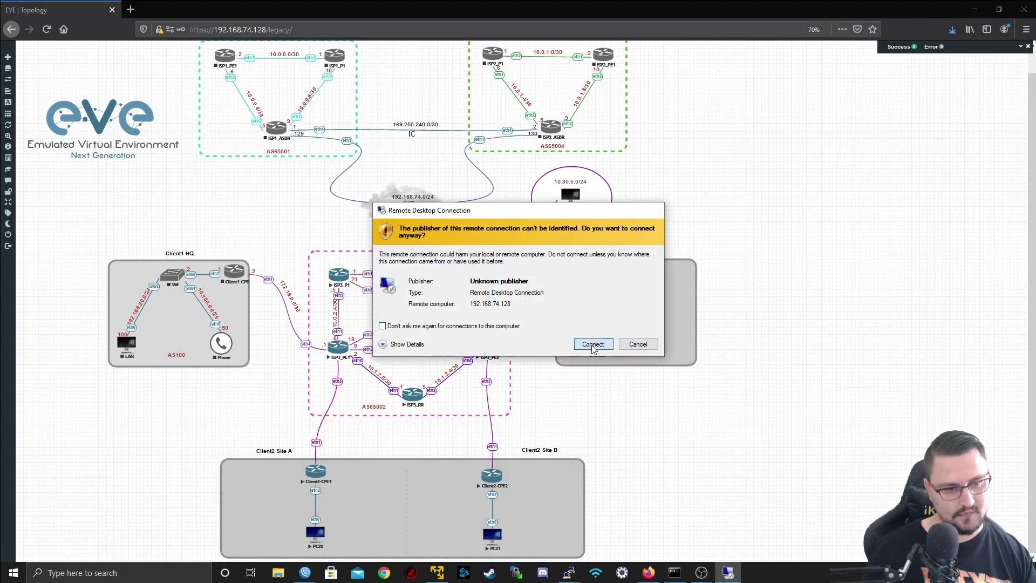
left_click(593, 346)
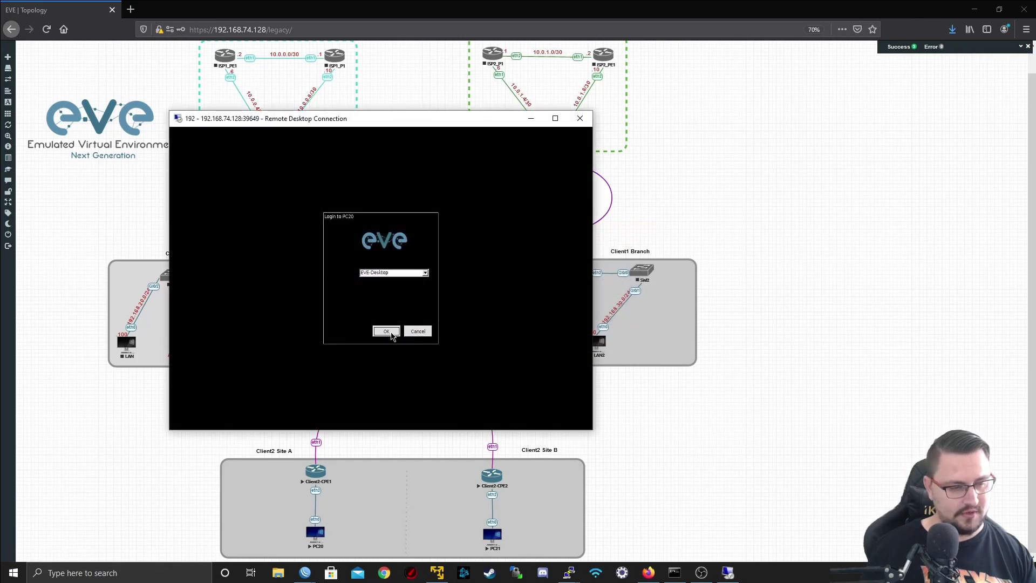
left_click(387, 332)
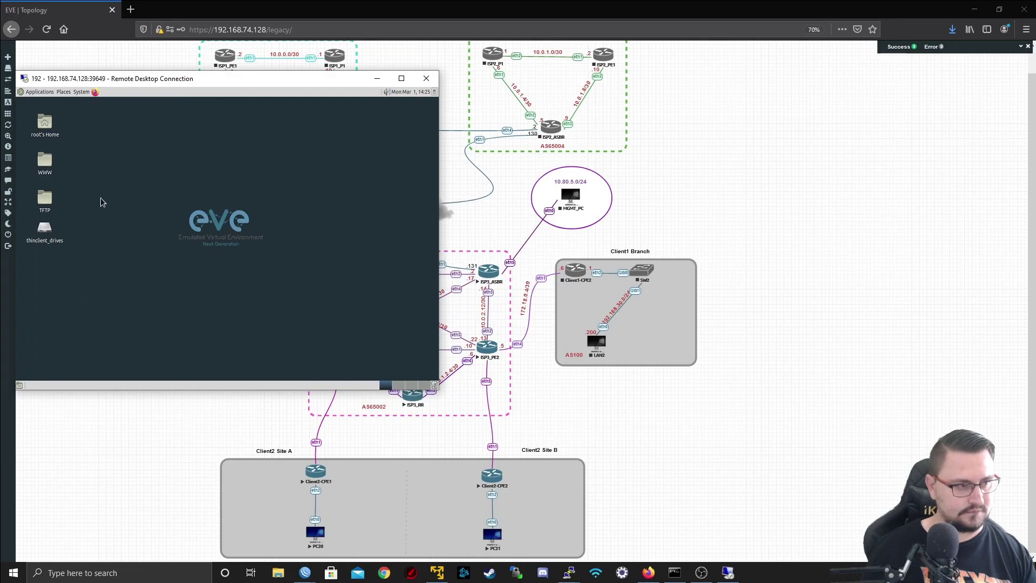
left_click(40, 92)
mouse_move(57, 184)
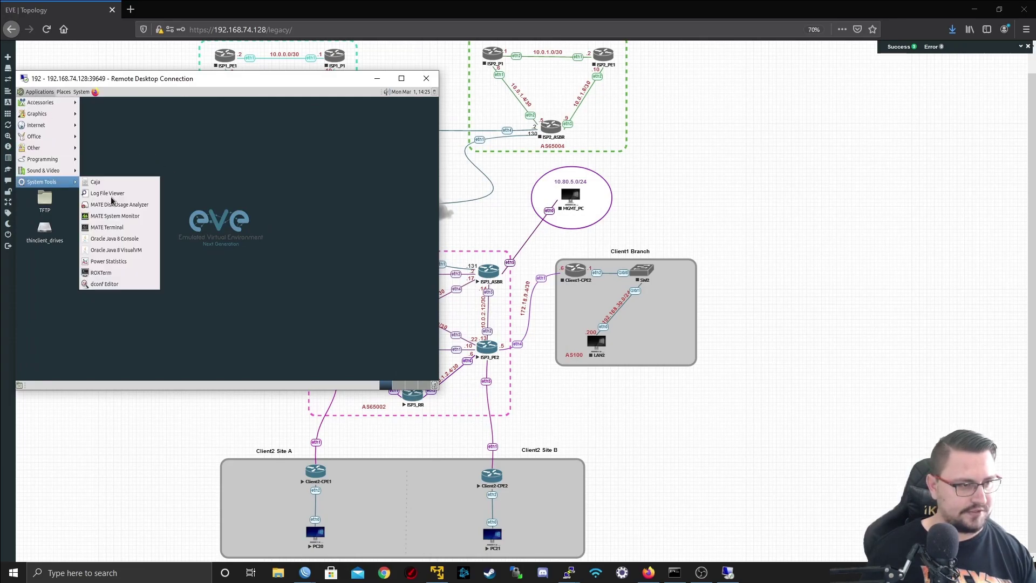
left_click(106, 227)
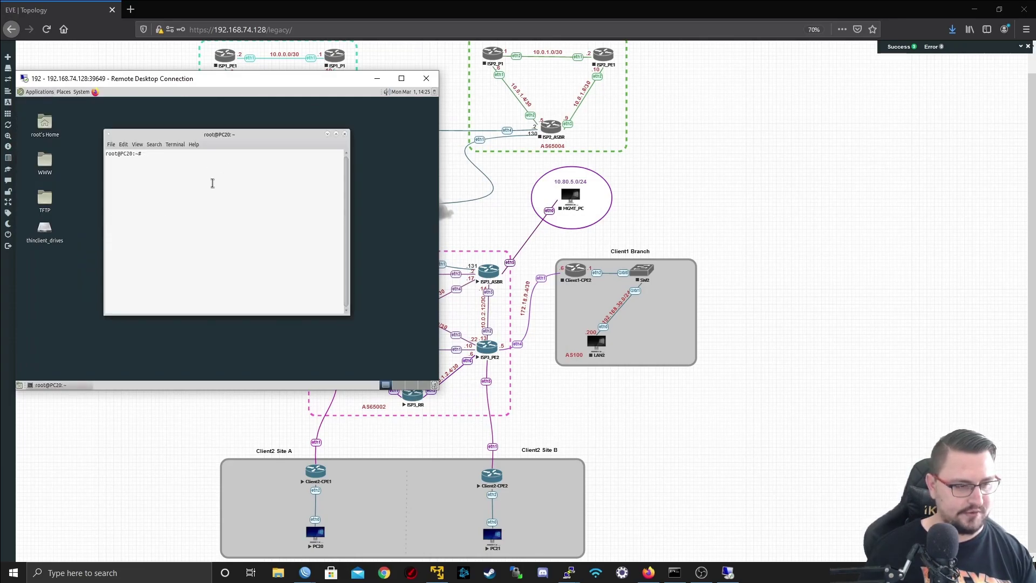
- List PC20's interfaces, then assign eth0 192.168.40.10 with netmask 255.255.255.0
key("Return")
key("Return")
type("ifconfig")
key("Return")
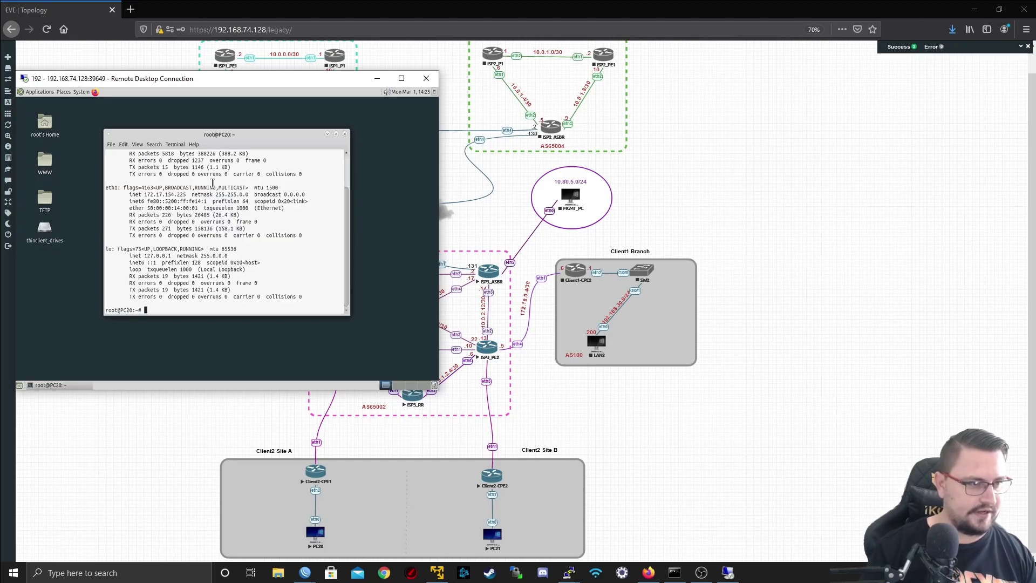
scroll(215, 185, "up", 2)
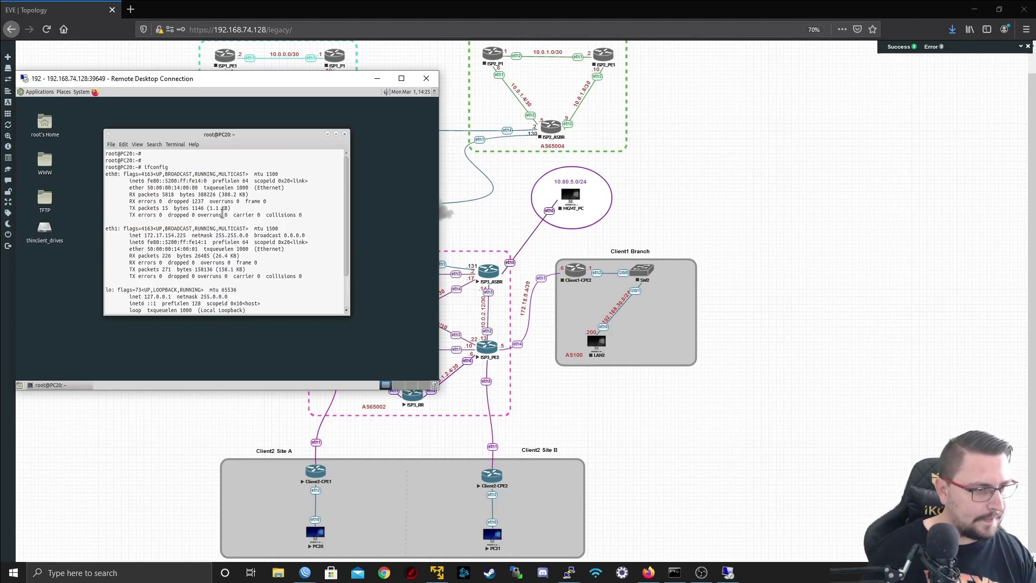
scroll(222, 214, "down", 1)
key("Return")
key("Return")
key("Return")
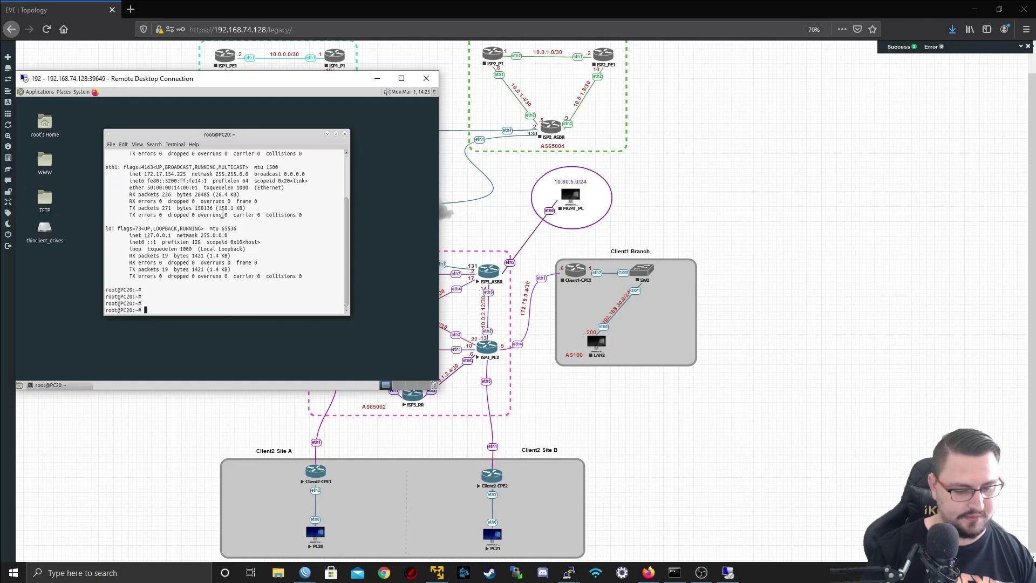
type("ifconfig eth0")
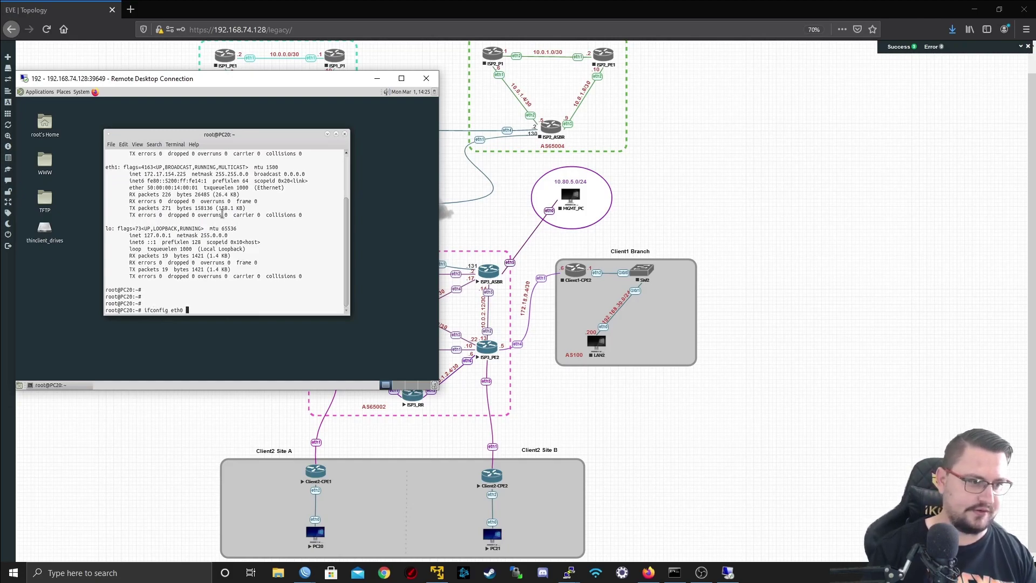
type(" 192.168.40.10 netmask 255.255")
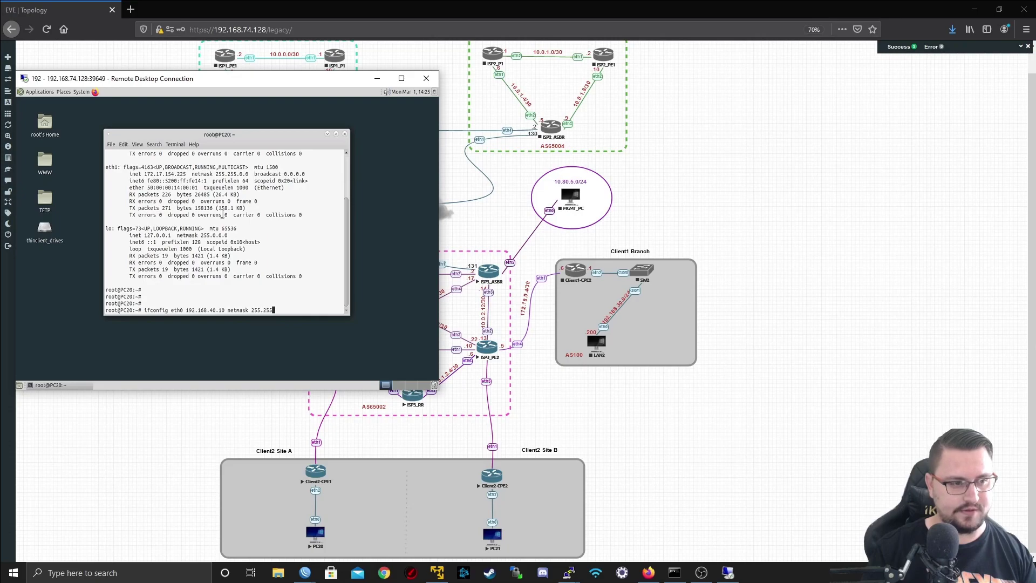
type(".0")
key("Return")
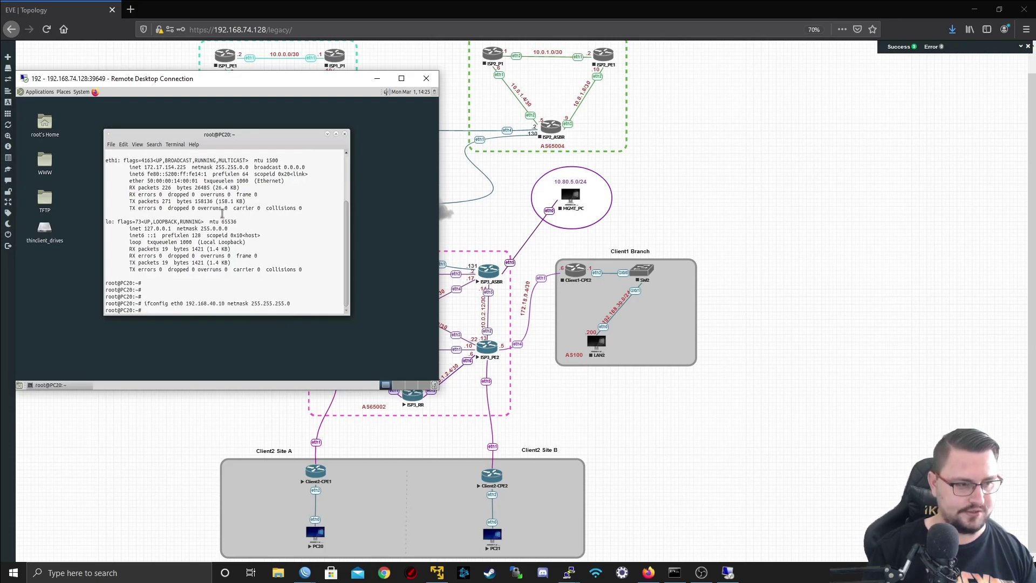
- Set PC20's default gateway to 192.168.40.1 and confirm it answers pings
type("route add default gw 192.168.40.1")
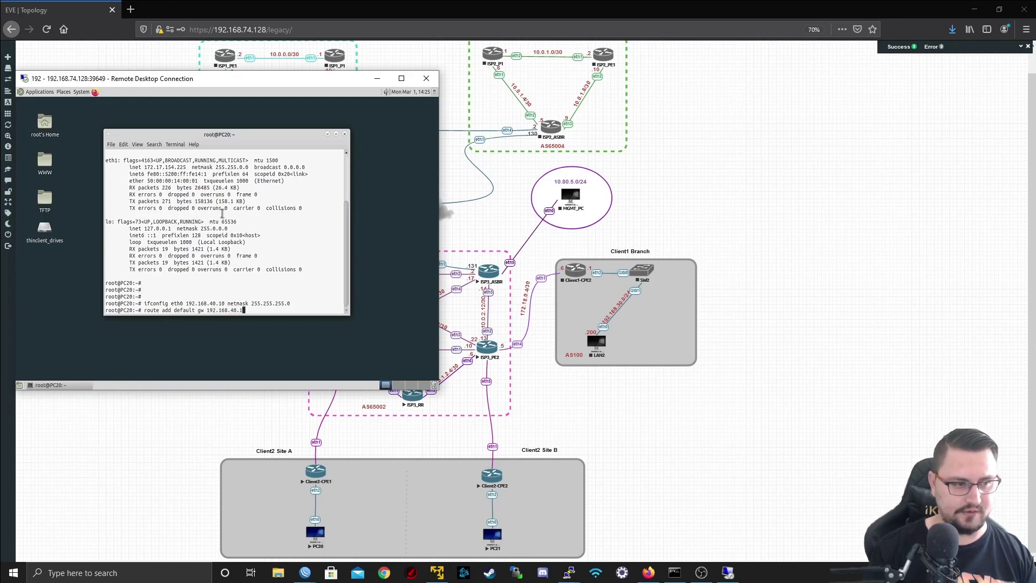
key("Return")
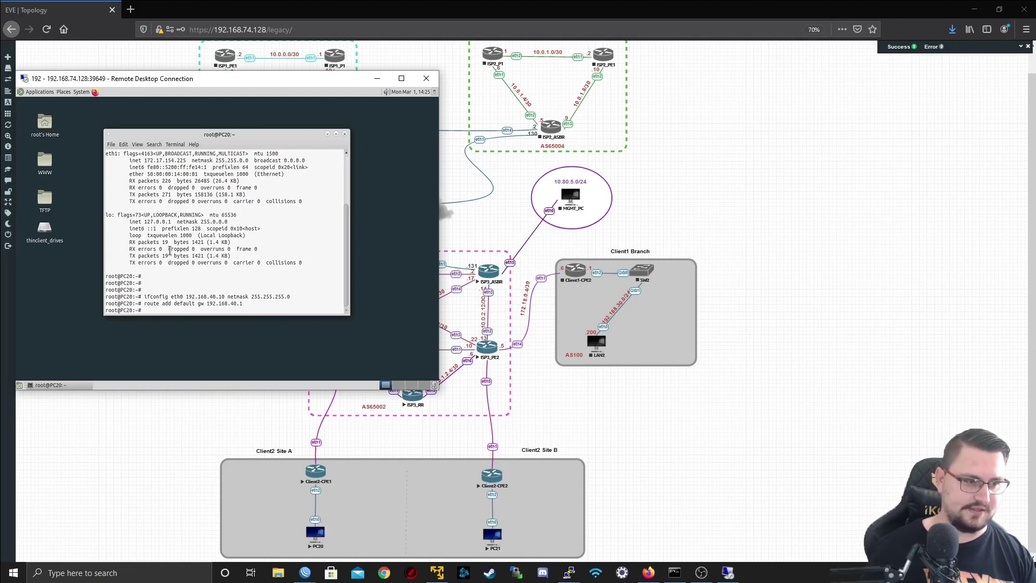
type("ing 192.1")
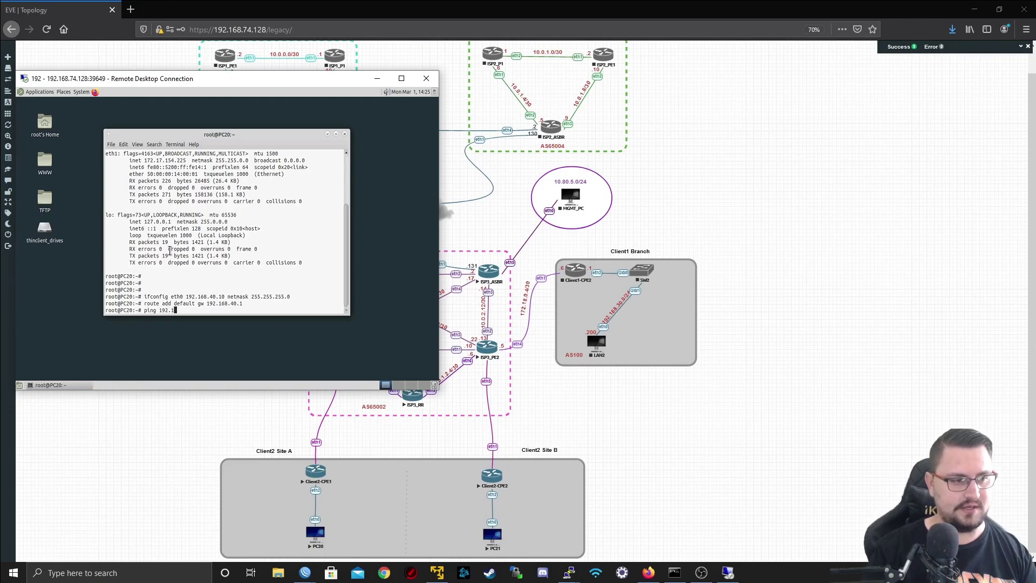
type("68.40.1")
key("Return")
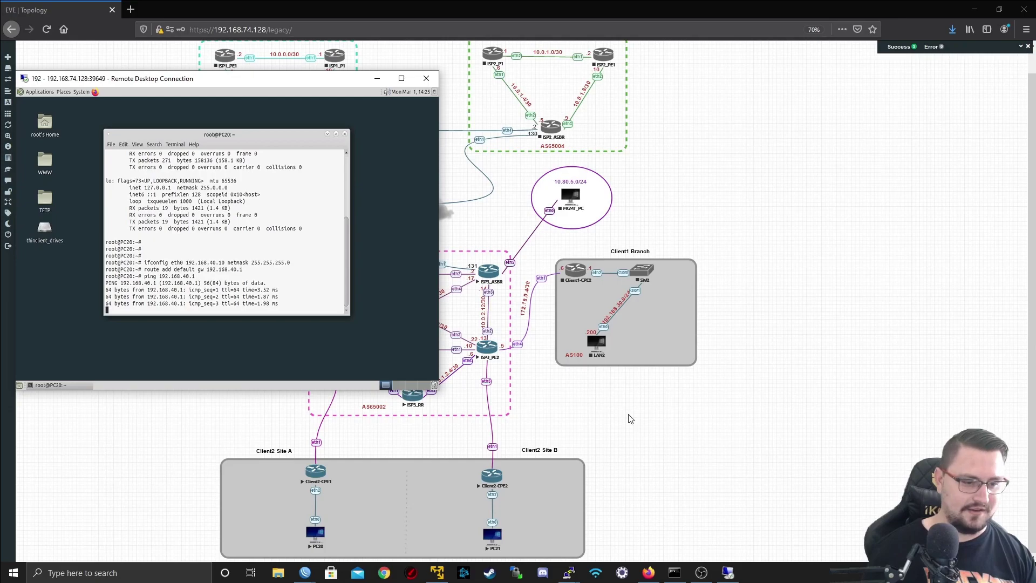
key("ctrl+c")
- Open a Remote Desktop session to PC21, log in, and launch a terminal
left_click(491, 541)
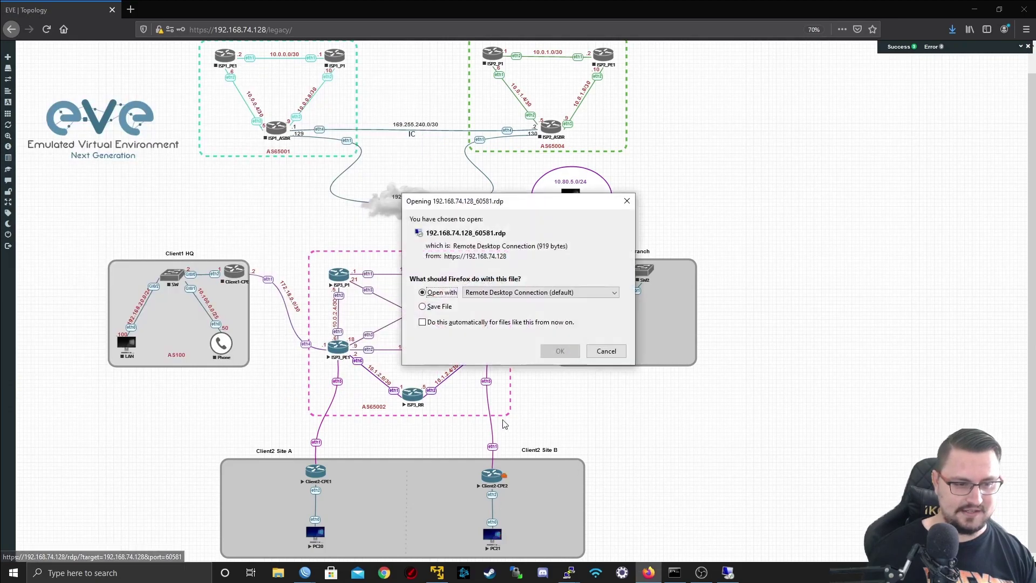
left_click(555, 351)
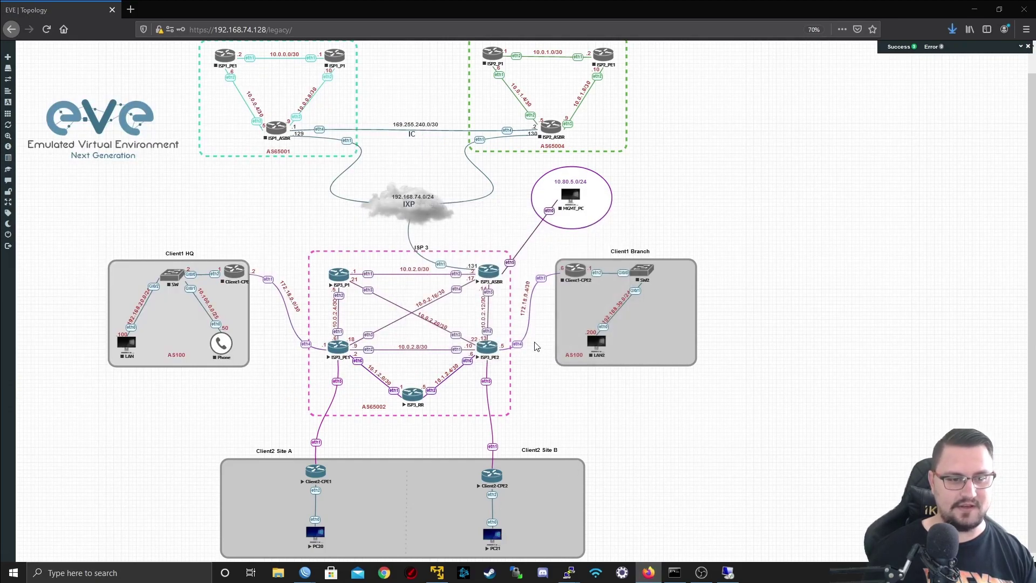
left_click(588, 345)
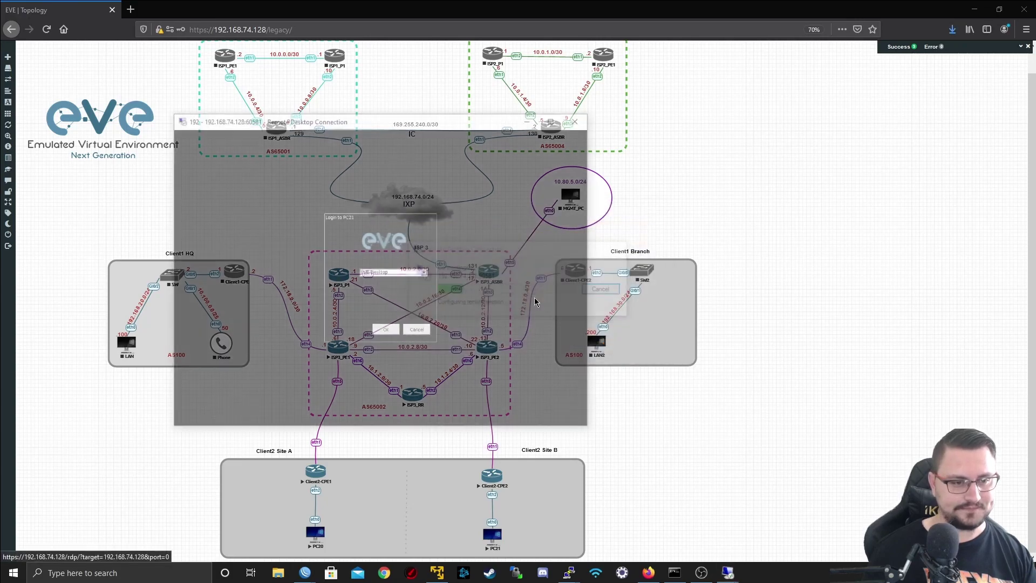
left_click(383, 332)
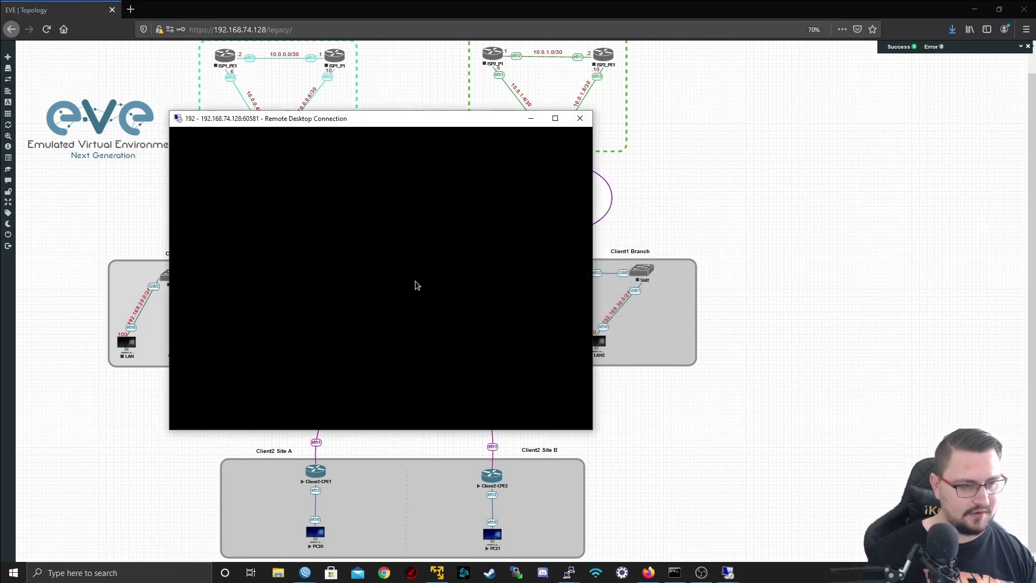
left_click(198, 132)
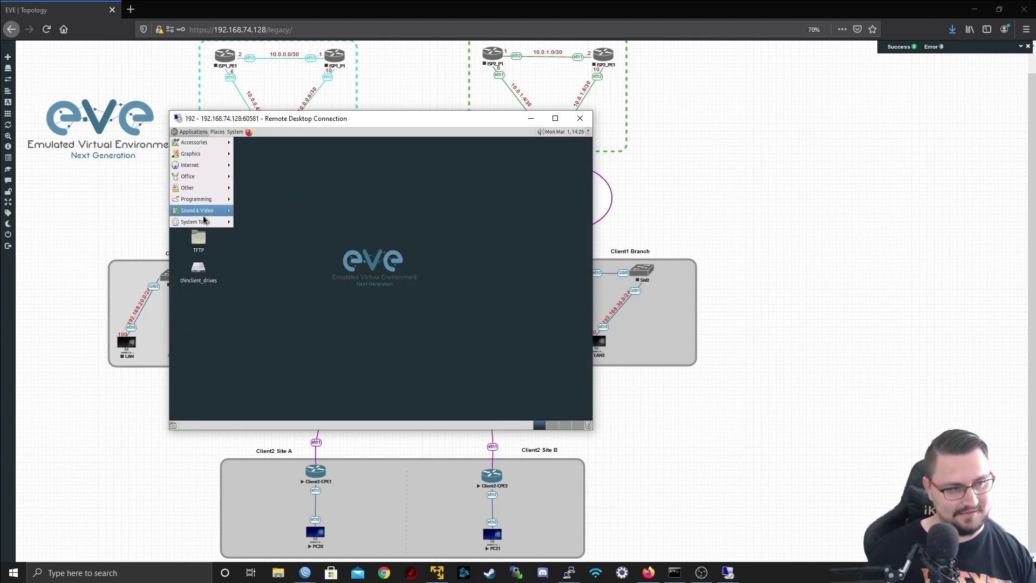
mouse_move(205, 223)
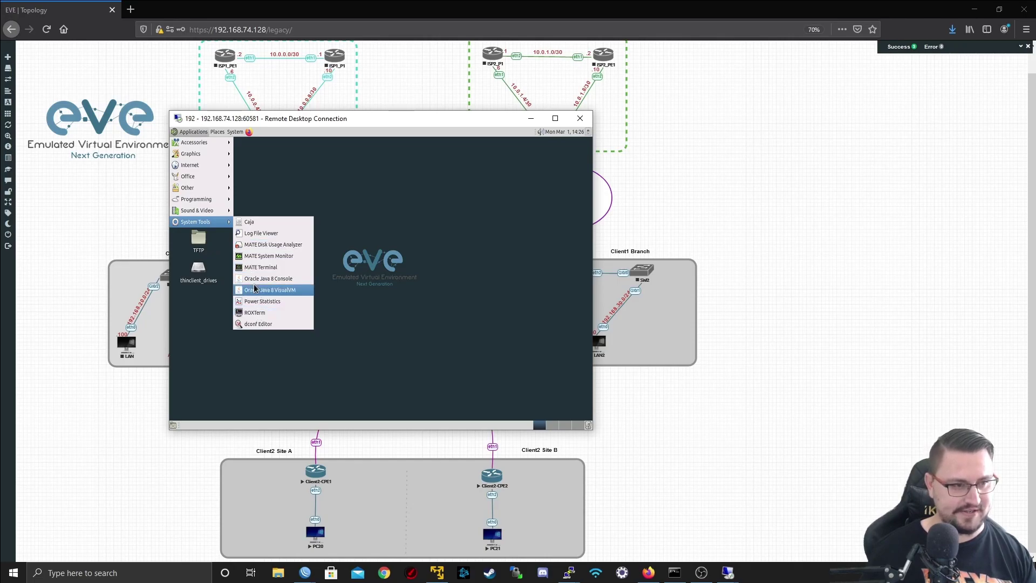
left_click(253, 268)
- Assign PC21 eth0 192.168.40.11/255.255.255.0, ping PC20 at 192.168.40.10, then hide the window
type("ifcon")
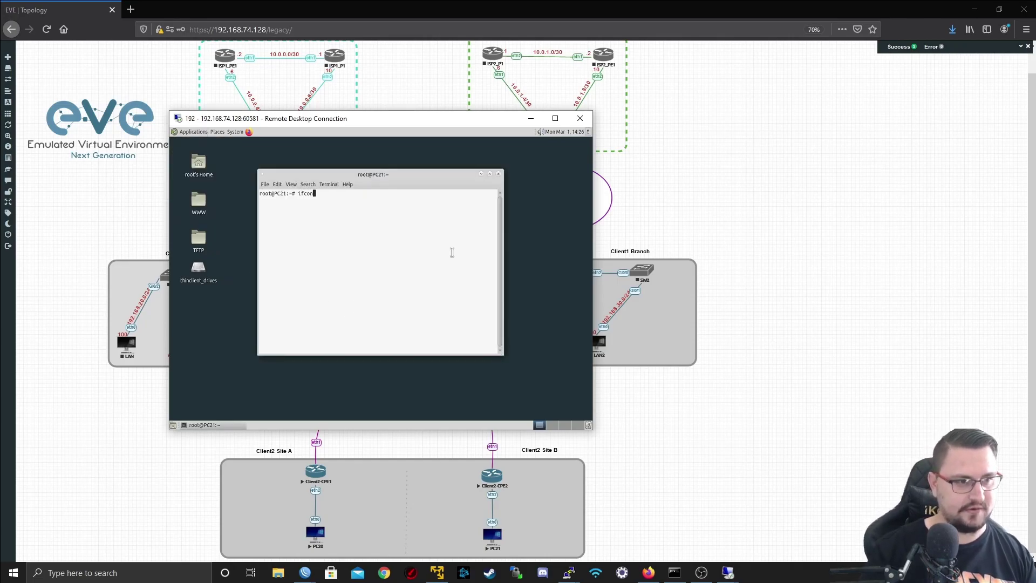
type("fig e")
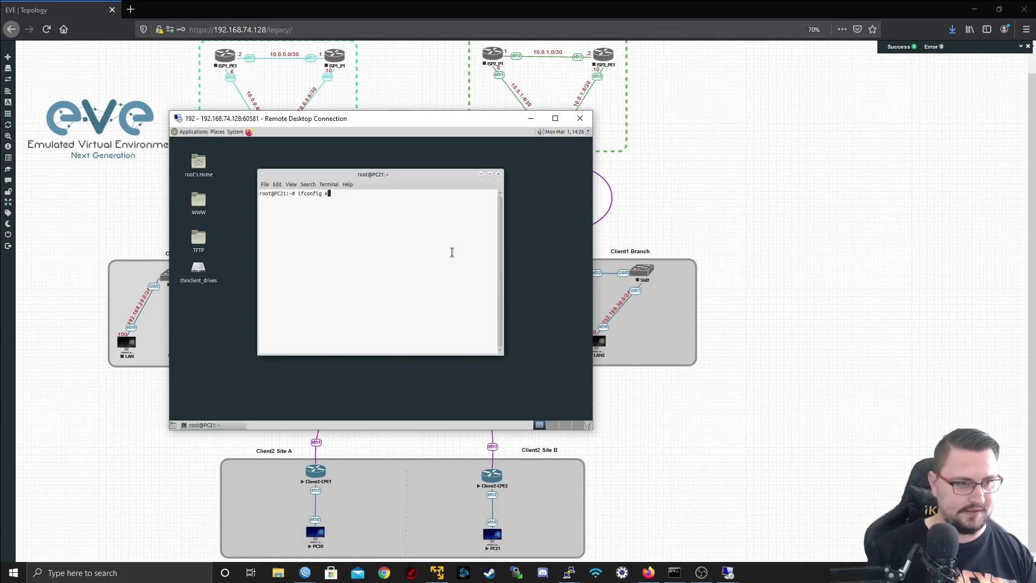
type("th0 192.168.40.")
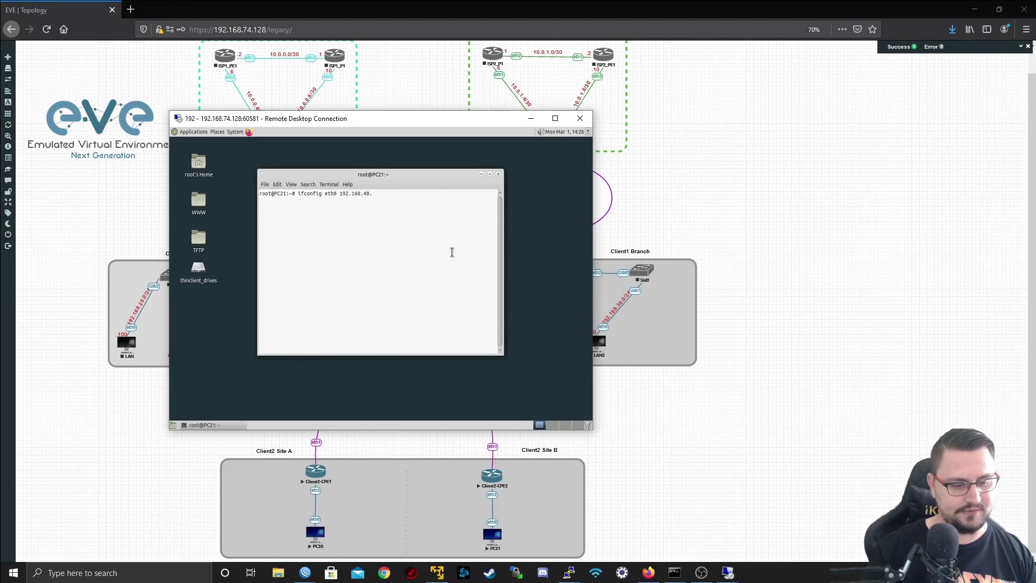
type("11 netma")
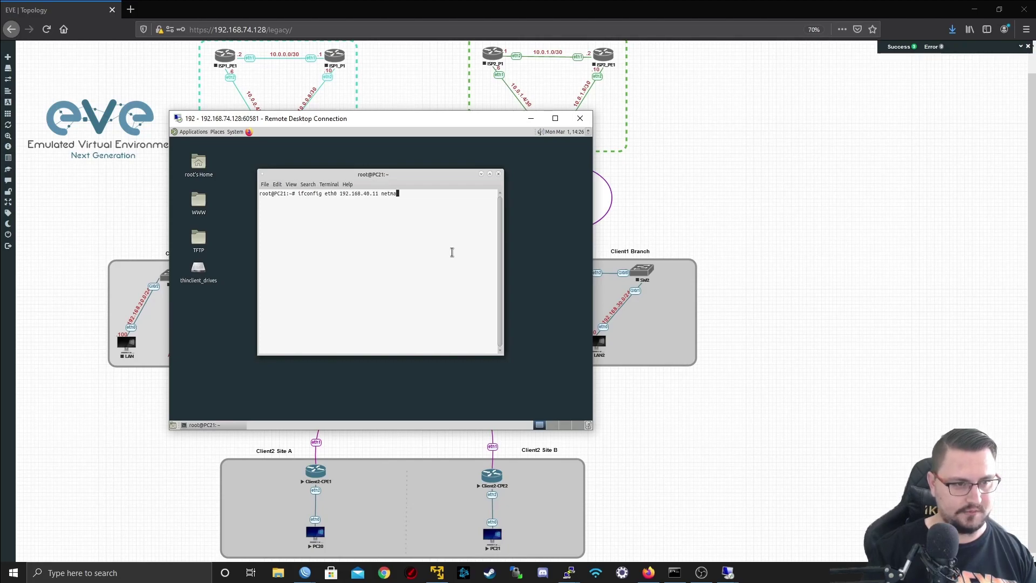
type("sk 255.255.255.")
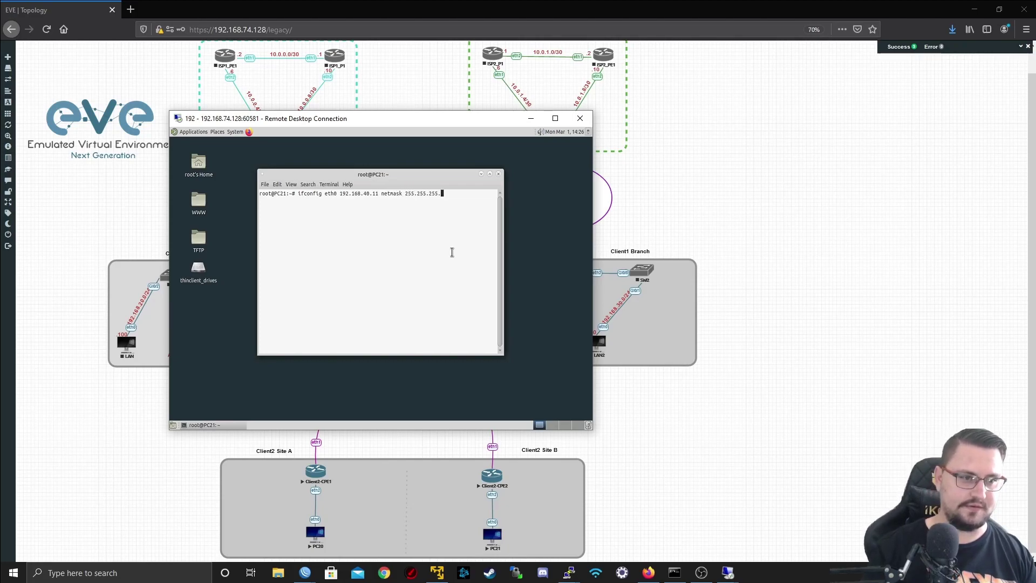
type("0")
key("Return")
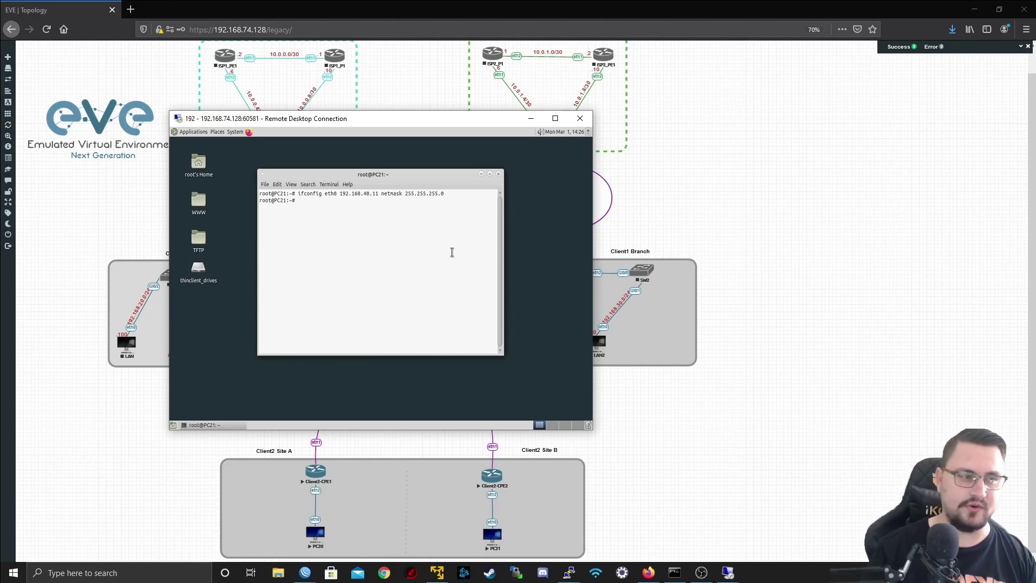
key("Return")
type("ping 192.168.40.10")
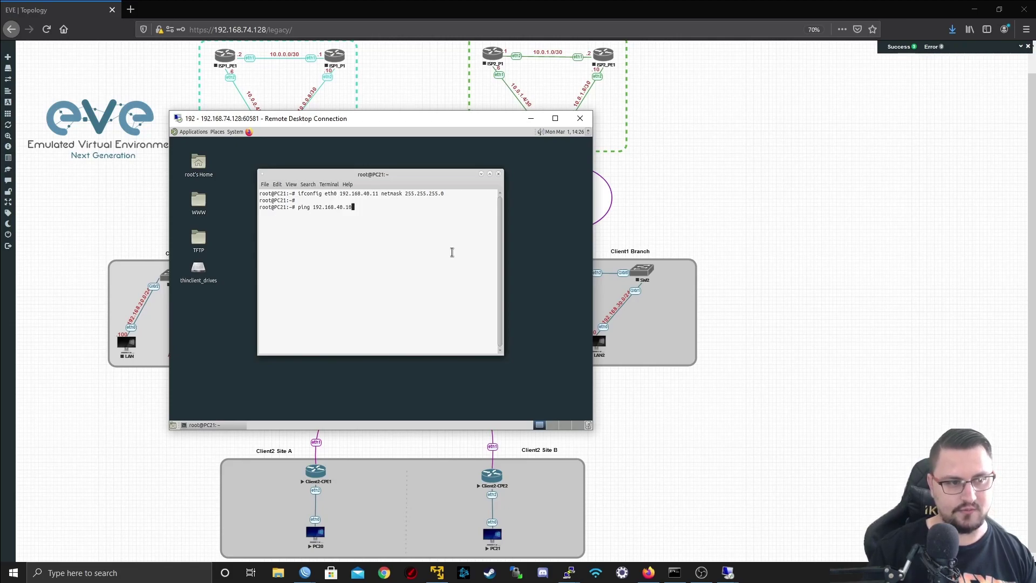
key("Return")
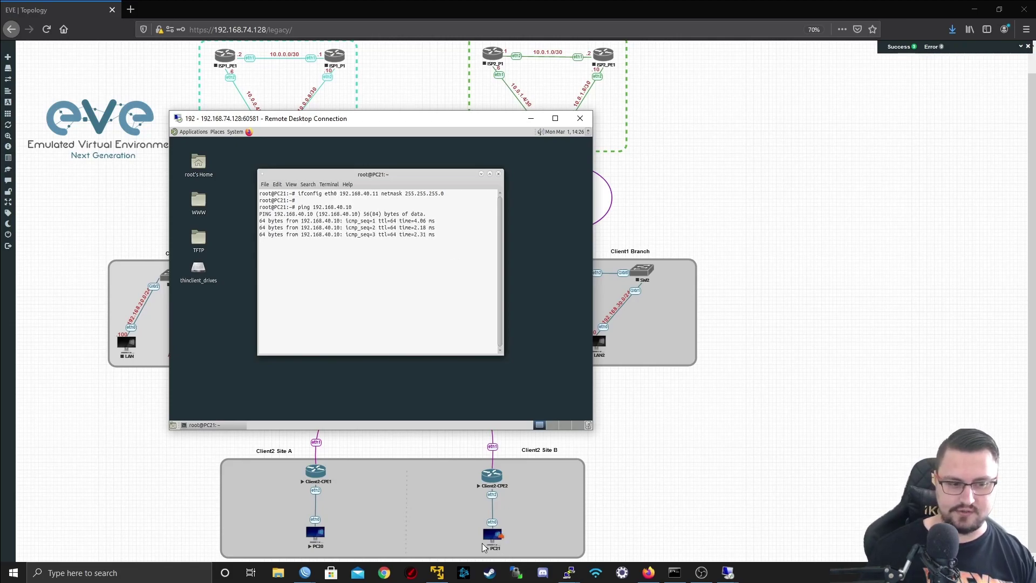
key("ctrl+c")
left_click(532, 122)
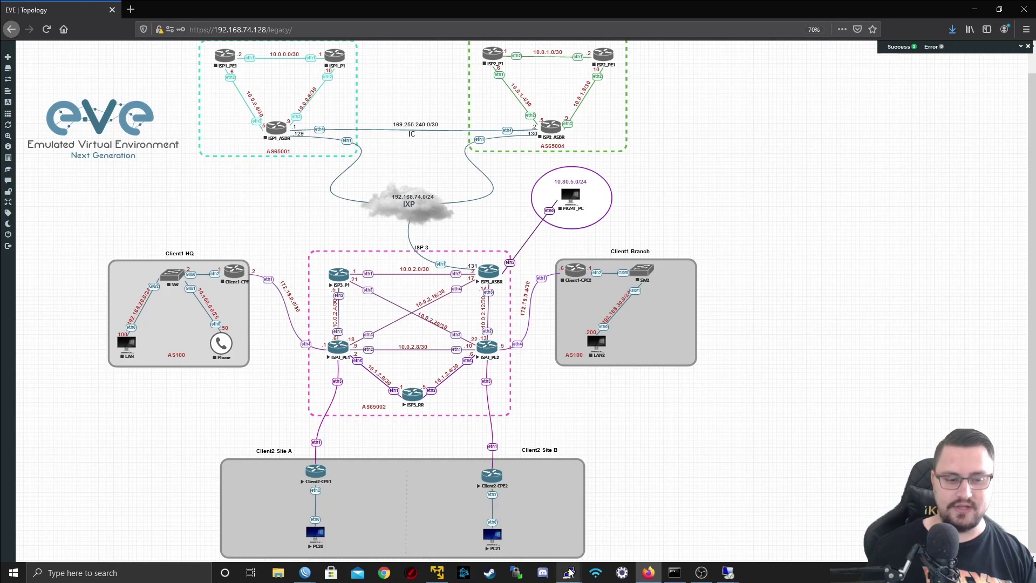
- Maximize the Client2-CPE1 console and run 'interface bridge print' to show bridge VPLS_LAN
mouse_move(567, 573)
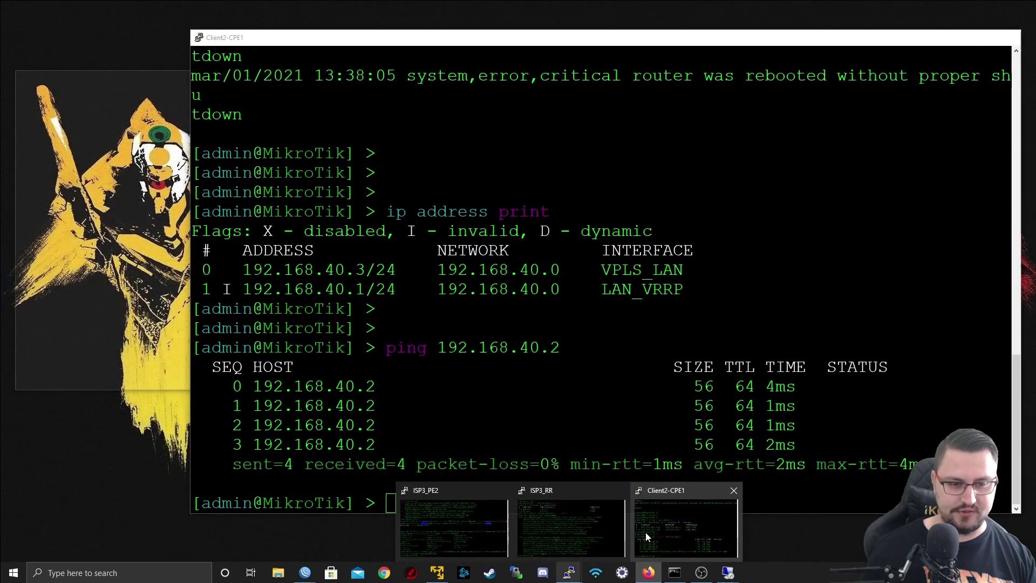
left_click(646, 532)
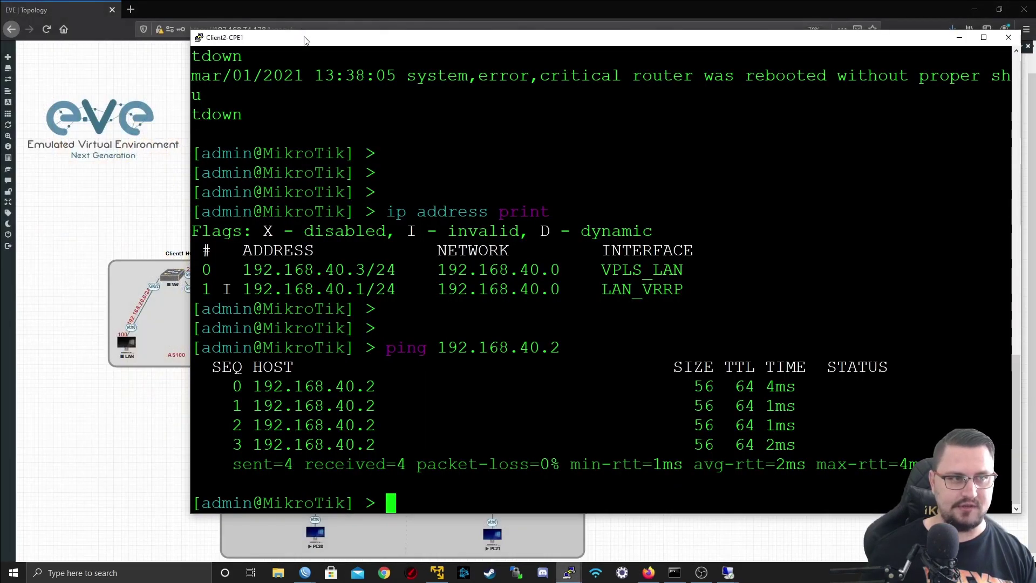
double_click(305, 39)
key("Return")
key("Return")
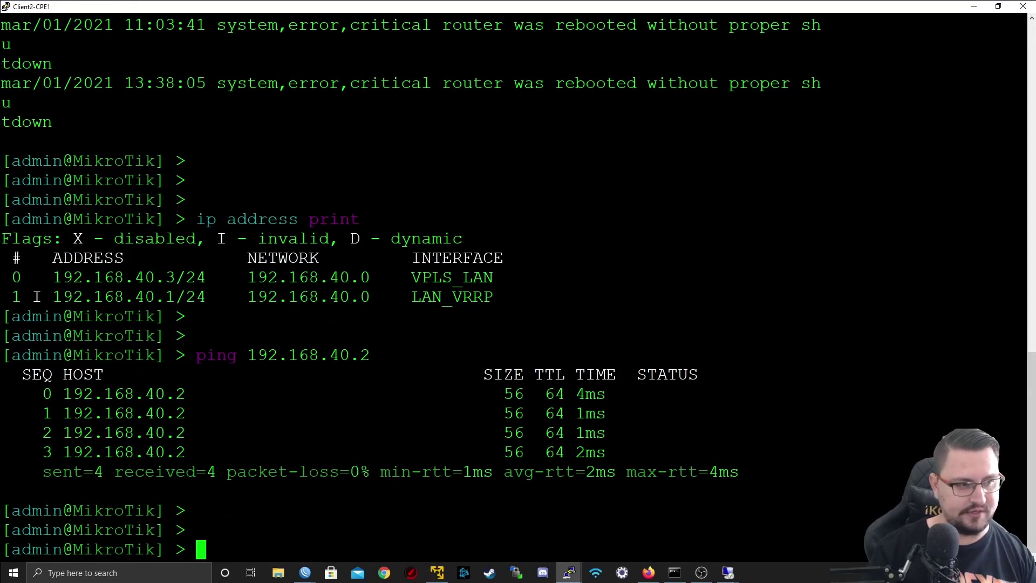
type("interface bridge print")
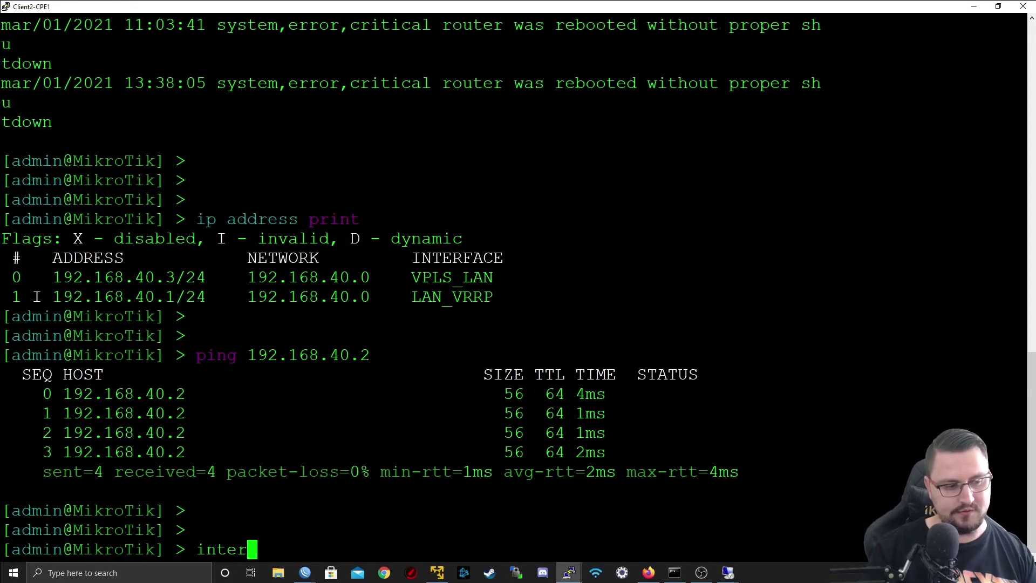
key("Return")
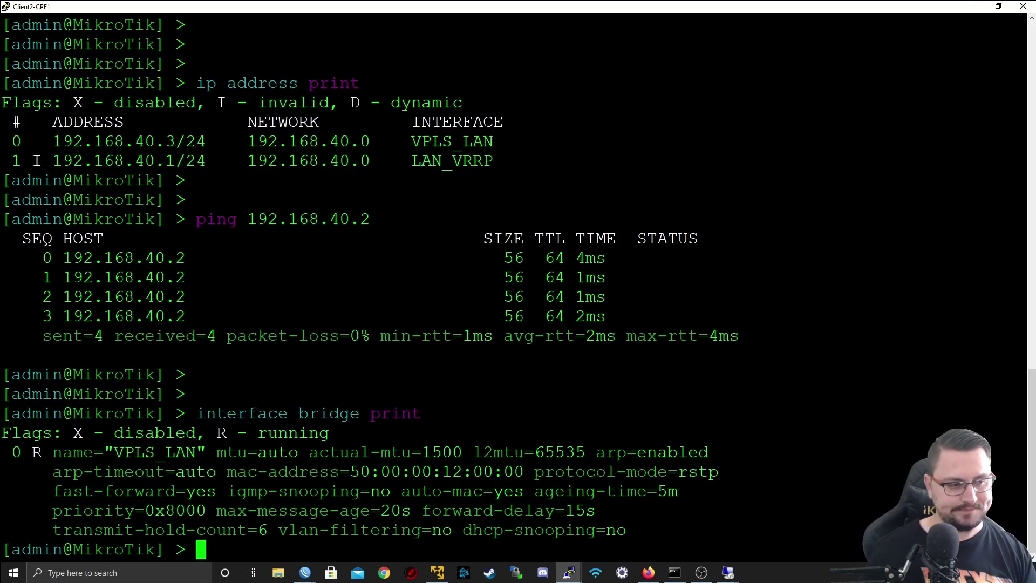
- Run 'interface bridge port print detail' to show ether1 and ether2, then restore the window size
key("Up")
key("BackSpace")
key("BackSpace")
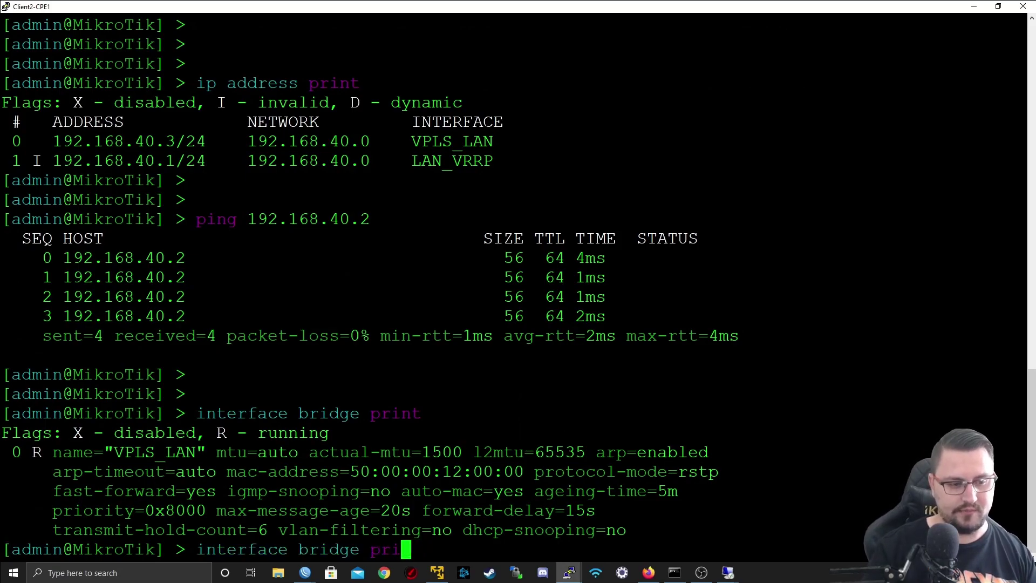
key("BackSpace")
key("BackSpace")
key("BackSpace")
key("BackSpace")
type("port")
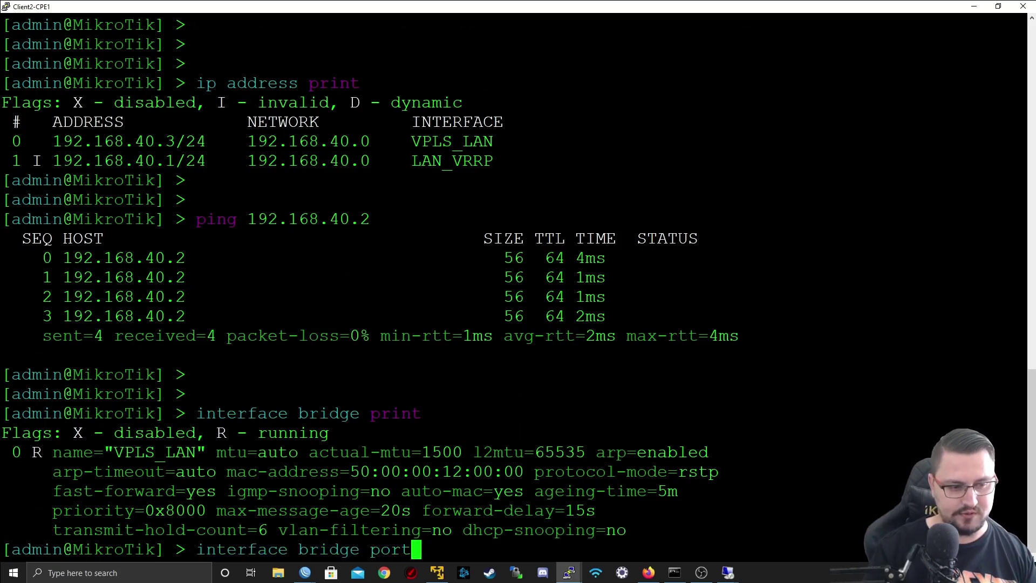
type(" print de")
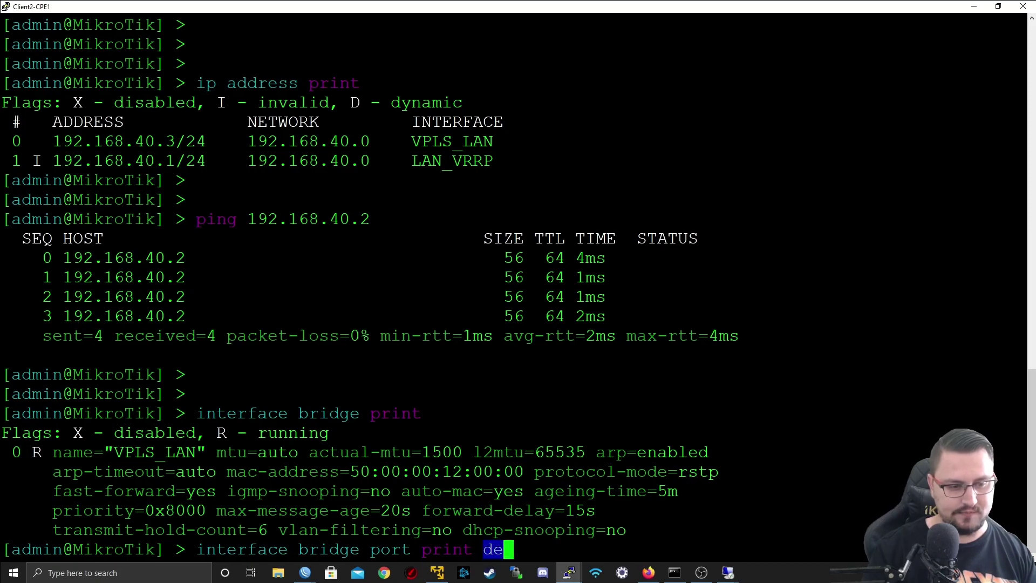
key("Tab")
key("Return")
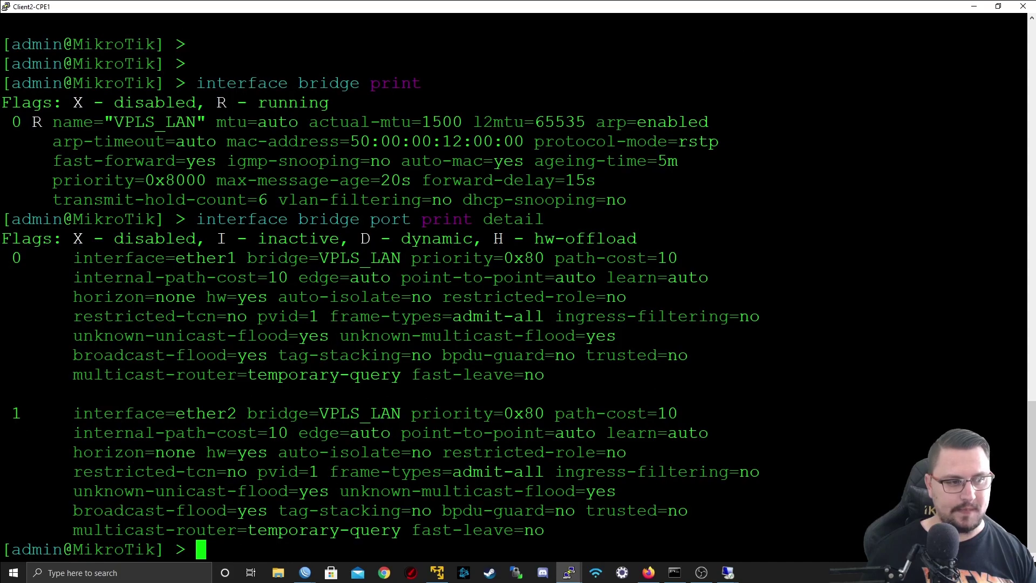
double_click(205, 257)
double_click(357, 5)
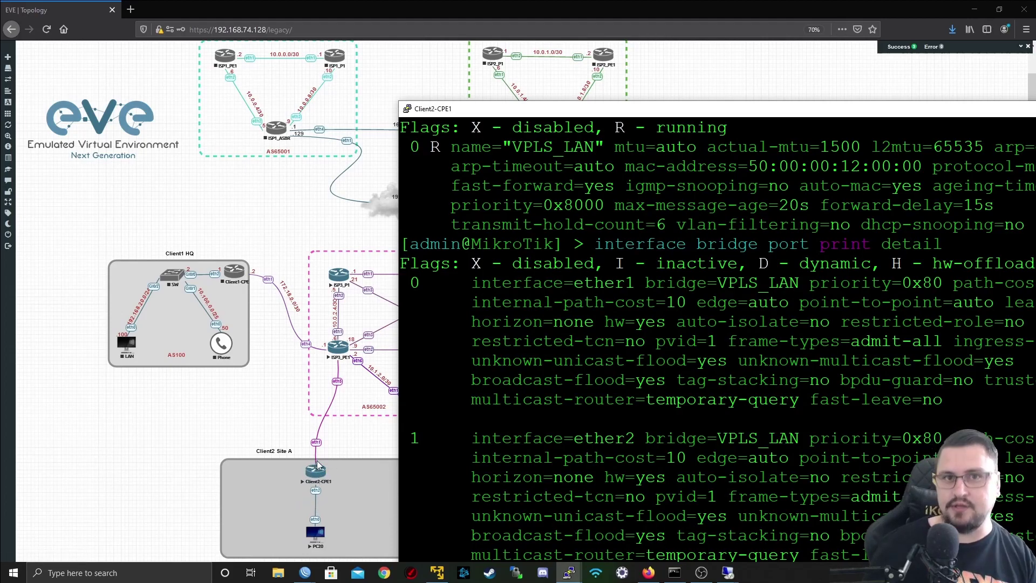
- Reposition the Client2-CPE1 console window by dragging its title bar
left_click_drag(538, 117, 620, 221)
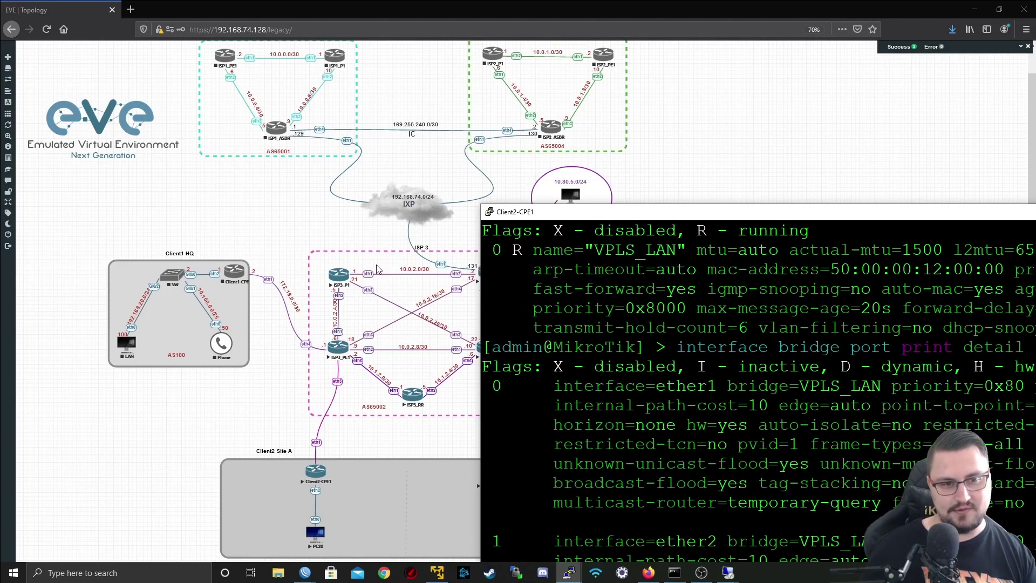
left_click_drag(644, 212, 299, 64)
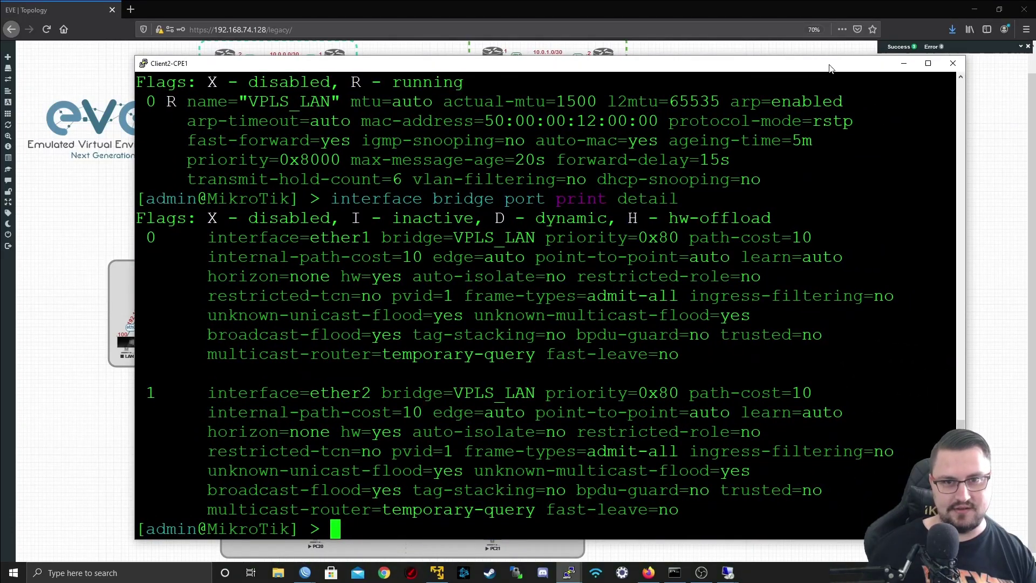